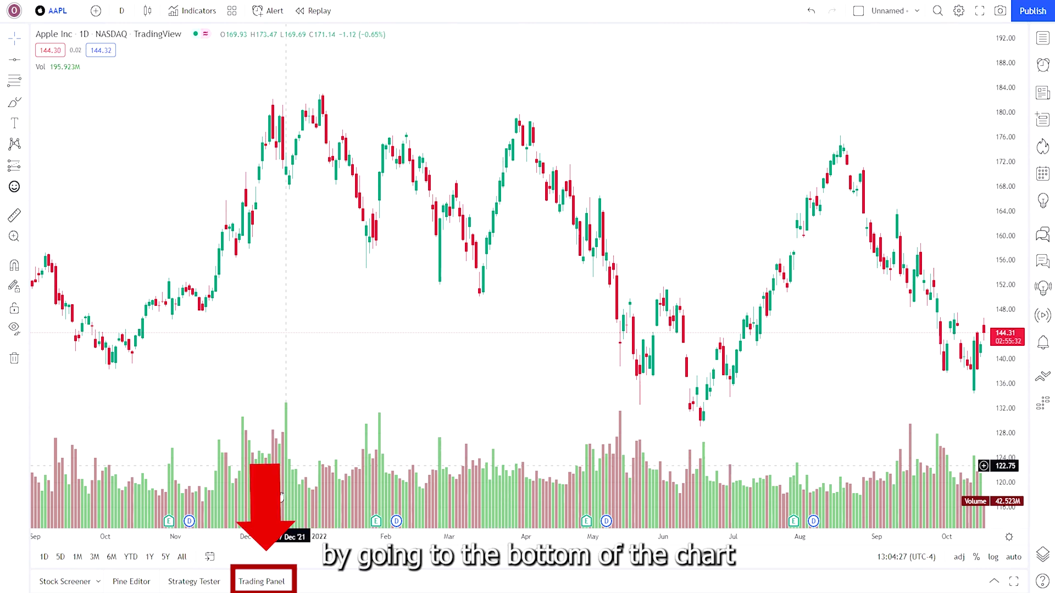
Open the broker trading panel, maximize it, then restore and collapse it below the chart
left_click(263, 583)
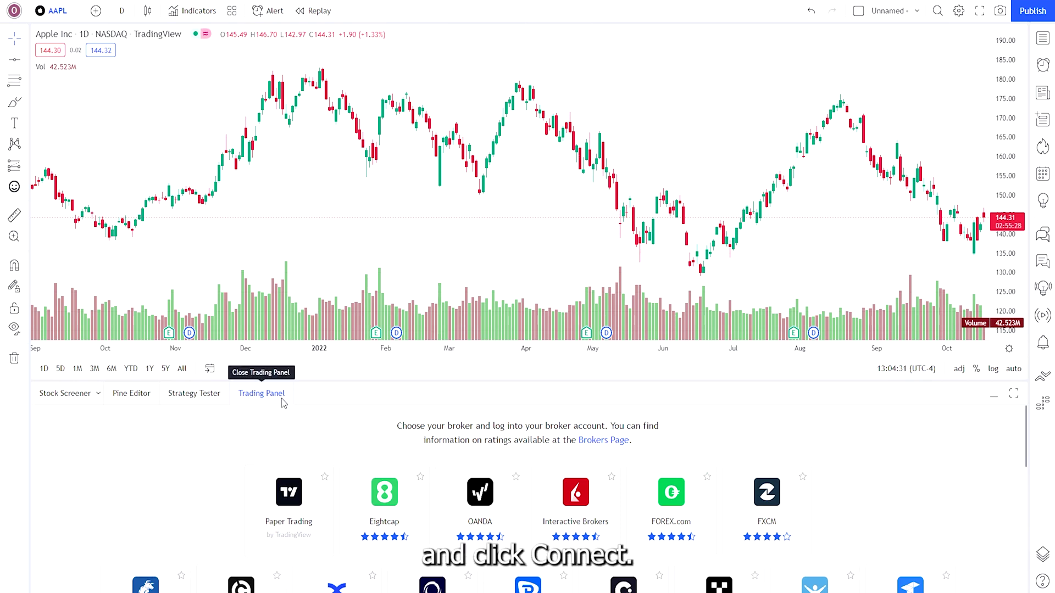
left_click(1013, 394)
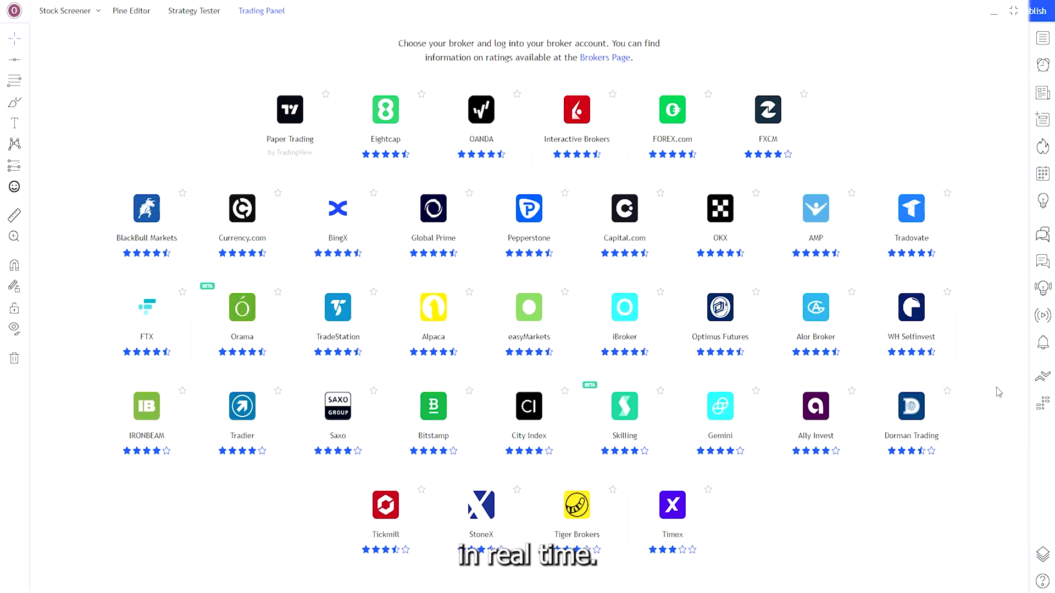
mouse_move(568, 162)
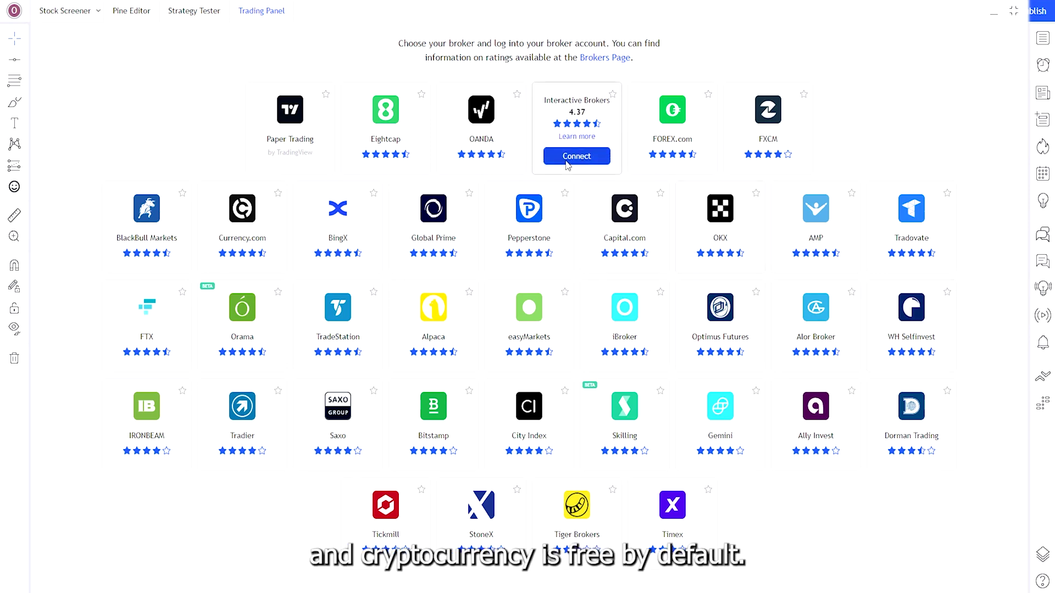
left_click(1014, 10)
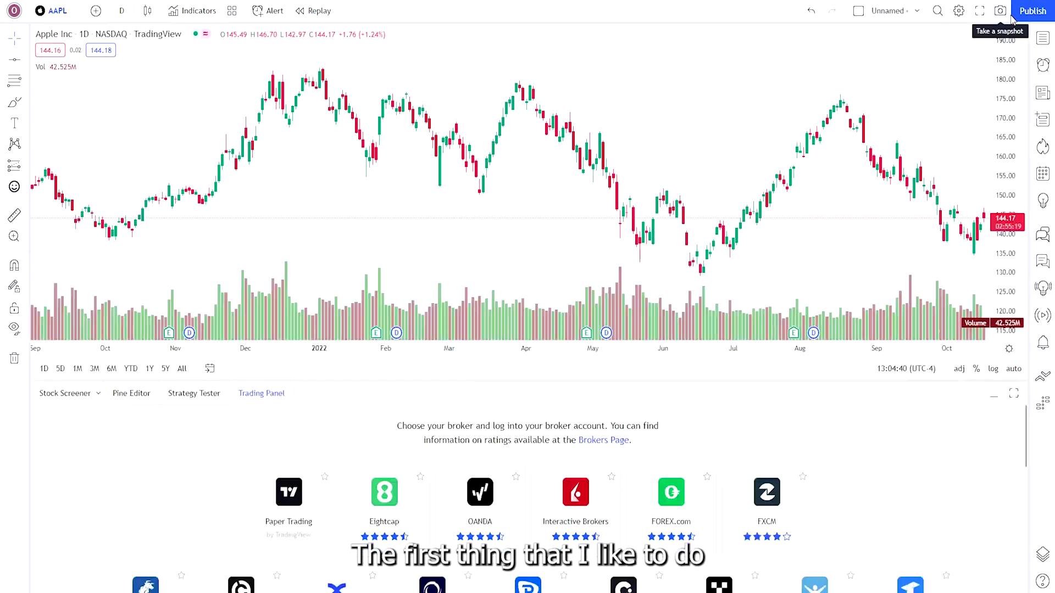
left_click(995, 399)
Switch the chart's colour theme to Dark from the chart context menu
right_click(530, 252)
mouse_move(615, 497)
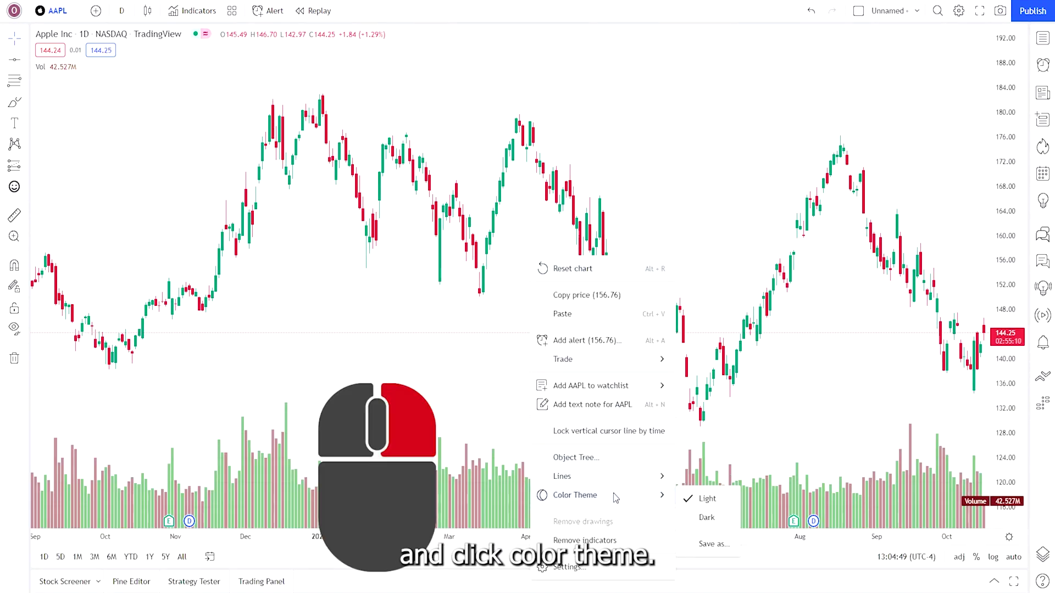
left_click(715, 519)
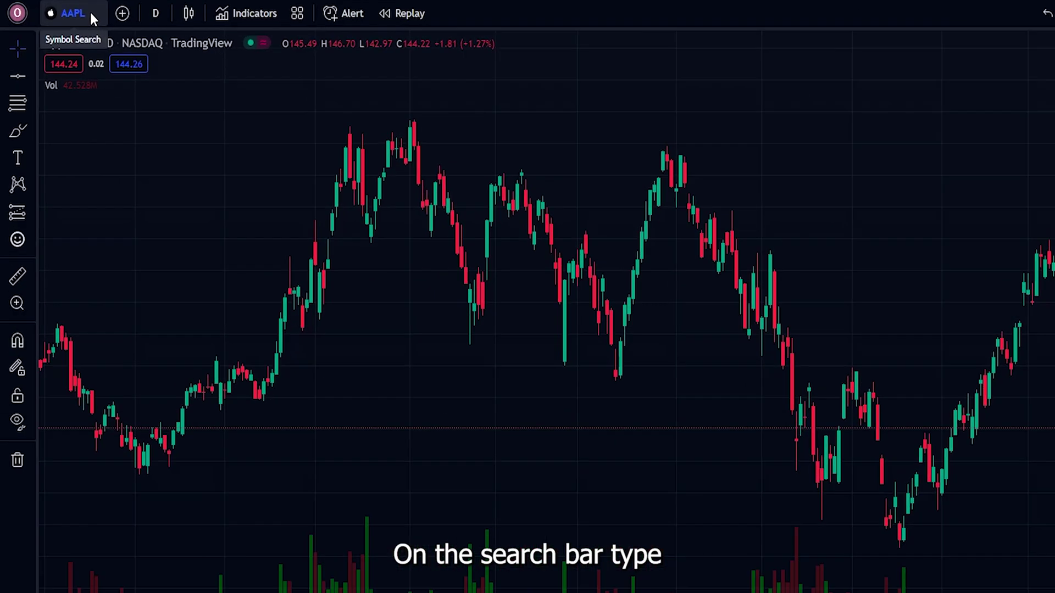
Search for TSLA and load the Tesla NASDAQ chart in place of Apple
left_click(83, 12)
type("T")
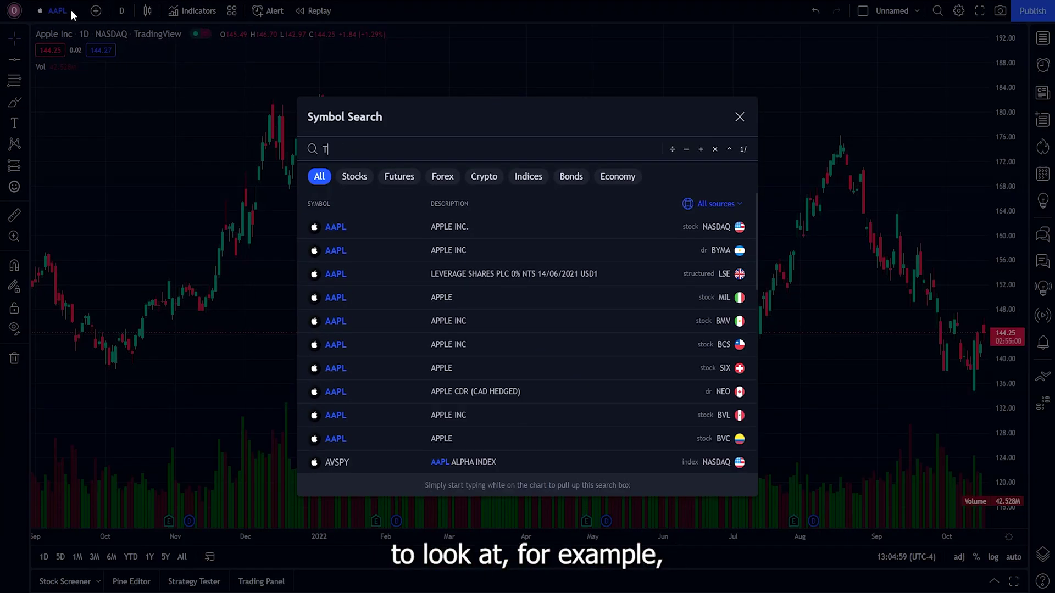
type("SLA")
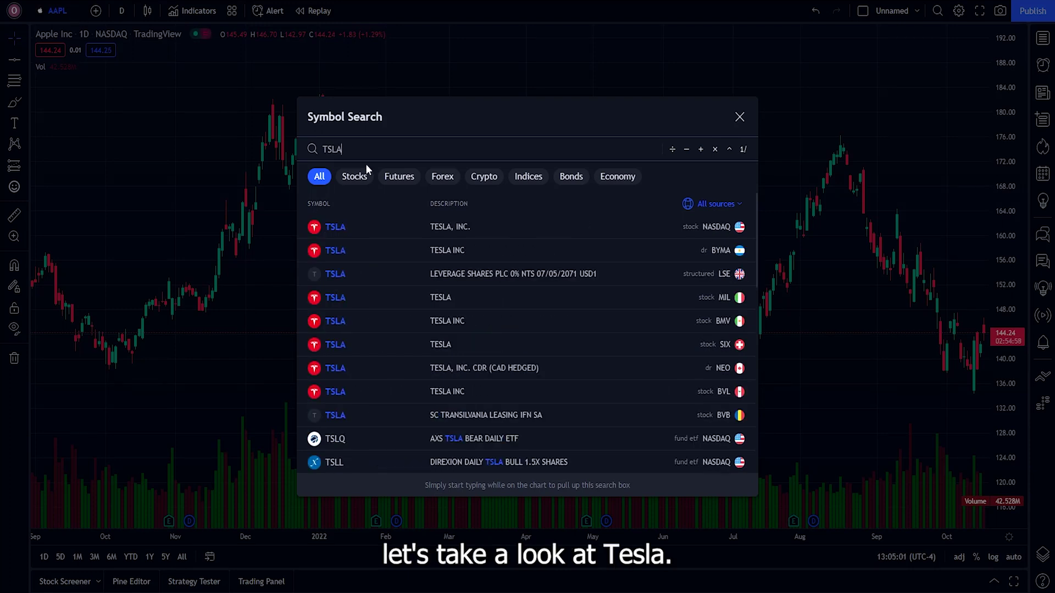
left_click(443, 225)
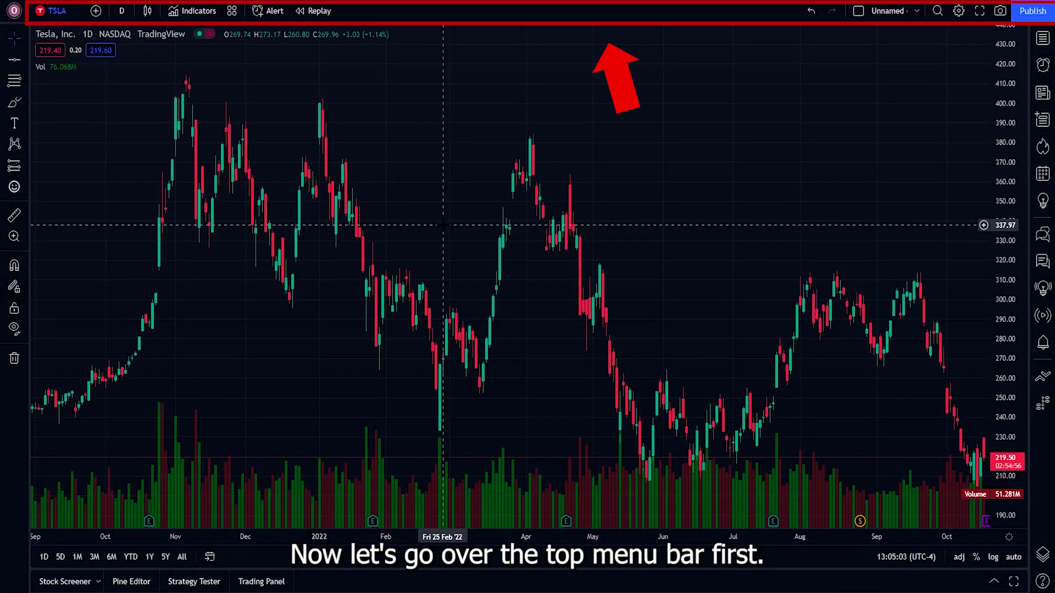
Switch the Tesla chart to the 1-hour timeframe and pan across the dates
left_click(122, 12)
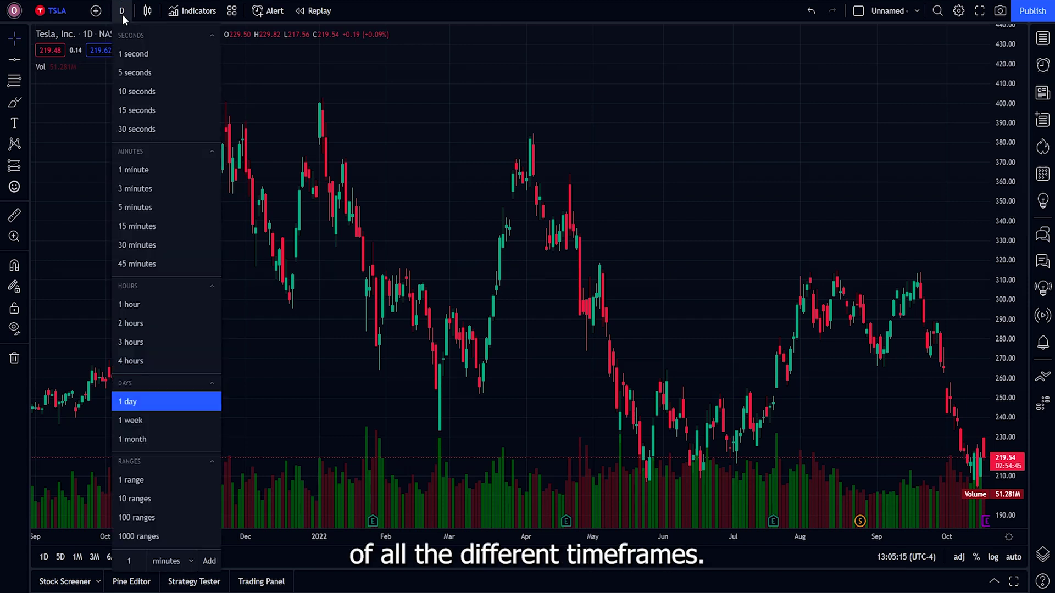
left_click(143, 307)
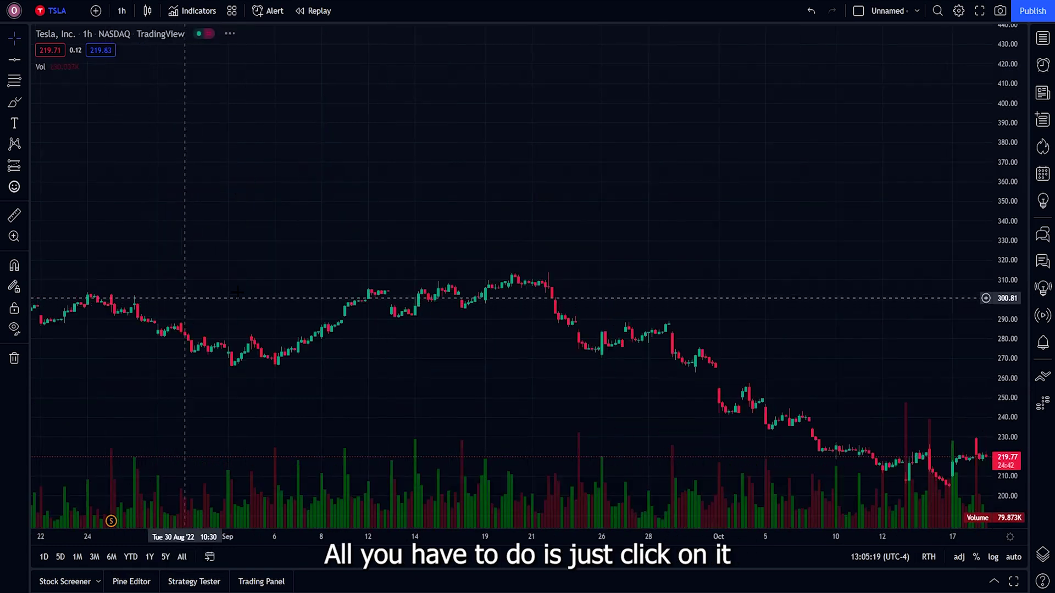
left_click_drag(540, 194, 592, 168)
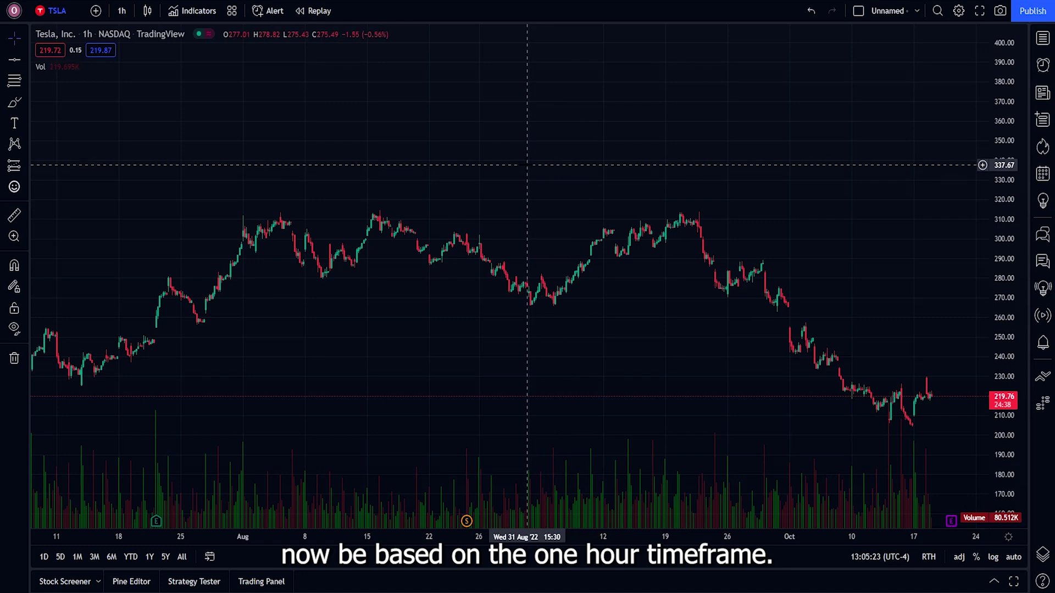
Star 15 minutes, 1 hour and 1 day as favourite intervals
left_click(122, 12)
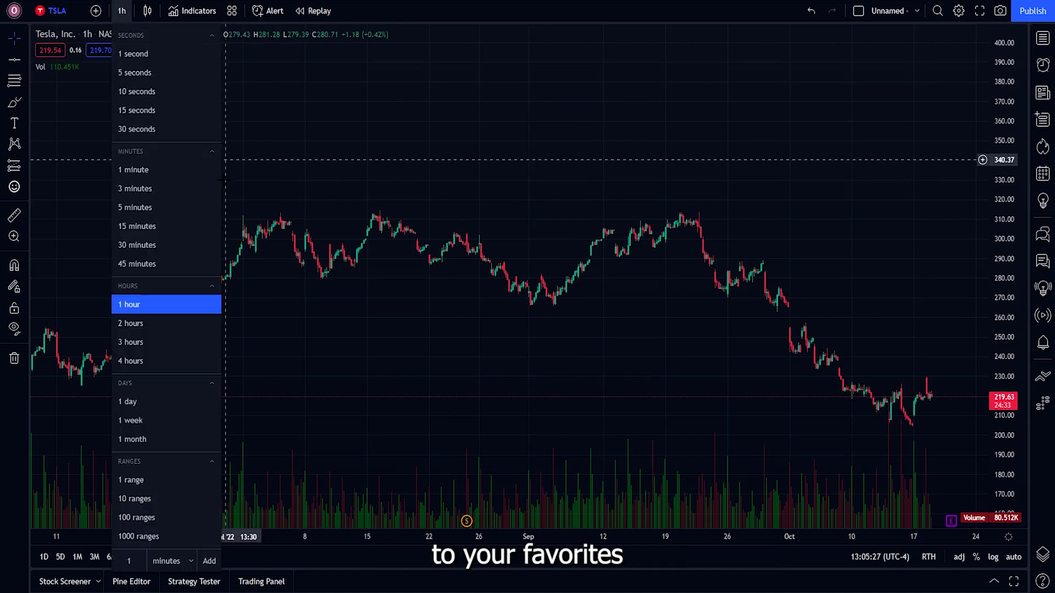
left_click(209, 229)
left_click(210, 305)
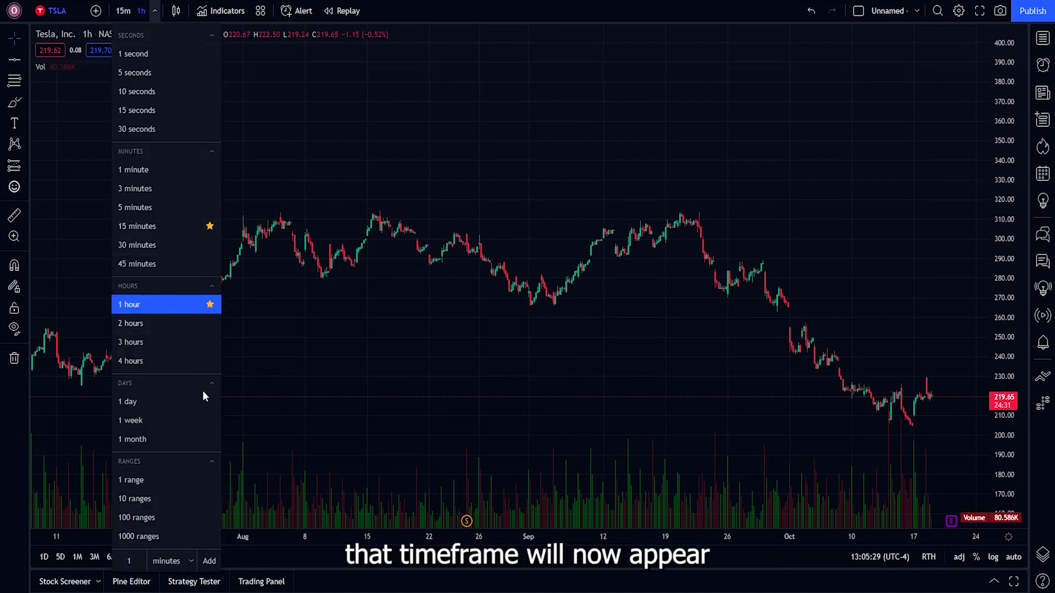
left_click(209, 401)
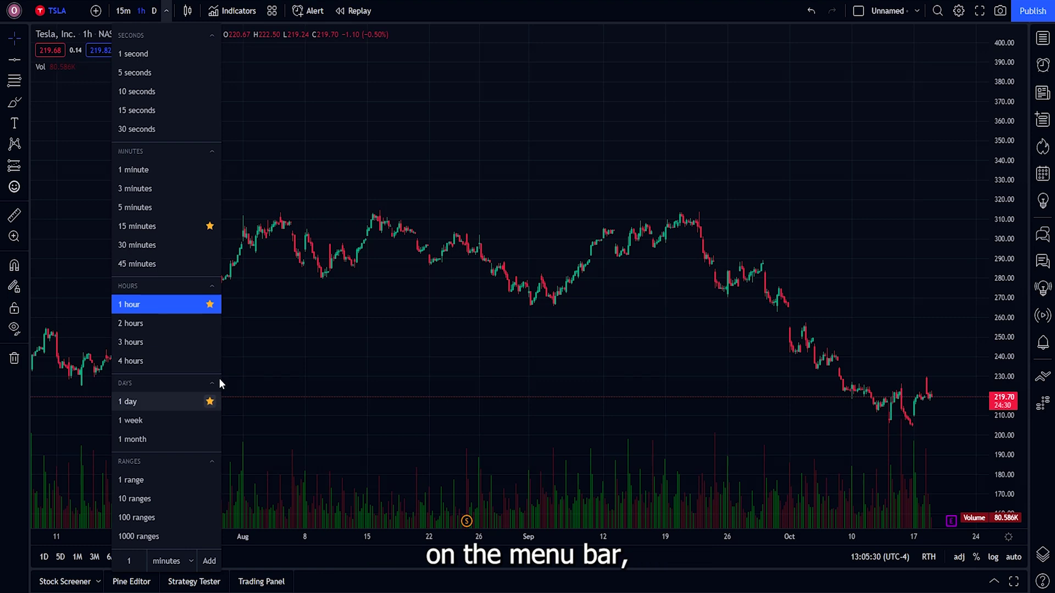
left_click(147, 11)
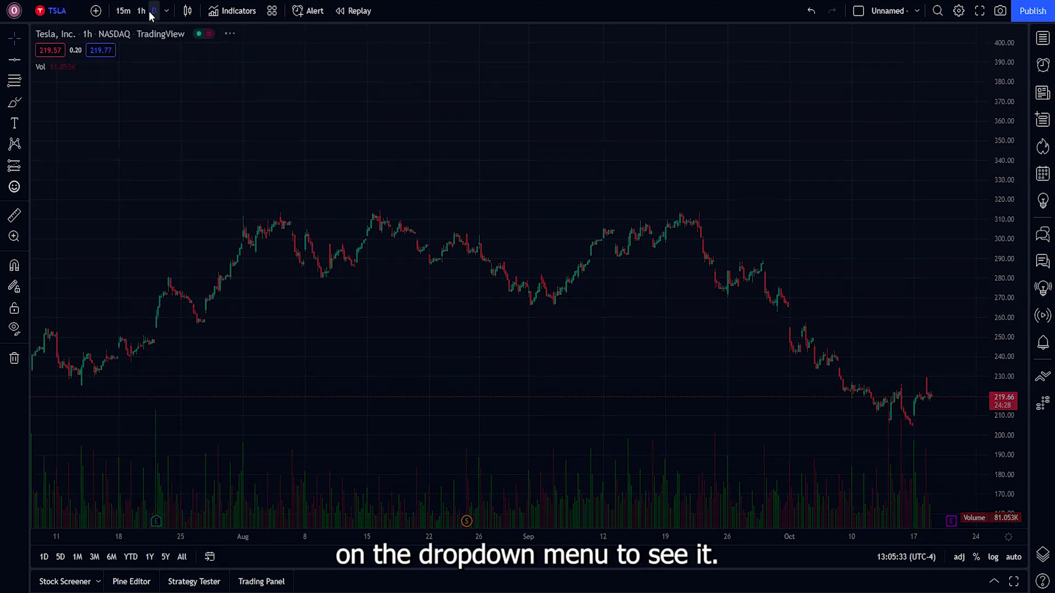
left_click(188, 12)
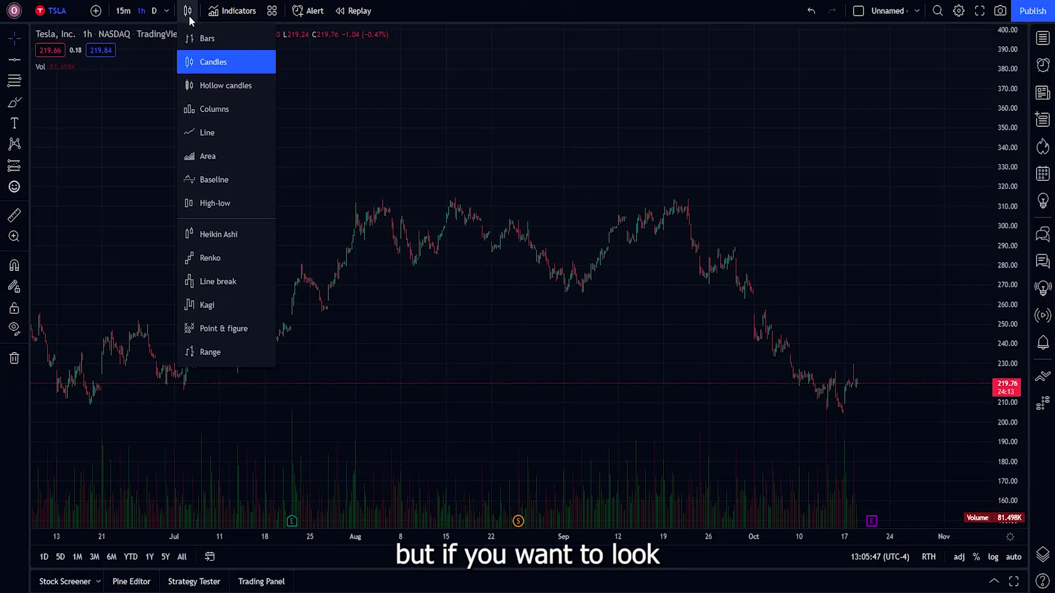
left_click(233, 133)
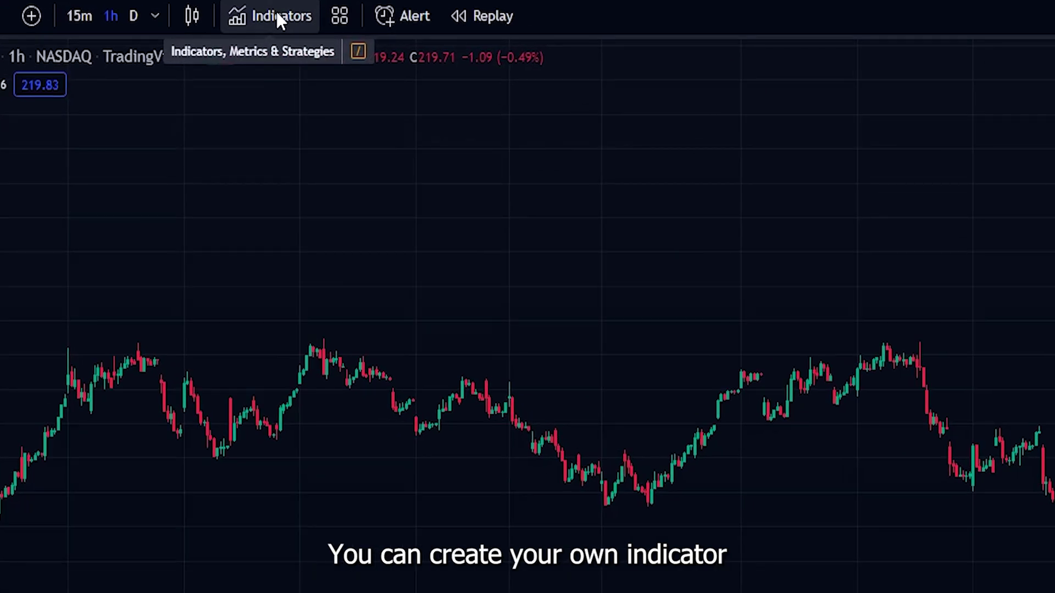
Add the Moving Average Exponential indicator by searching 'EMA' in the indicators browser
left_click(255, 16)
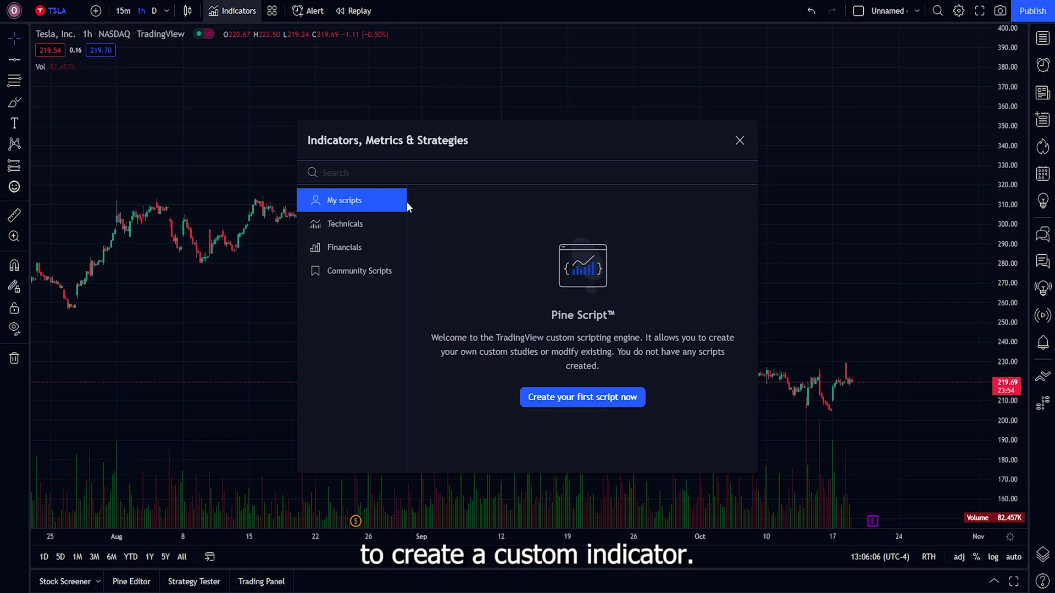
left_click(371, 226)
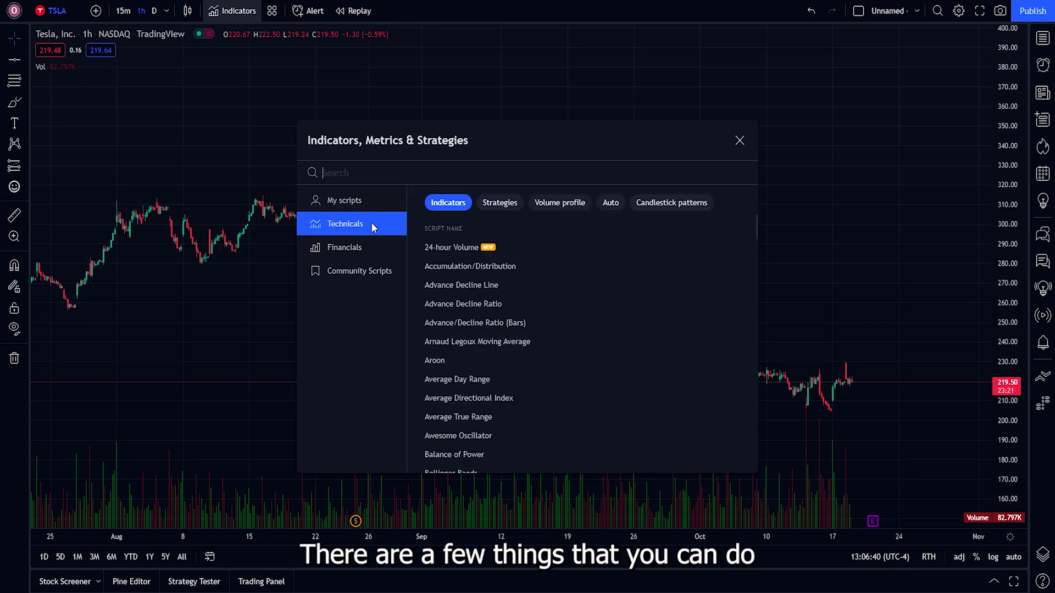
scroll(472, 269, "down", 10)
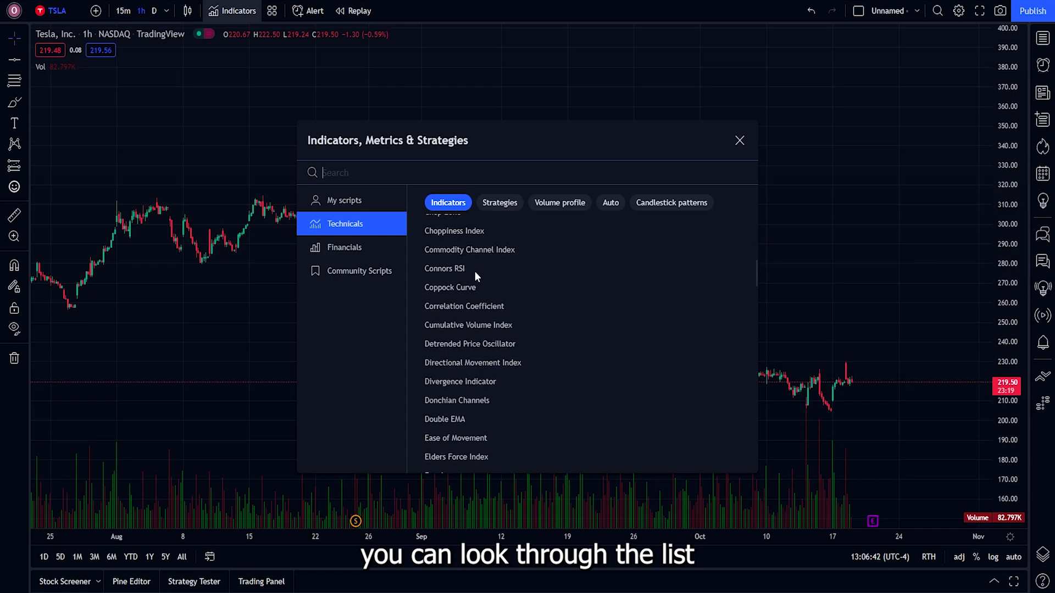
scroll(489, 291, "up", 10)
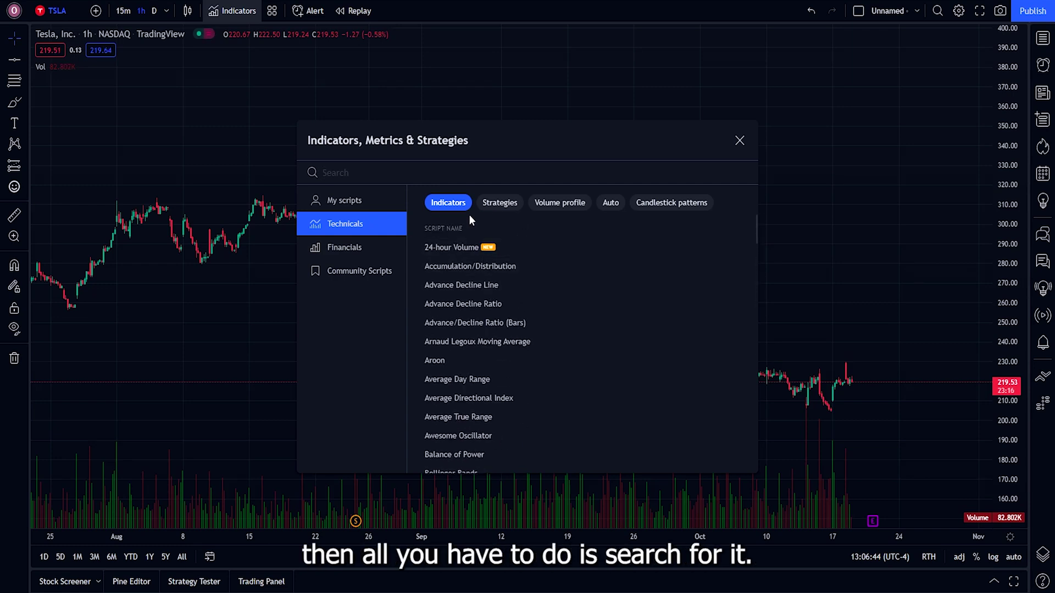
left_click(454, 172)
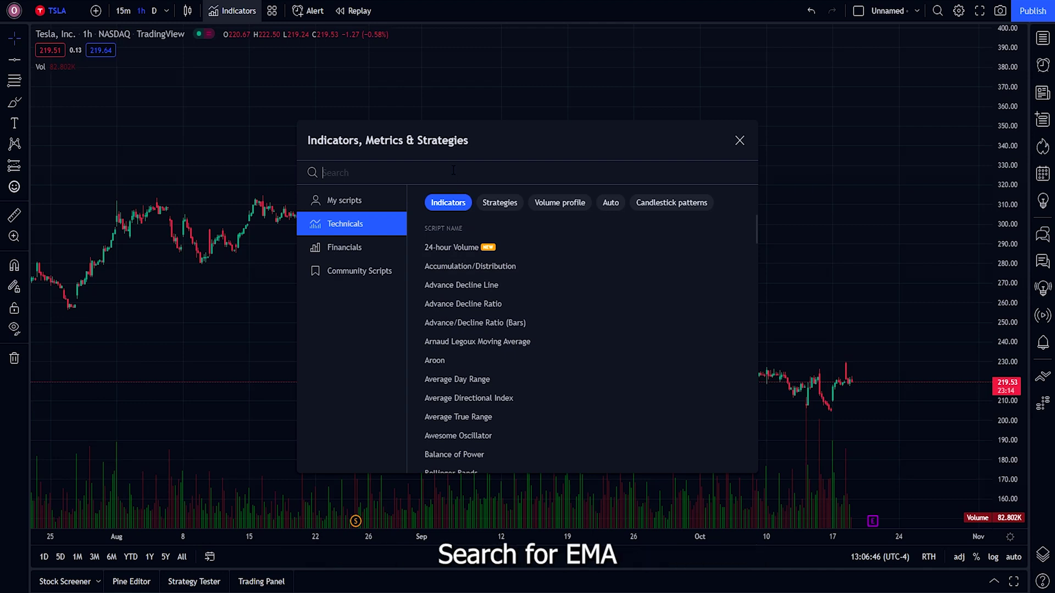
type("EMA")
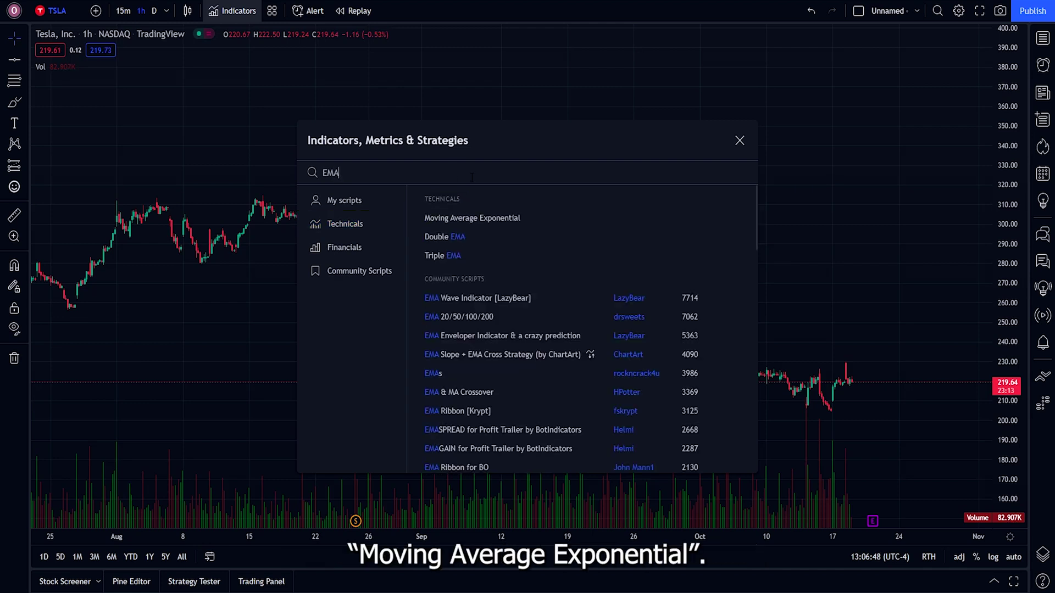
left_click(503, 218)
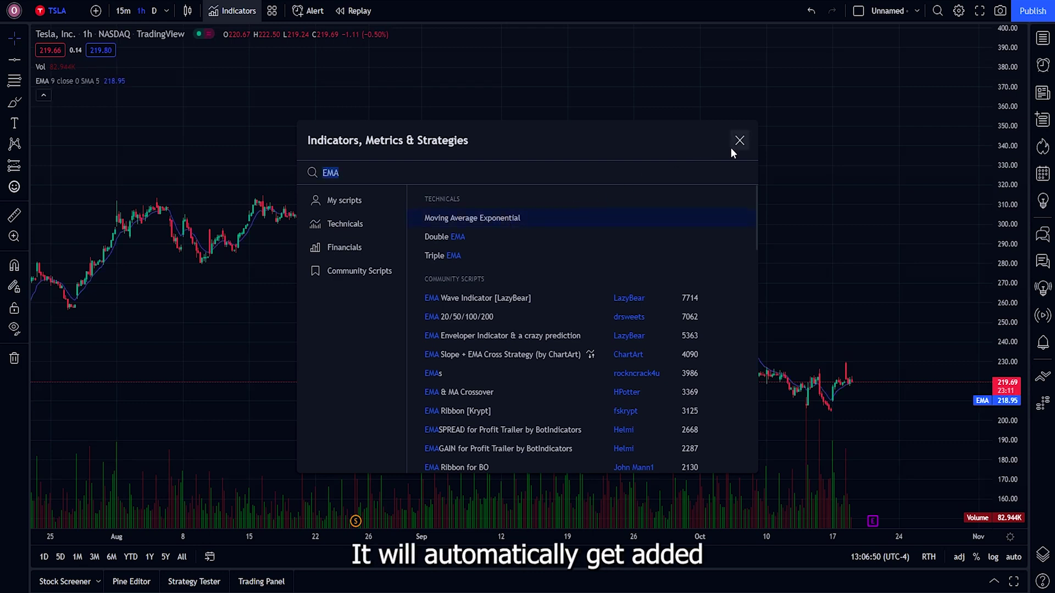
left_click(739, 142)
Reopen the indicators browser on the built-in Strategies list
scroll(593, 232, "up", 2)
key("/")
left_click(500, 202)
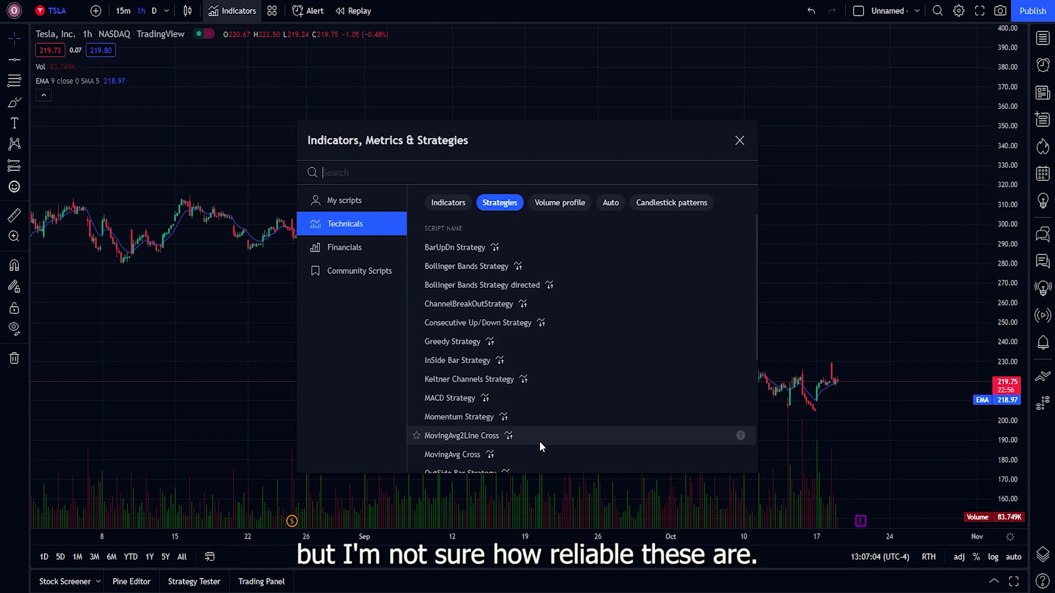
Add Visible Range Volume Profile from the Volume profile list, then browse the Auto chart-pattern scripts
left_click(554, 203)
left_click_drag(516, 129, 454, 110)
left_click(453, 321)
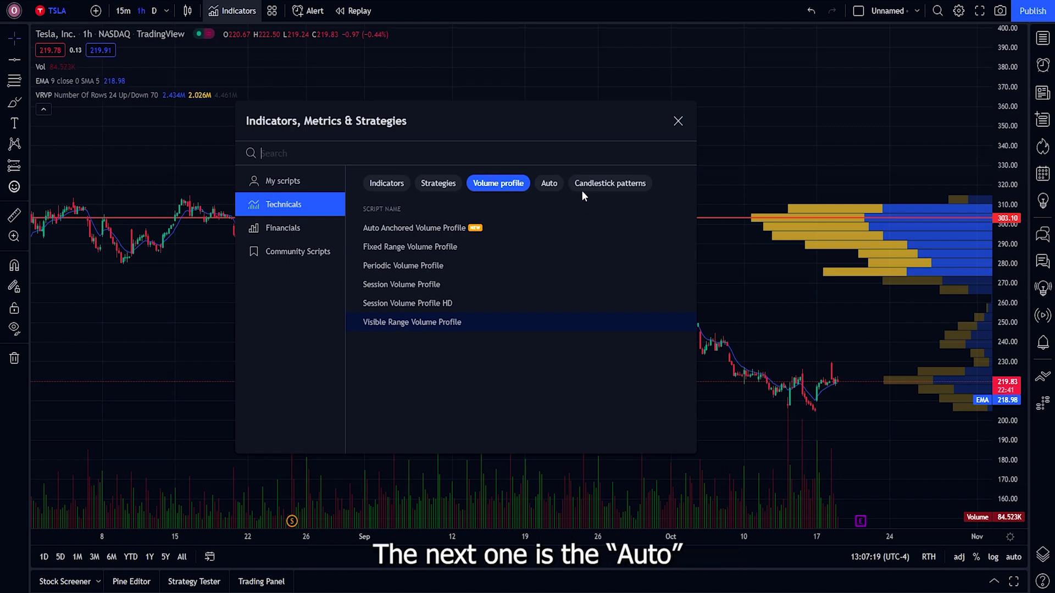
left_click(548, 182)
scroll(506, 243, "down", 1)
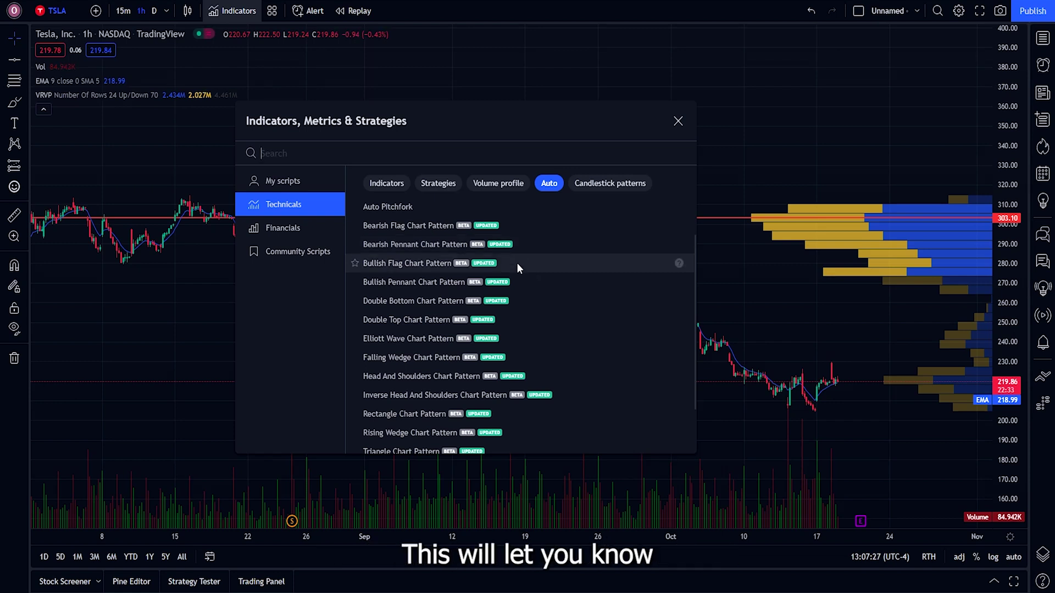
Add the Double Top Chart Pattern indicator and pan to bring Top 2 into view
left_click(420, 319)
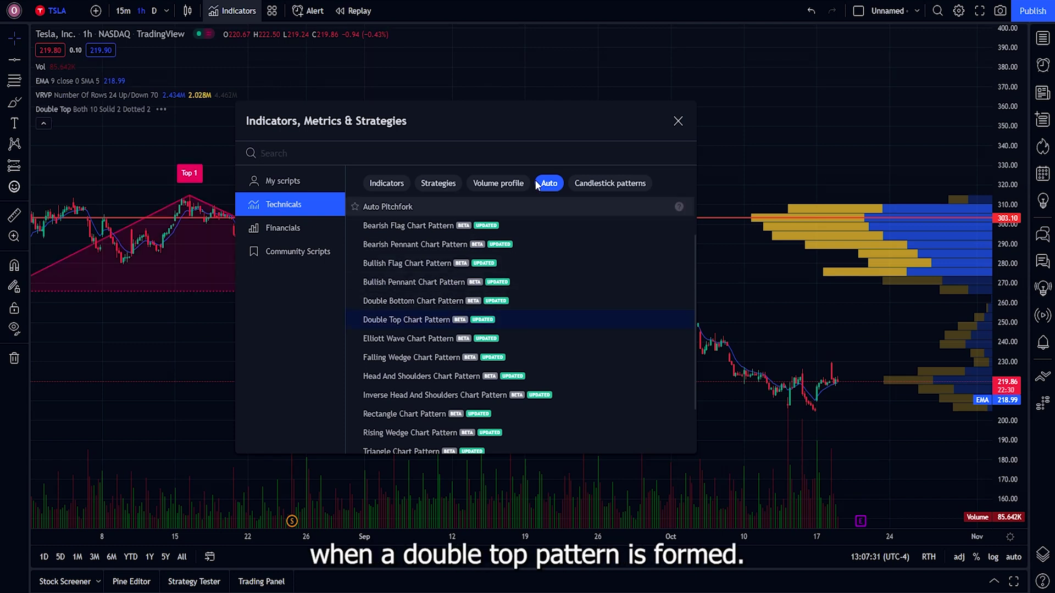
left_click(678, 121)
left_click_drag(534, 140, 606, 140)
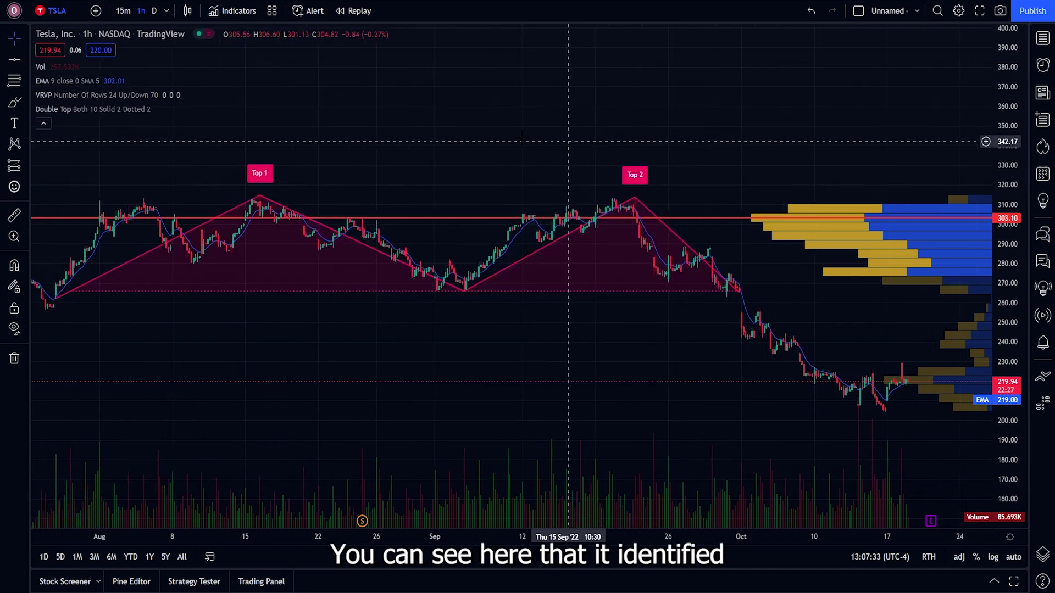
Remove the volume profile, enlarge the double top on the chart, and reopen the indicators library
left_click(196, 94)
left_click_drag(356, 146, 422, 147)
left_click_drag(1004, 165, 1003, 108)
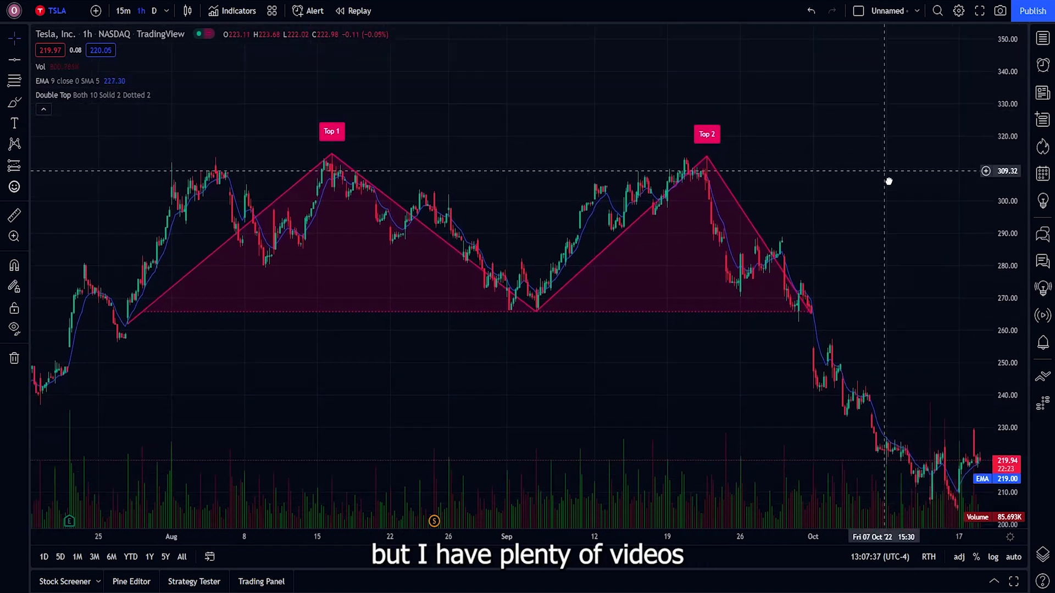
key("slash")
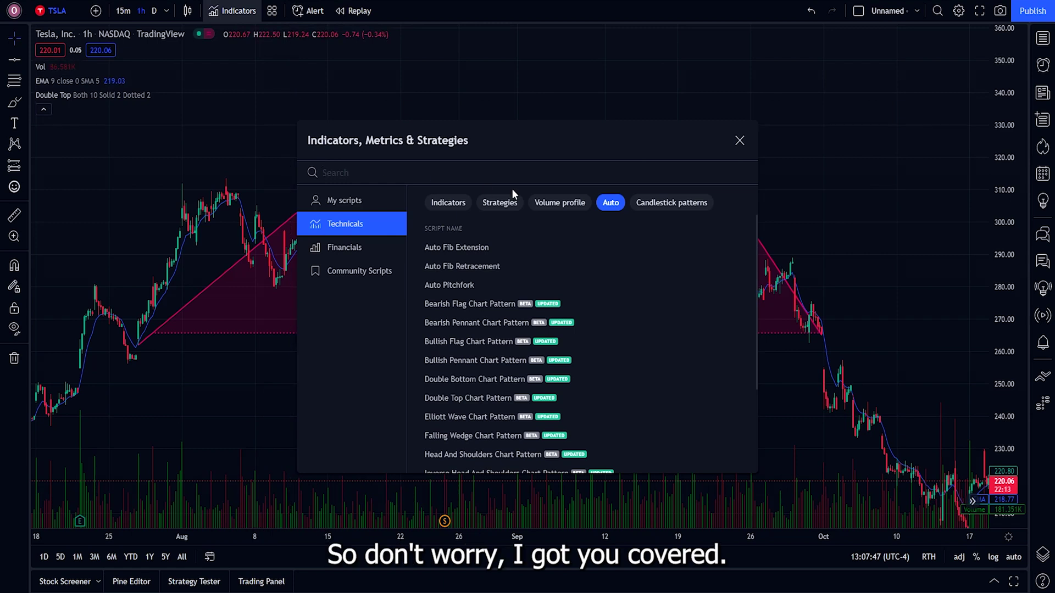
left_click_drag(627, 145, 561, 99)
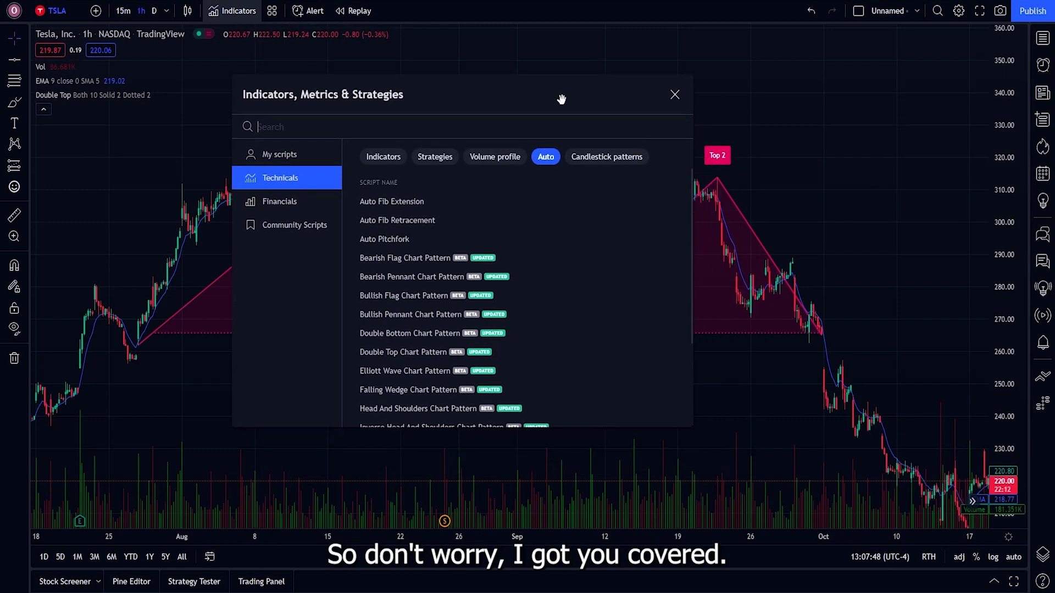
Add the Doji candlestick pattern indicator and scroll the chart to see its D markers
left_click(599, 159)
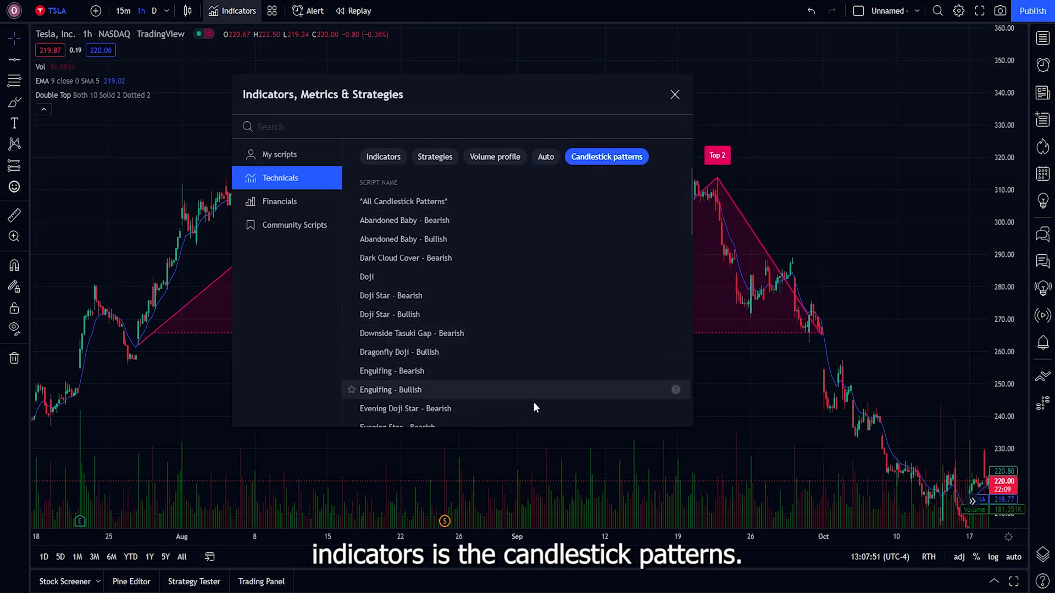
scroll(544, 413, "down", 5)
scroll(555, 387, "up", 5)
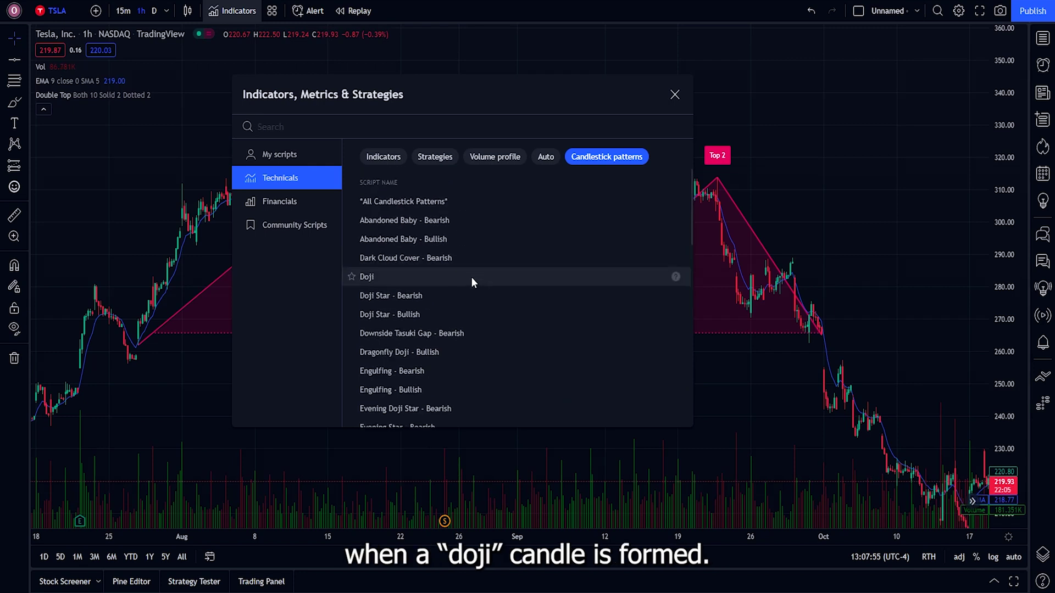
left_click(388, 275)
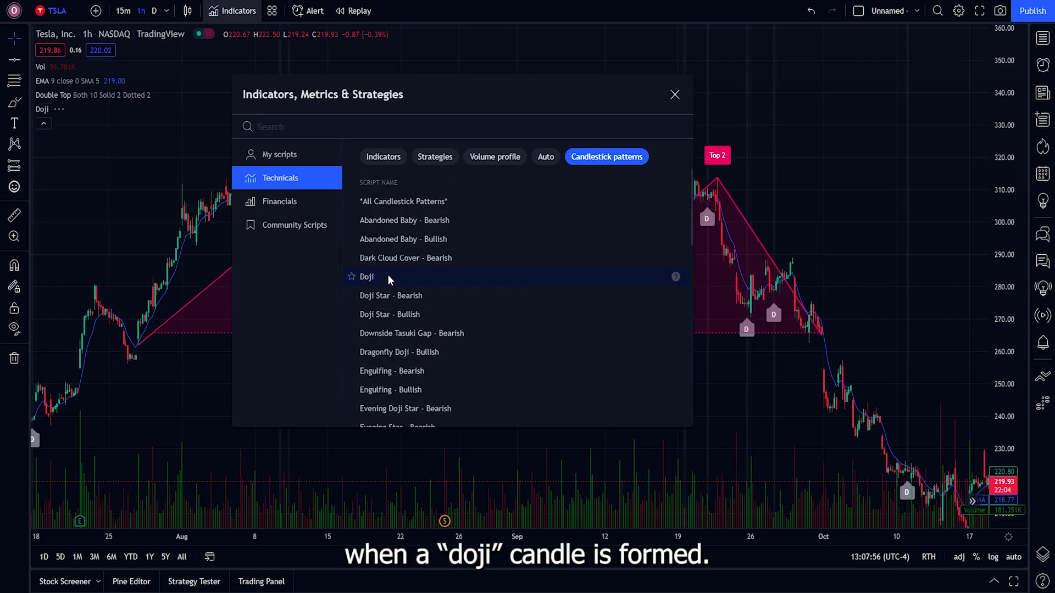
left_click(675, 94)
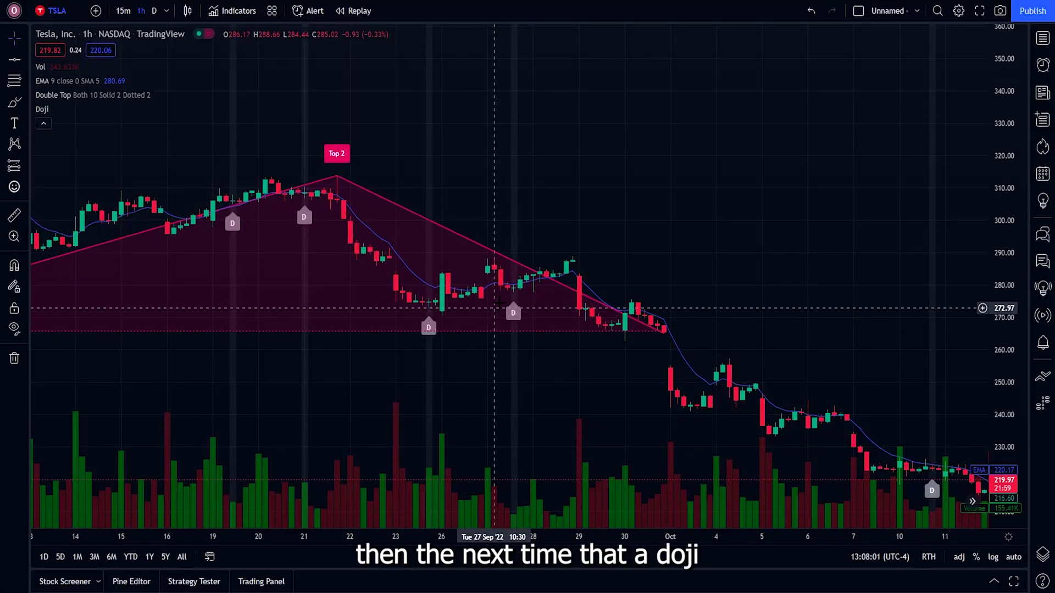
scroll(577, 365, "right", 5)
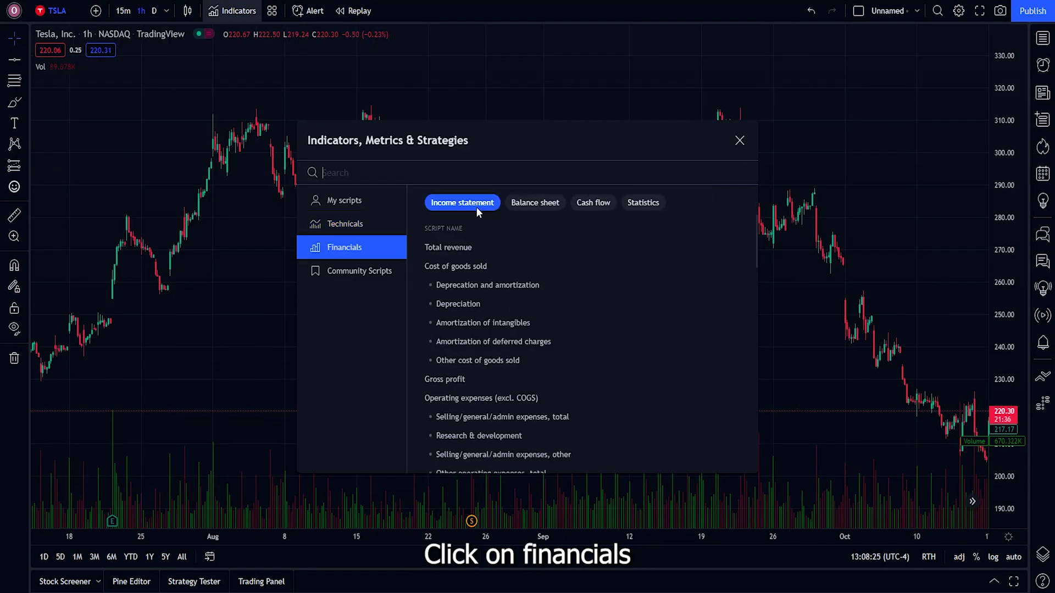
Browse the Financials metric tabs and chart Total revenue as a pane below the price
left_click(535, 203)
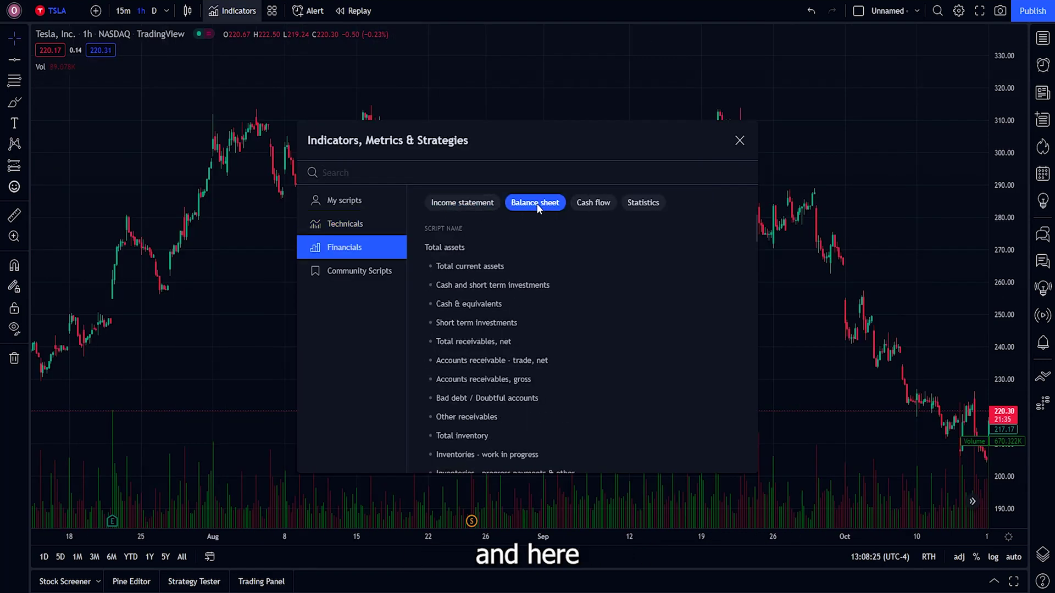
left_click(595, 203)
left_click(645, 202)
left_click(477, 203)
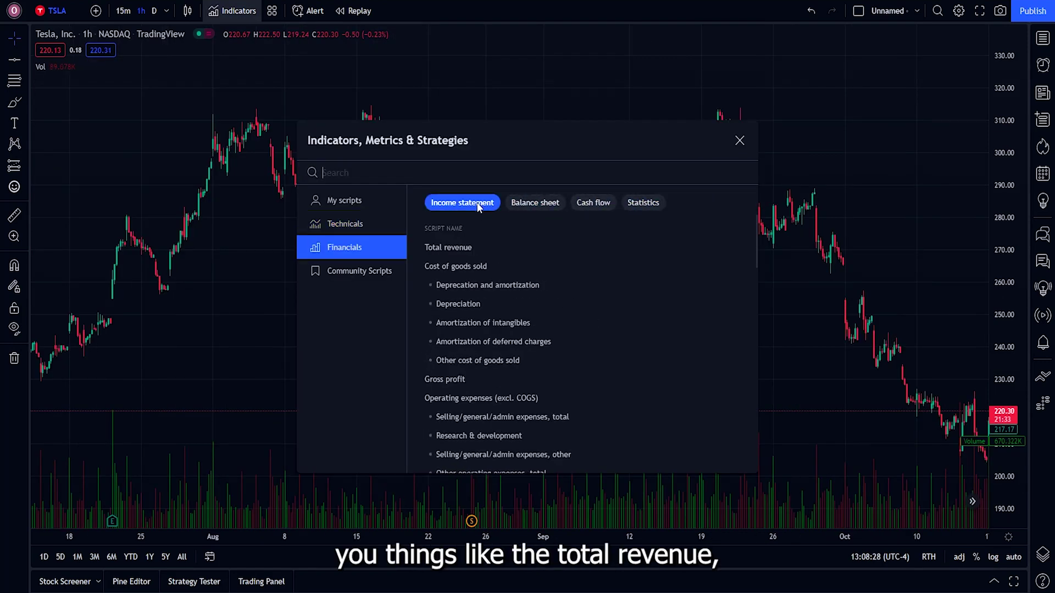
left_click(484, 247)
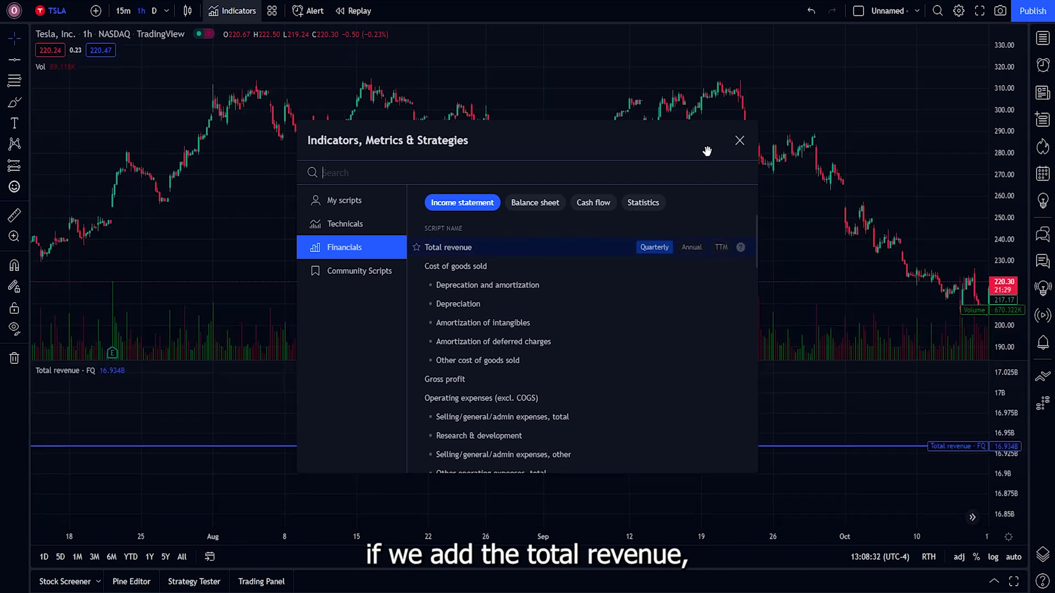
left_click(740, 140)
scroll(648, 353, "down", 5)
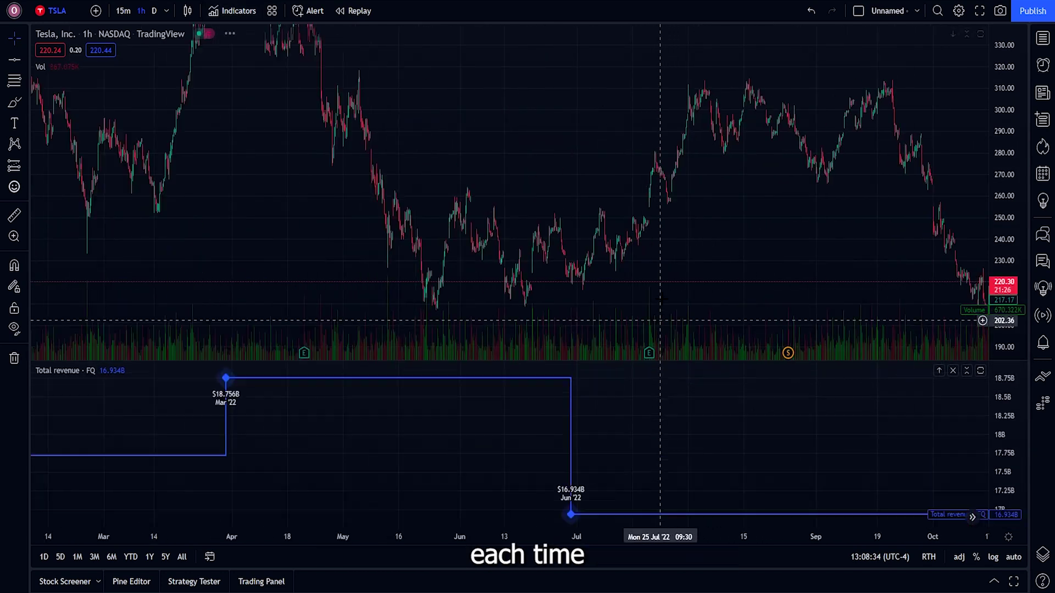
left_click_drag(598, 256, 547, 256)
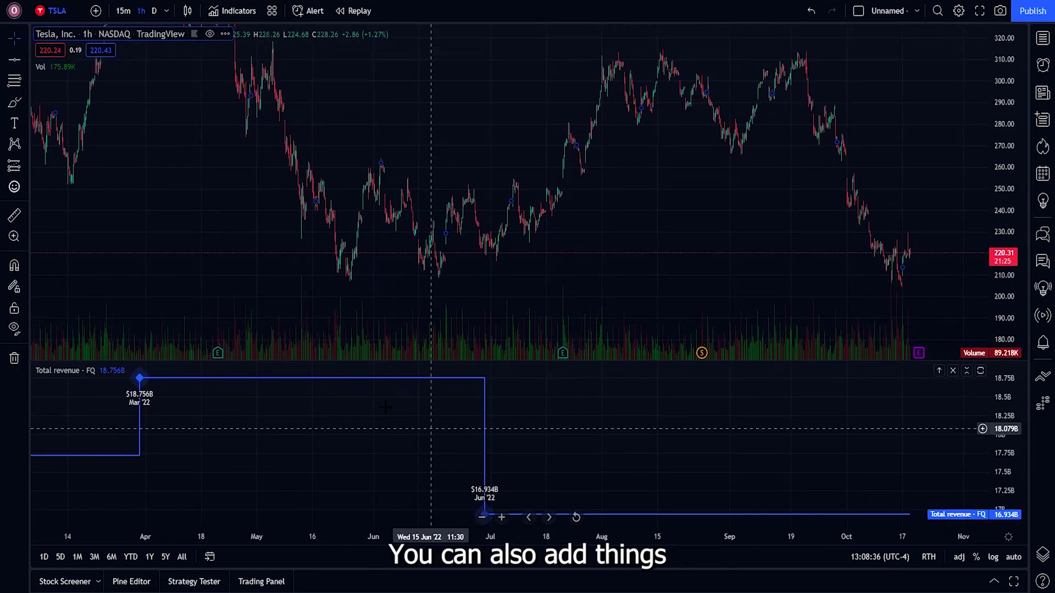
Browse Community Scripts' Editors' picks, Top and Trending lists, ending on Editors' picks
scroll(261, 407, "down", 3)
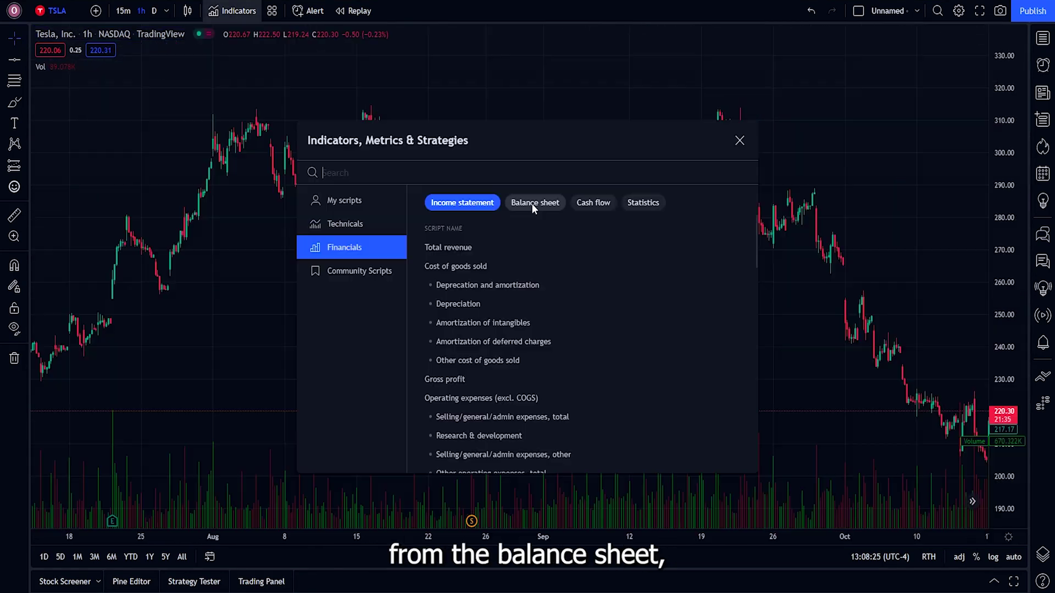
left_click(534, 202)
left_click(595, 202)
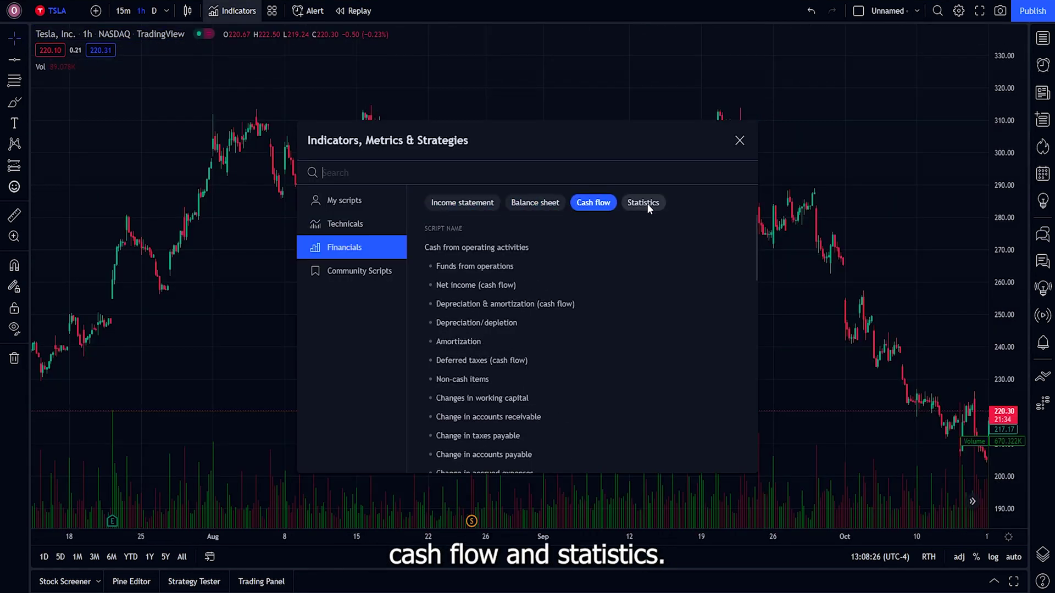
left_click(645, 203)
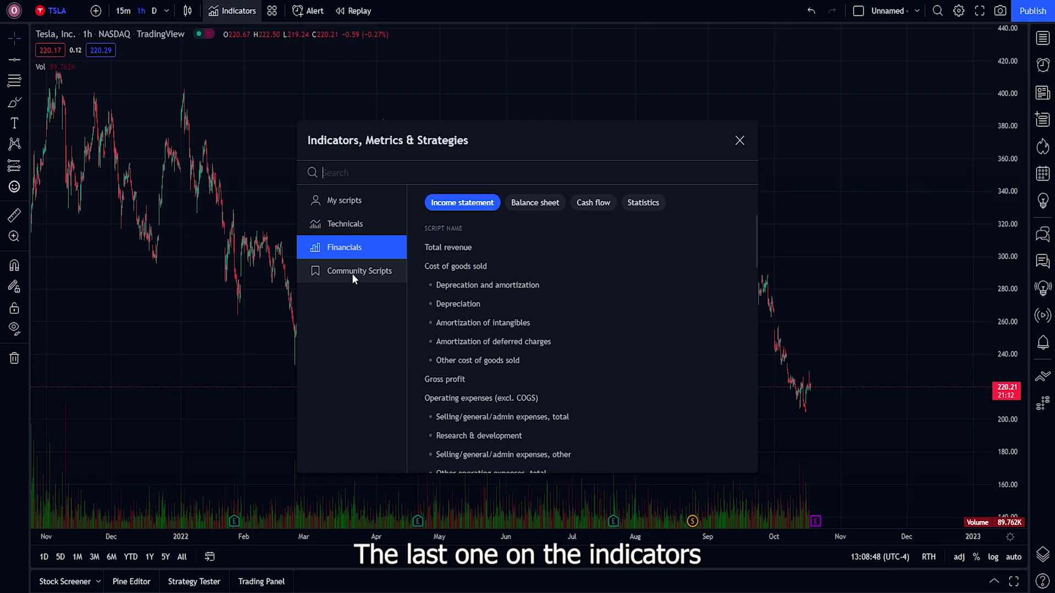
left_click(352, 273)
left_click(442, 204)
left_click(497, 203)
left_click(536, 202)
left_click(462, 204)
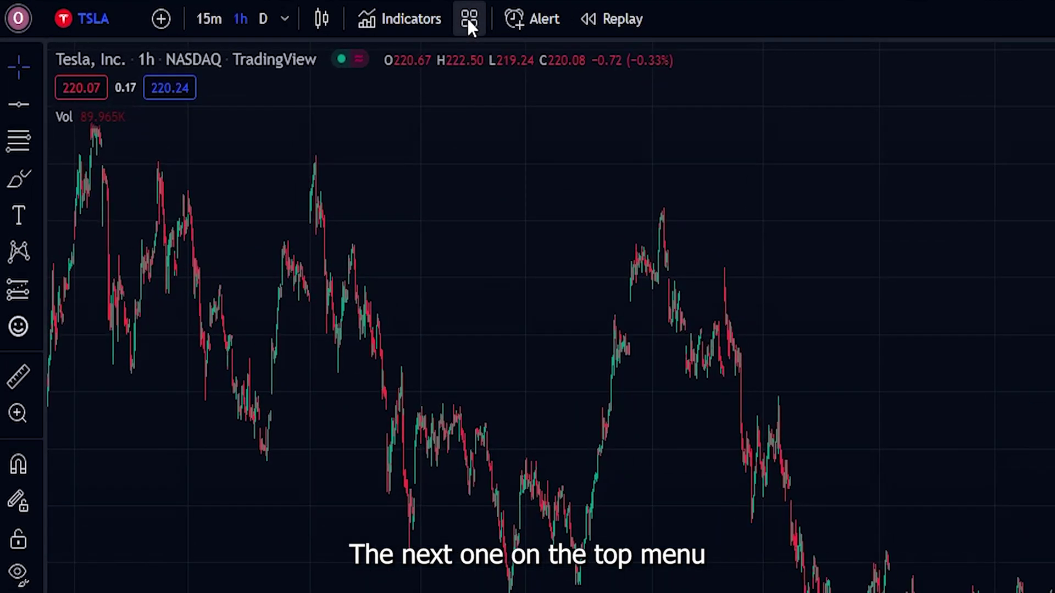
Apply the Volume Based template, then delete its CCI, OBV, ROC and CMF panes
left_click(272, 12)
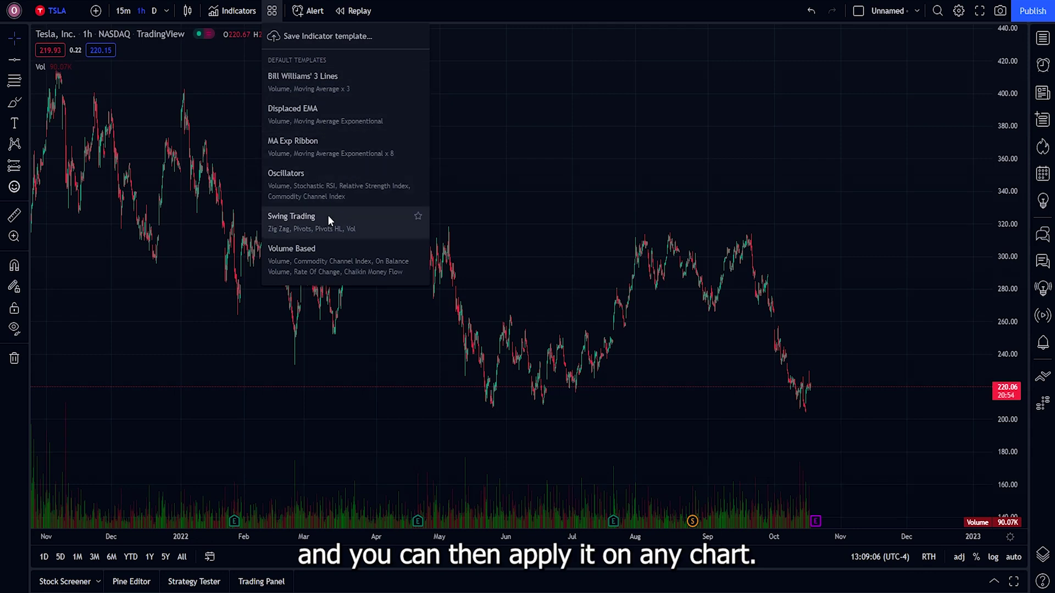
left_click(331, 259)
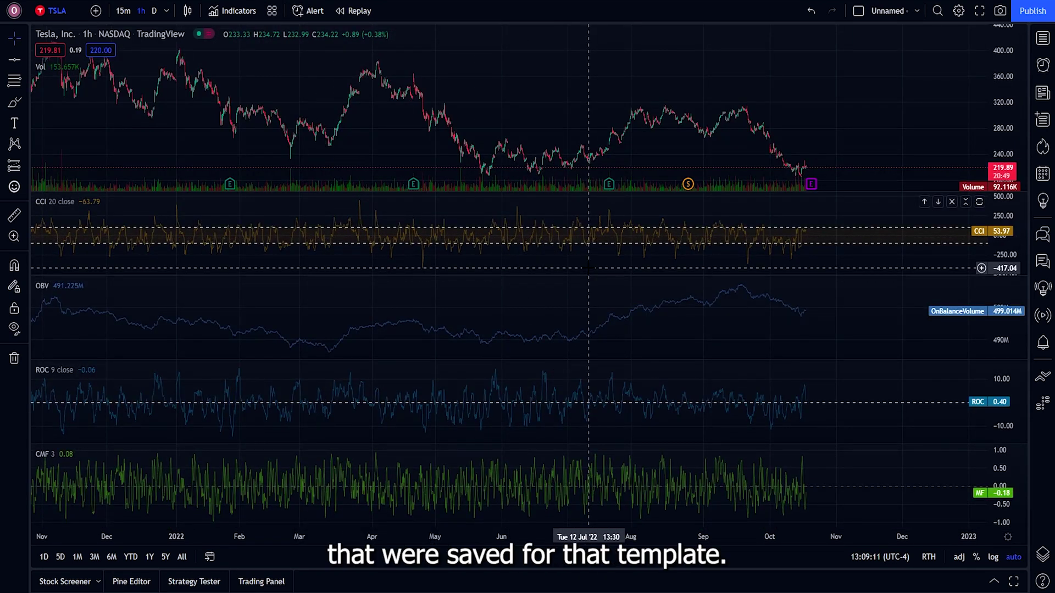
left_click(951, 201)
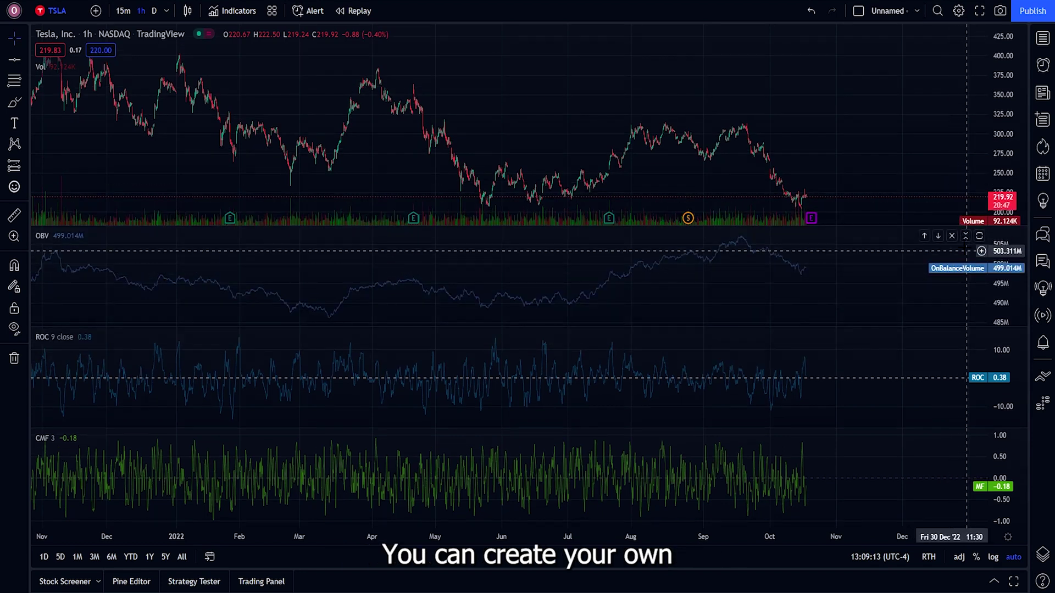
left_click(951, 236)
left_click(952, 287)
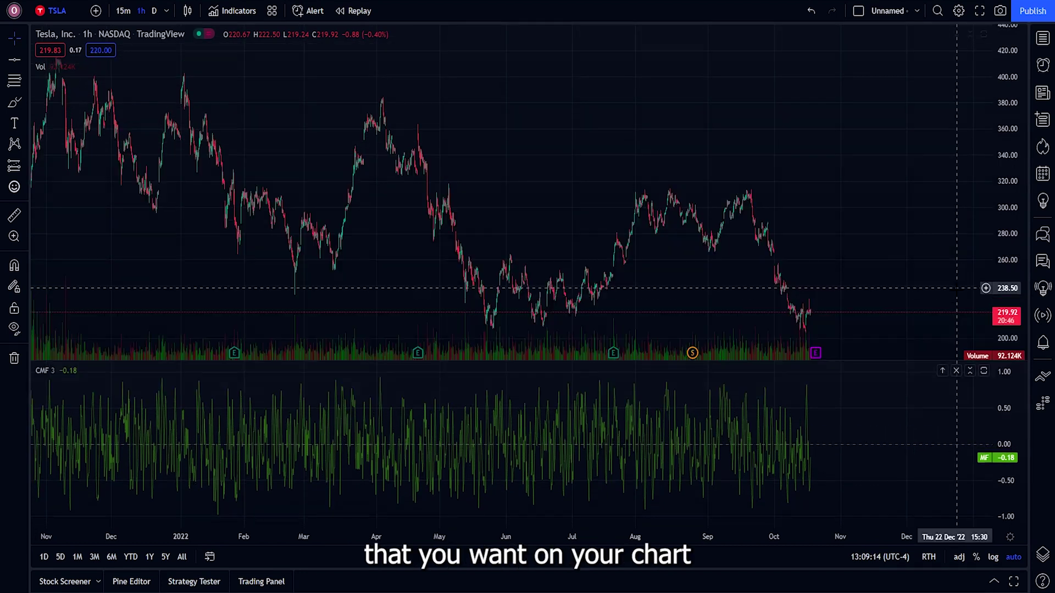
left_click(956, 371)
left_click(273, 11)
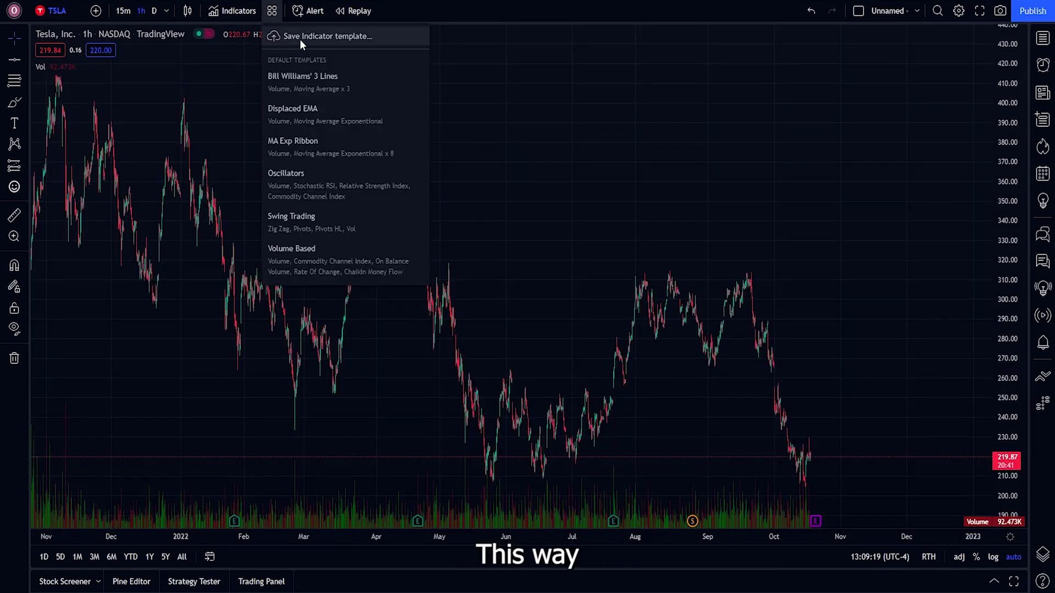
left_click(546, 95)
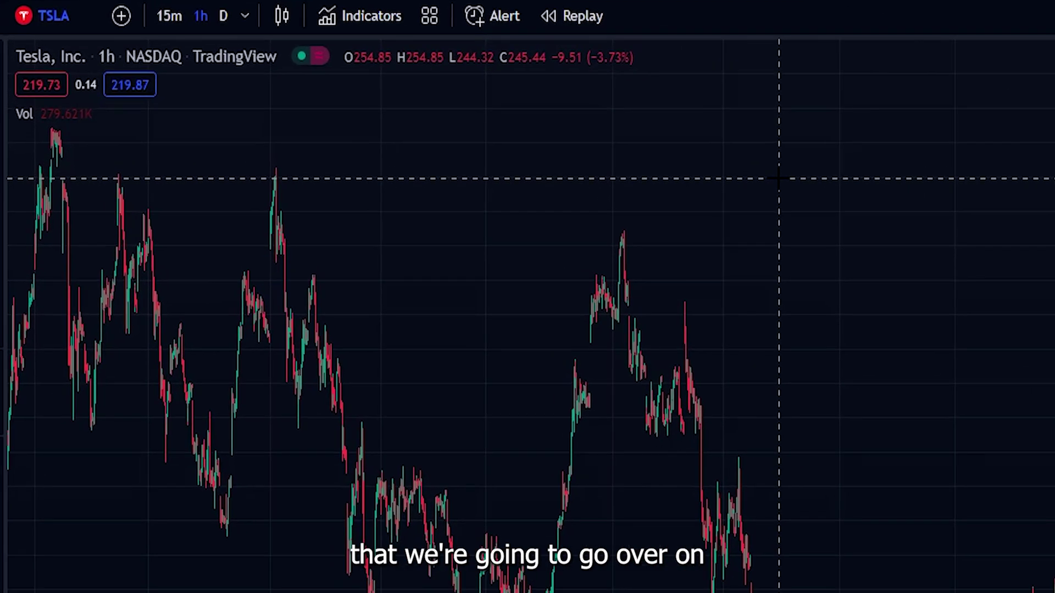
Start a TSLA price alert for Crossing Up 250.00 that fires only once
left_click(497, 16)
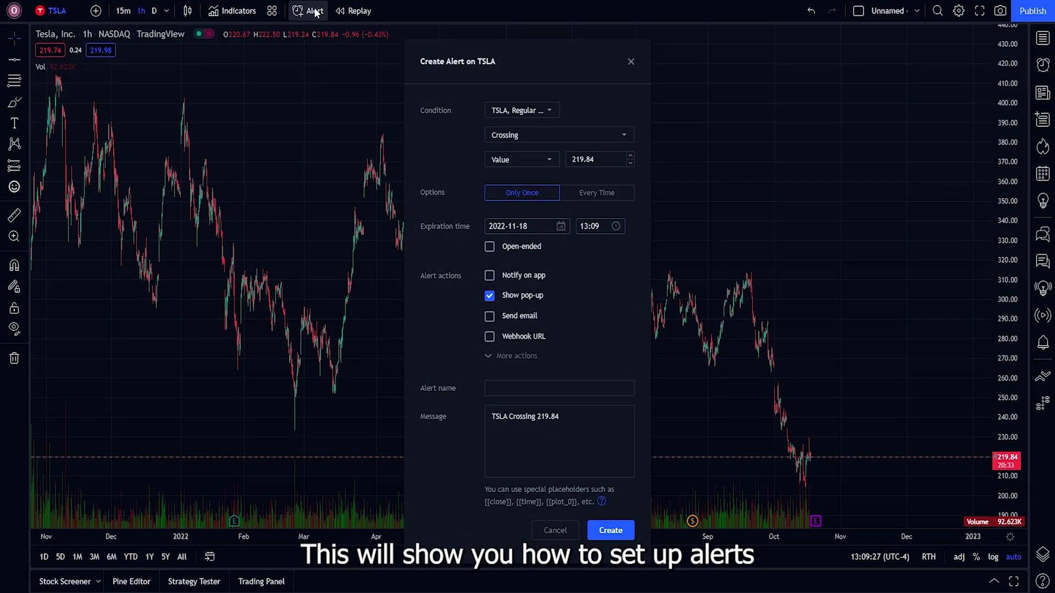
left_click(525, 111)
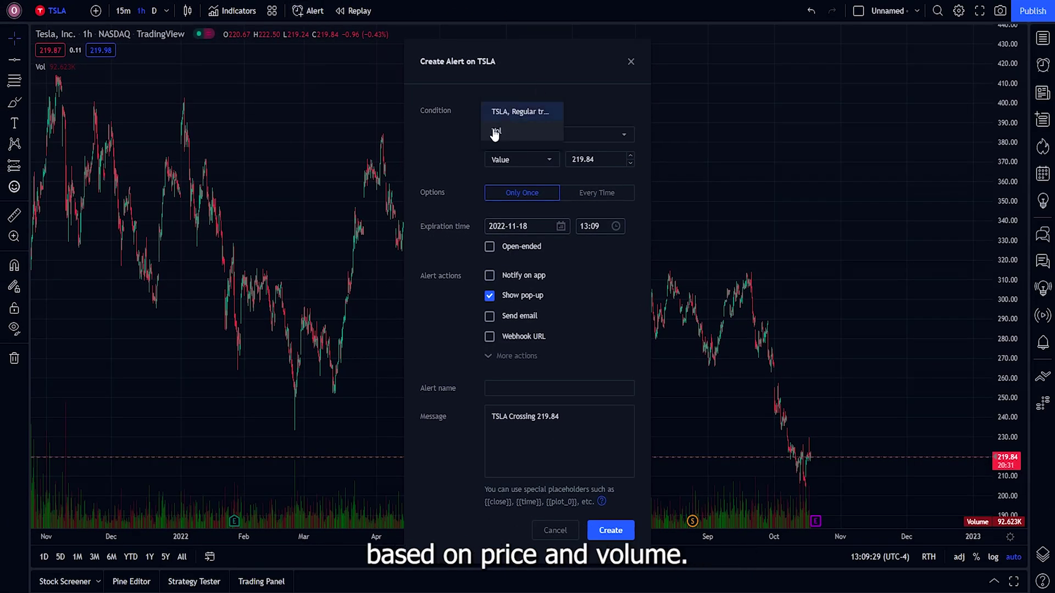
left_click(520, 113)
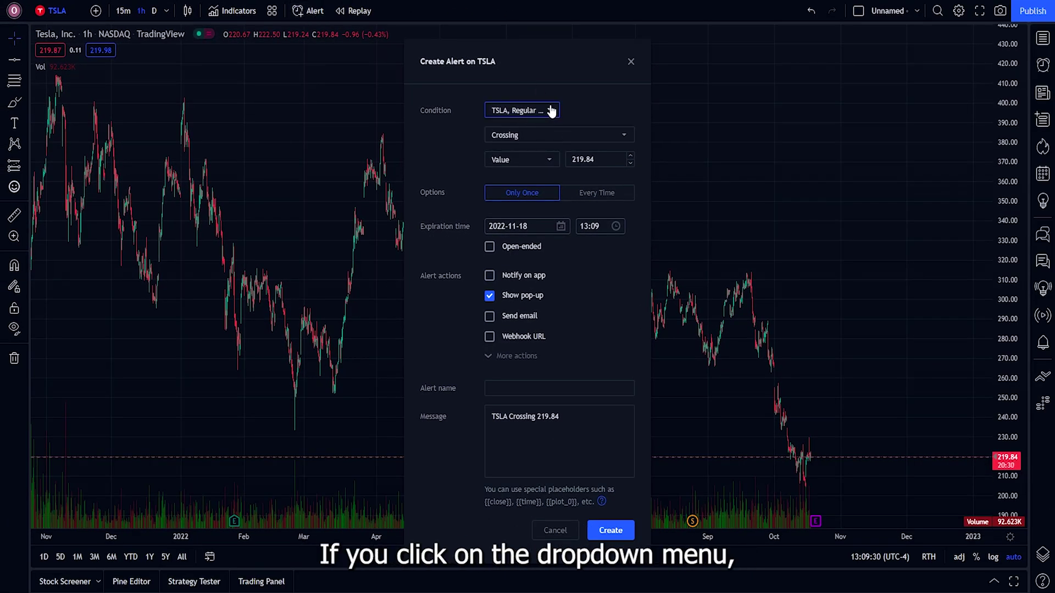
left_click(579, 145)
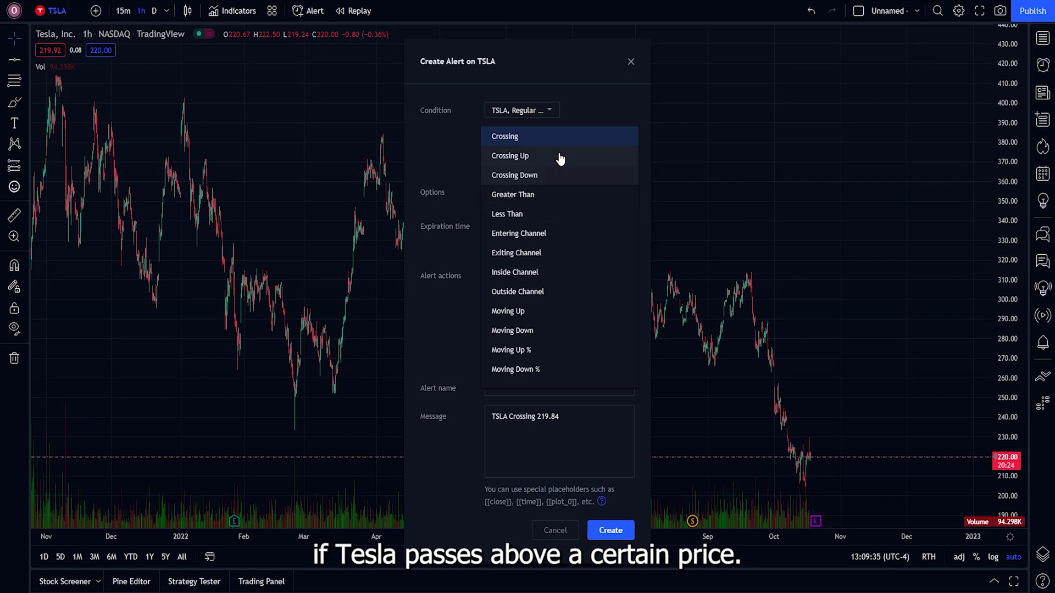
left_click(560, 158)
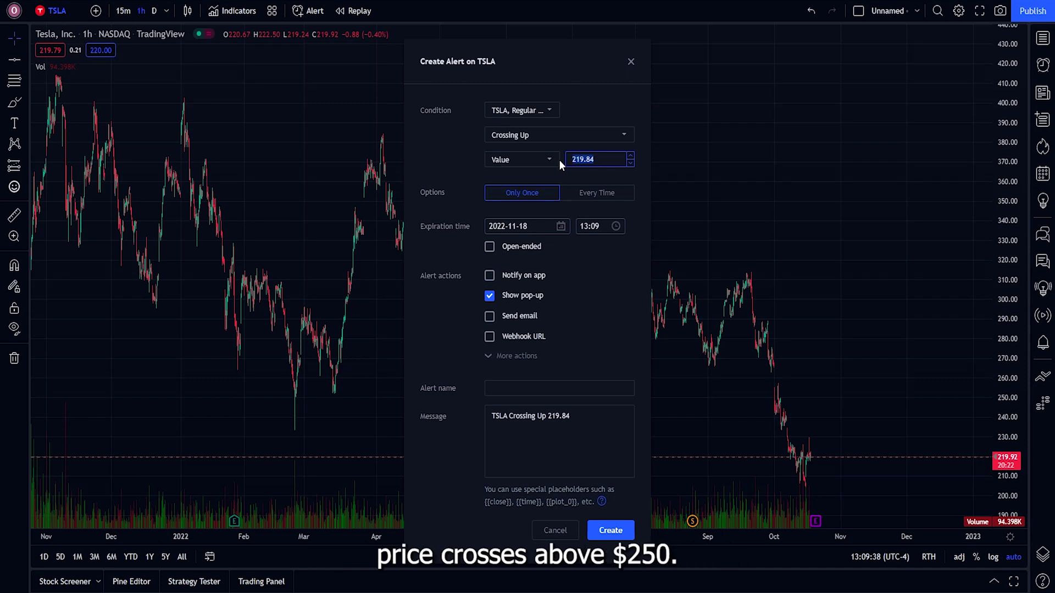
type("250")
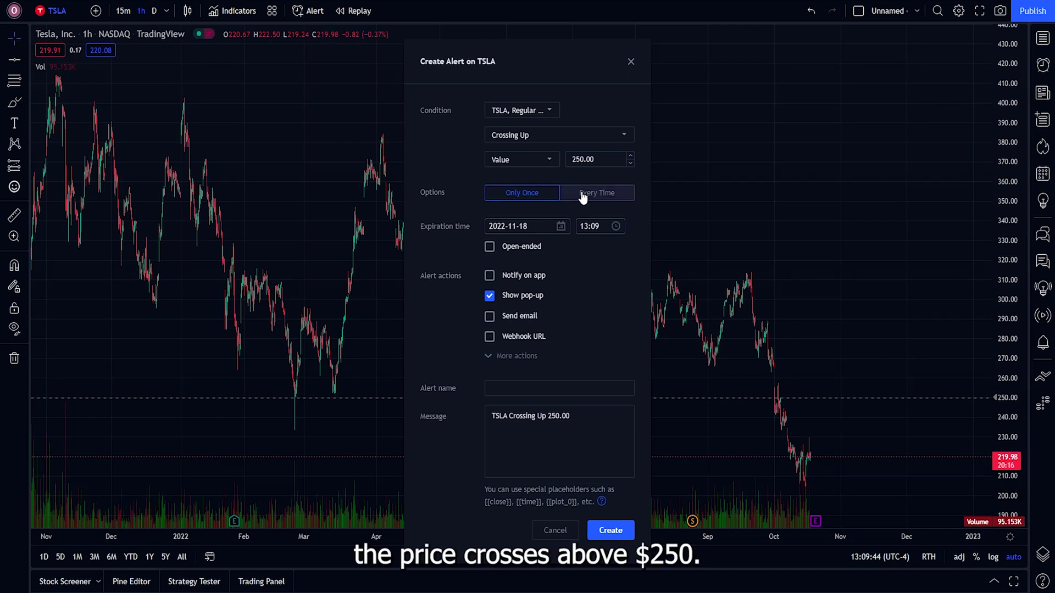
left_click(509, 194)
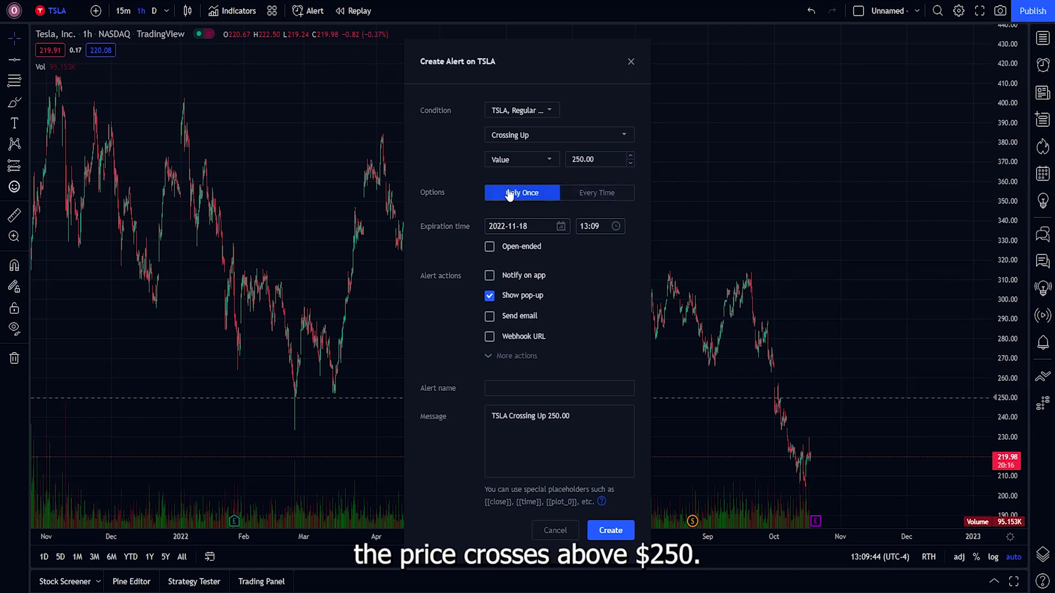
Set the alert expiration to 2022-12-01 at 13:09
left_click(559, 232)
left_click(622, 252)
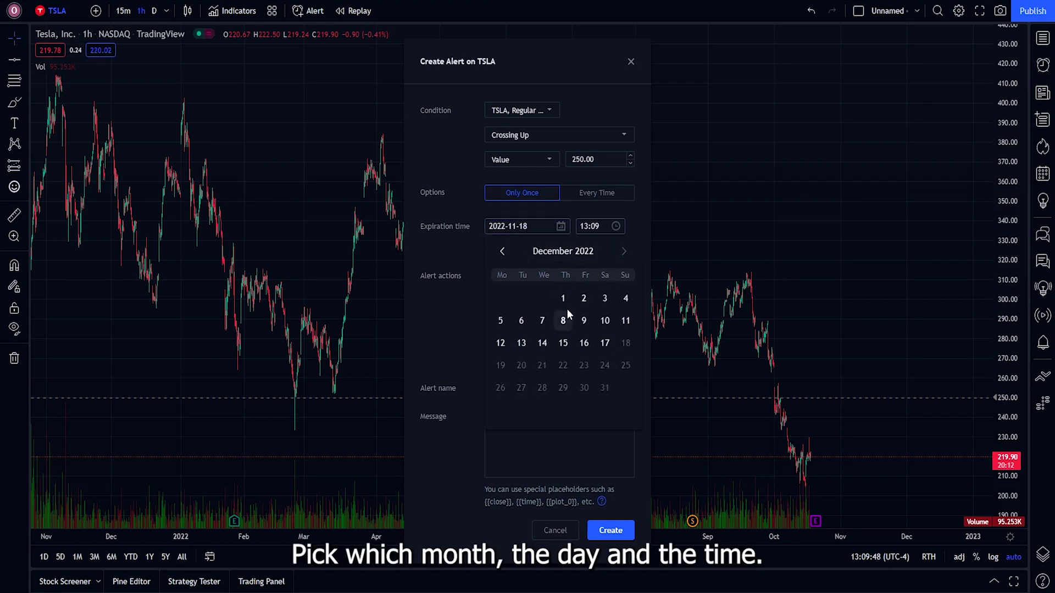
left_click(565, 299)
left_click(616, 226)
left_click(629, 301)
left_click(559, 259)
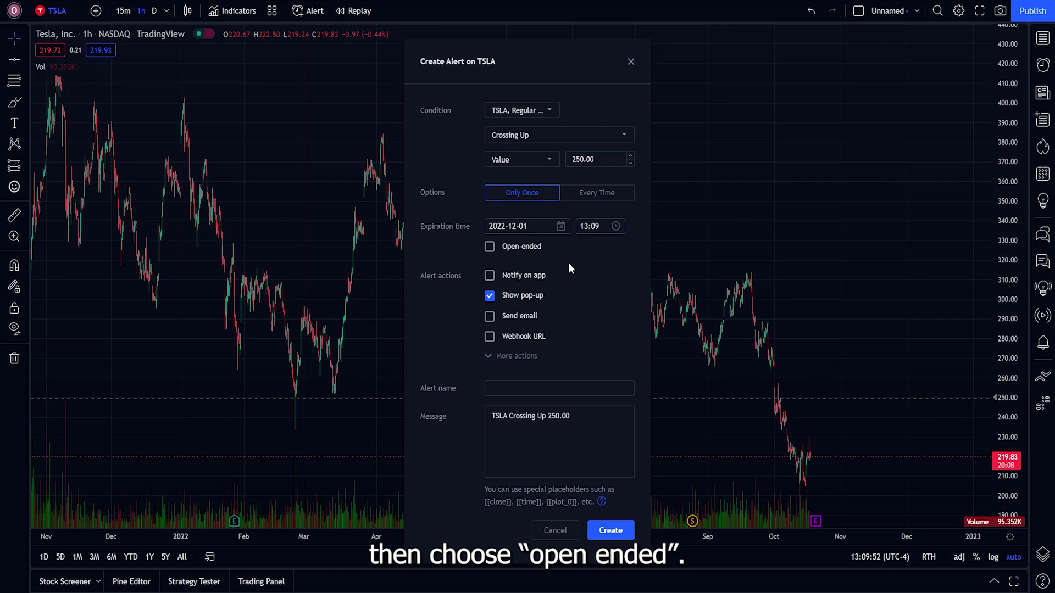
left_click(506, 356)
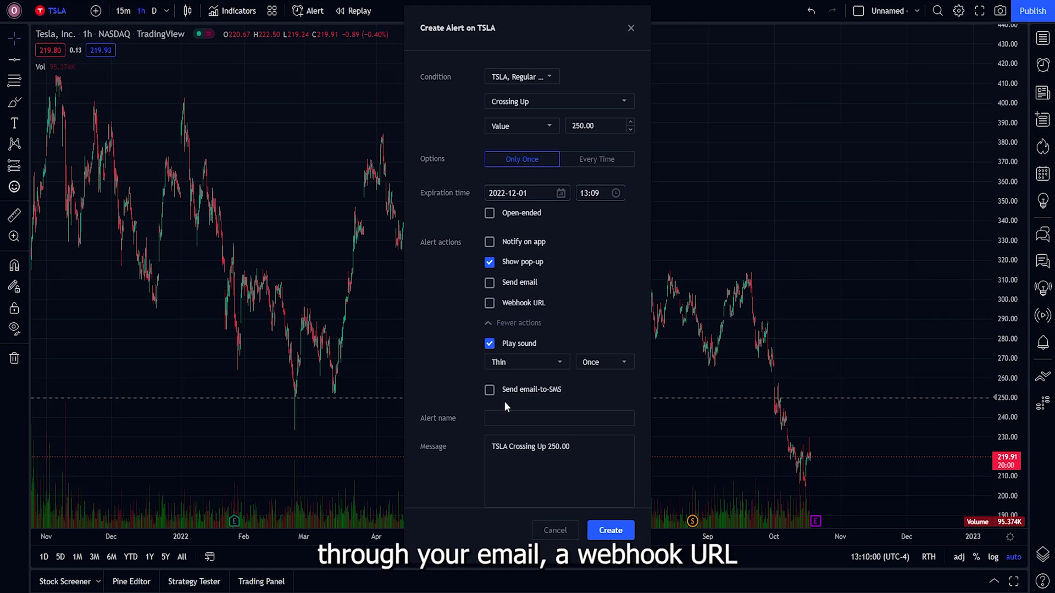
Name the alert 'tsla above 250' and append 'Look for an entry.' to its message
left_click(509, 419)
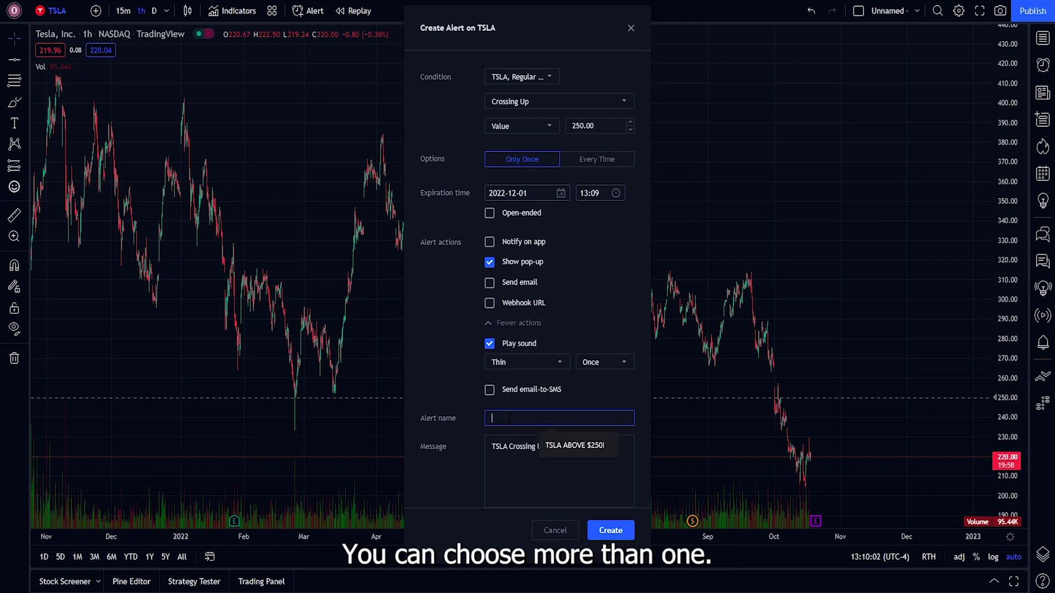
type("tsla above 250")
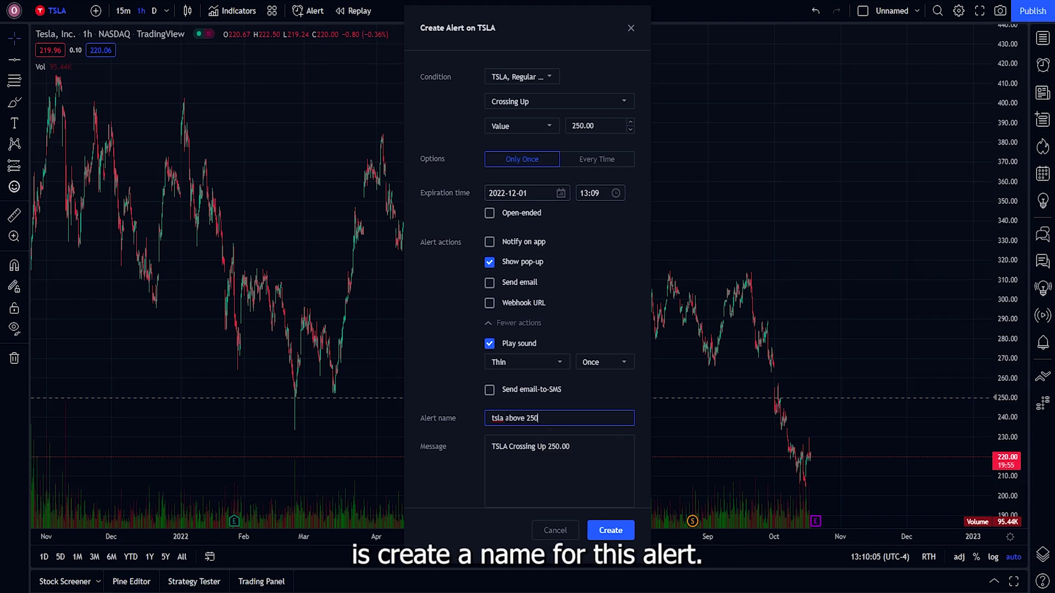
left_click(610, 457)
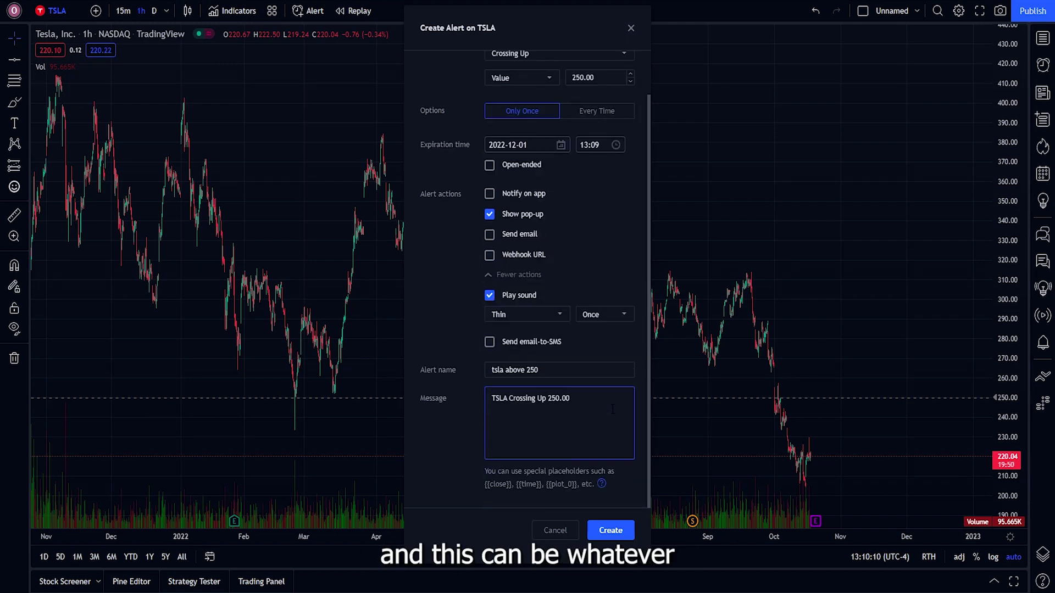
type("L")
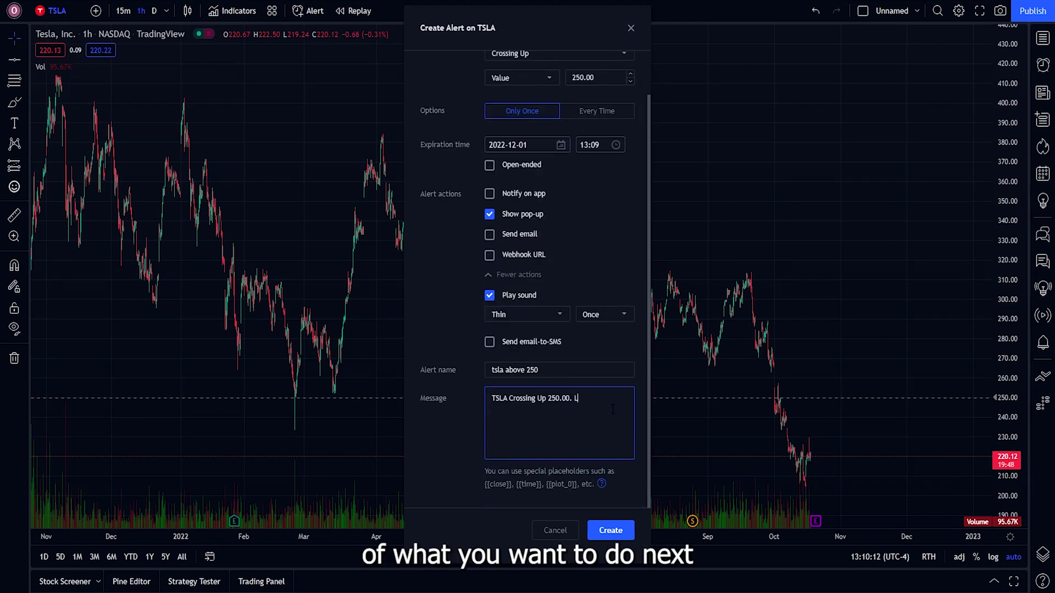
type("ook for a")
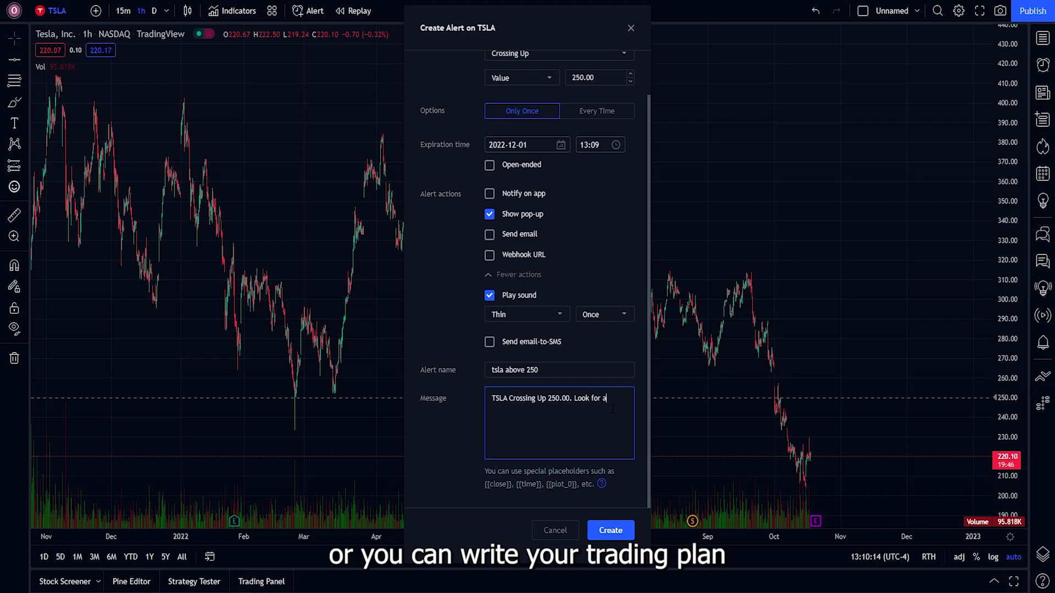
type("n entry")
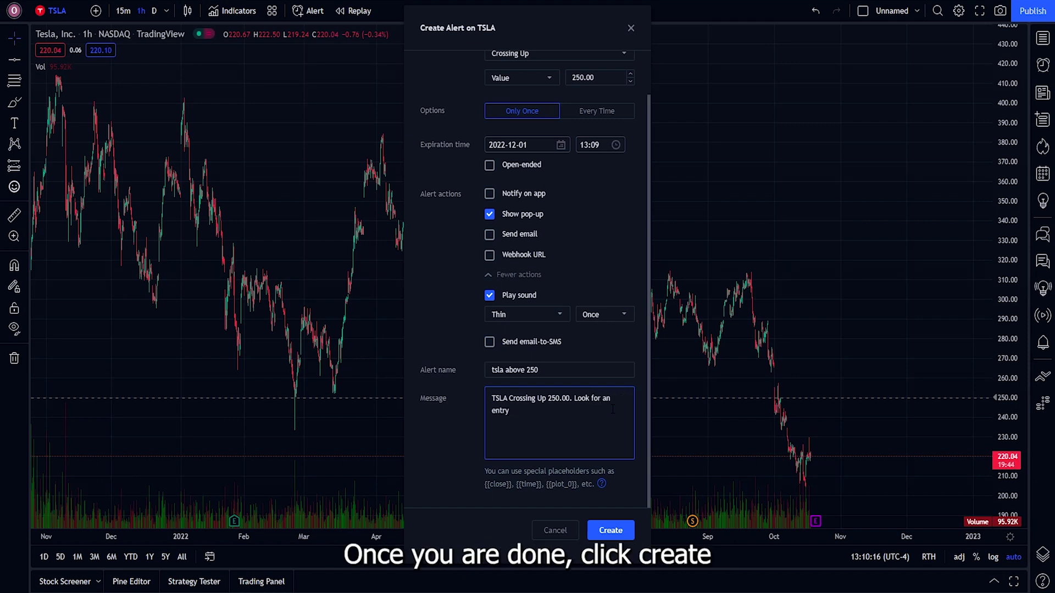
type(".")
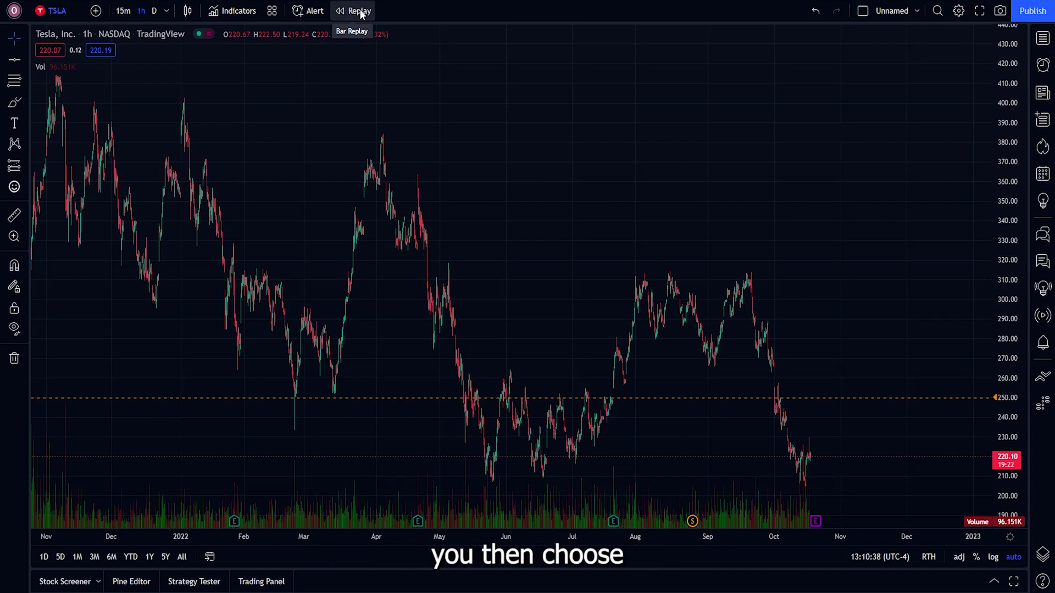
Replay the TSLA chart from the 4 April 2022 bar, rescaling the price axis and playing forward
left_click(360, 12)
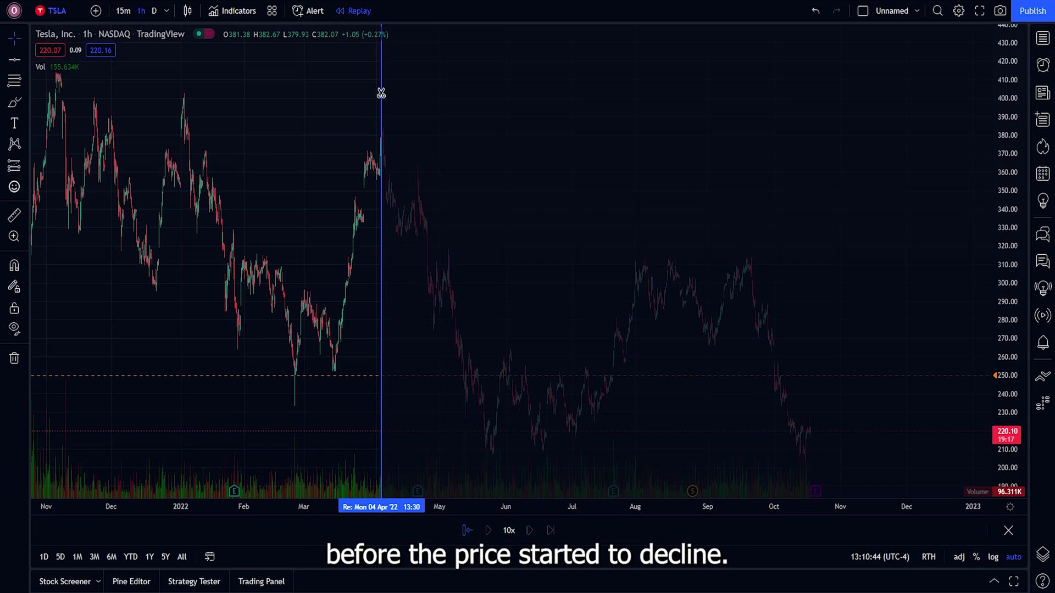
left_click(381, 93)
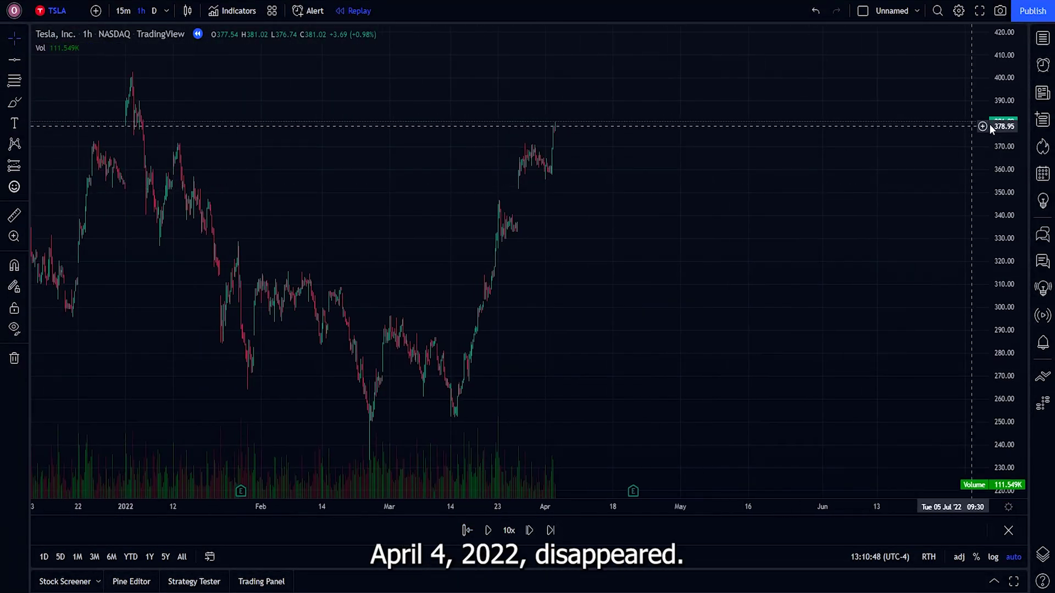
left_click_drag(1016, 104, 1016, 144)
scroll(686, 139, "up", 2)
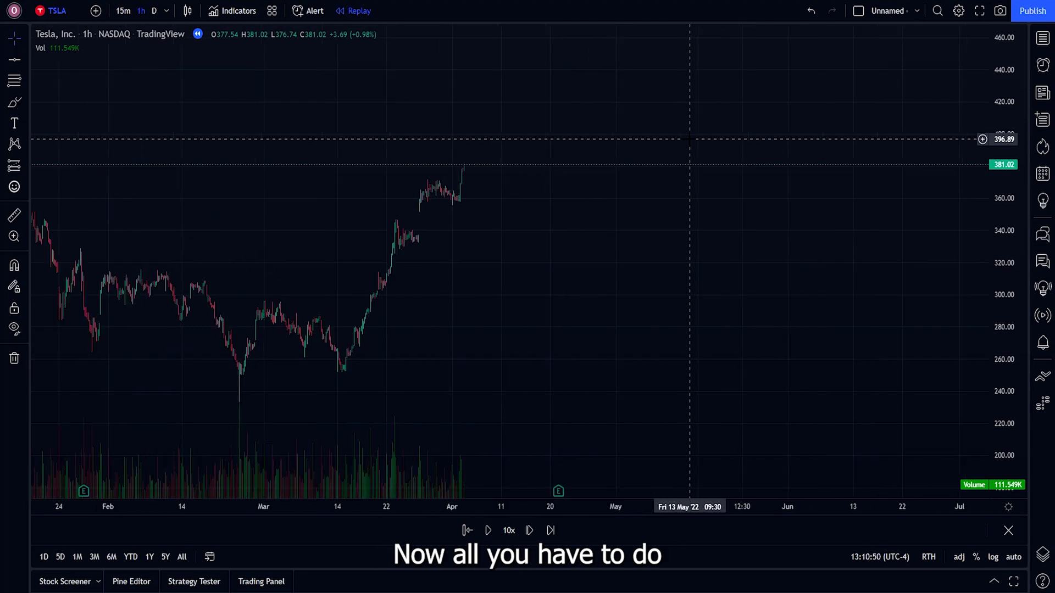
left_click(488, 531)
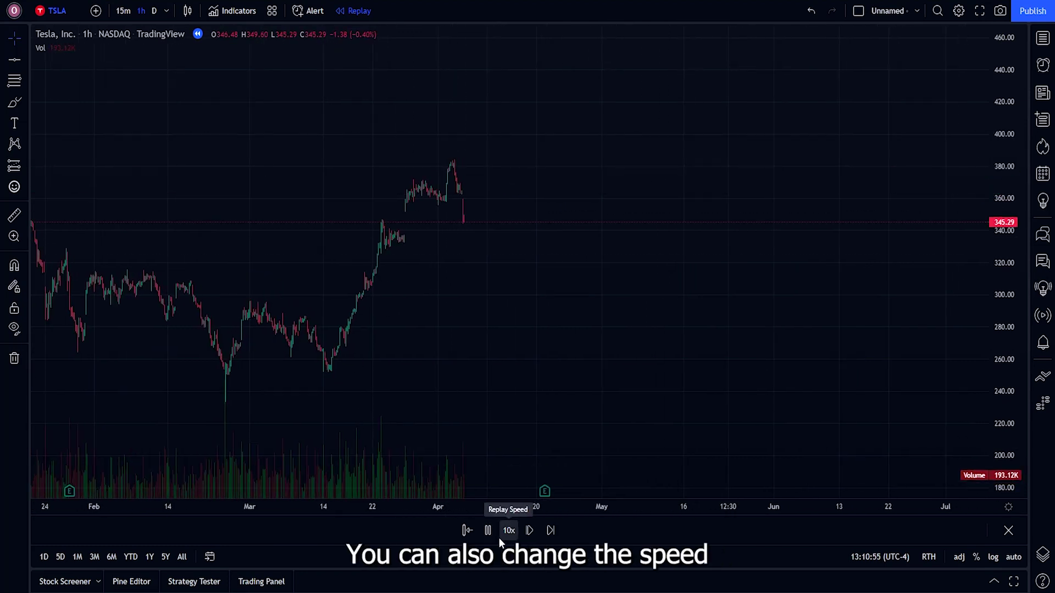
left_click(508, 530)
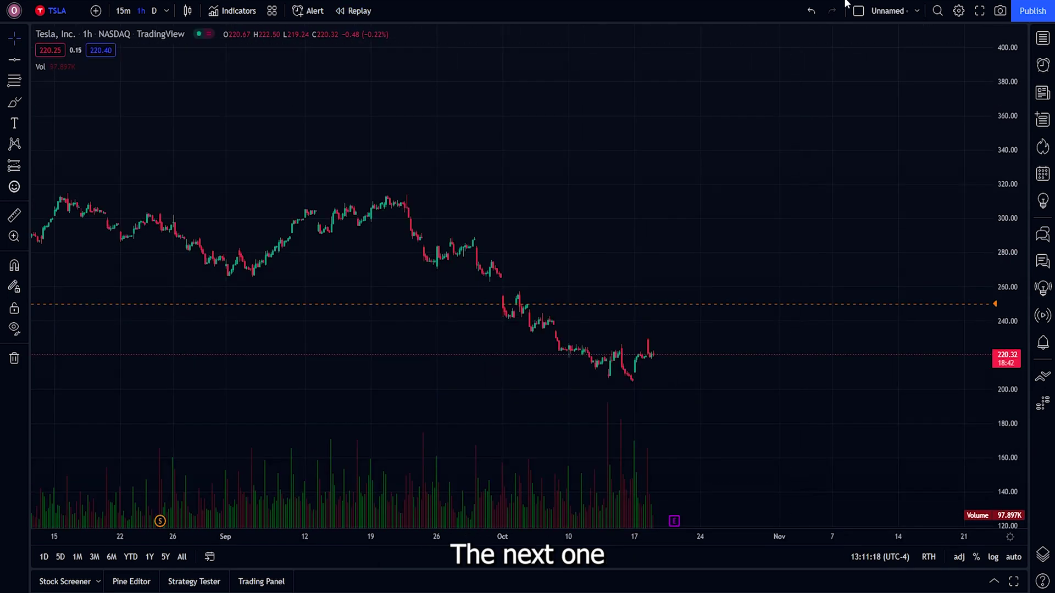
left_click(811, 11)
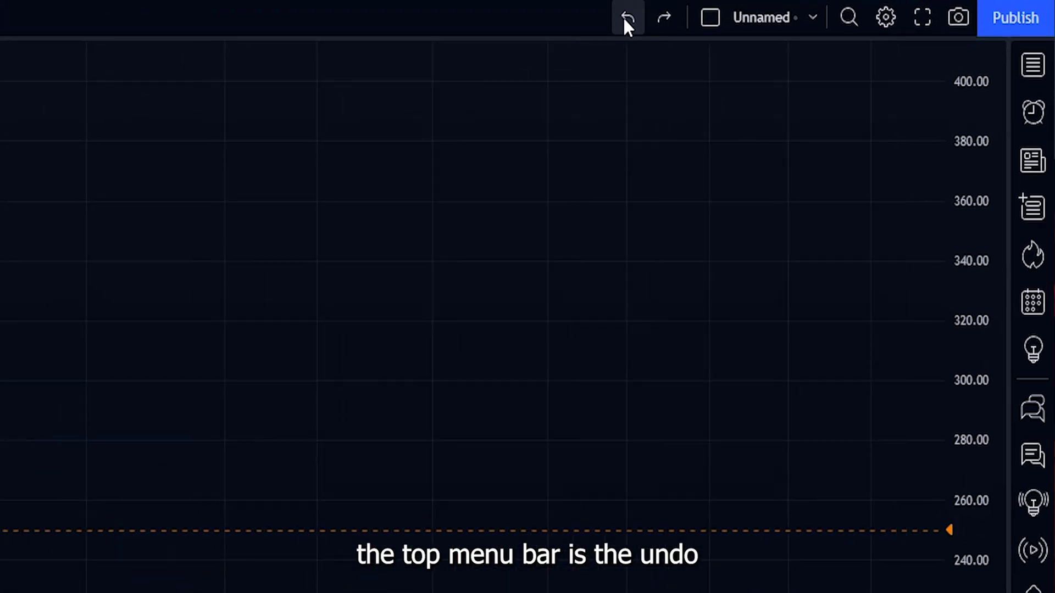
left_click(676, 17)
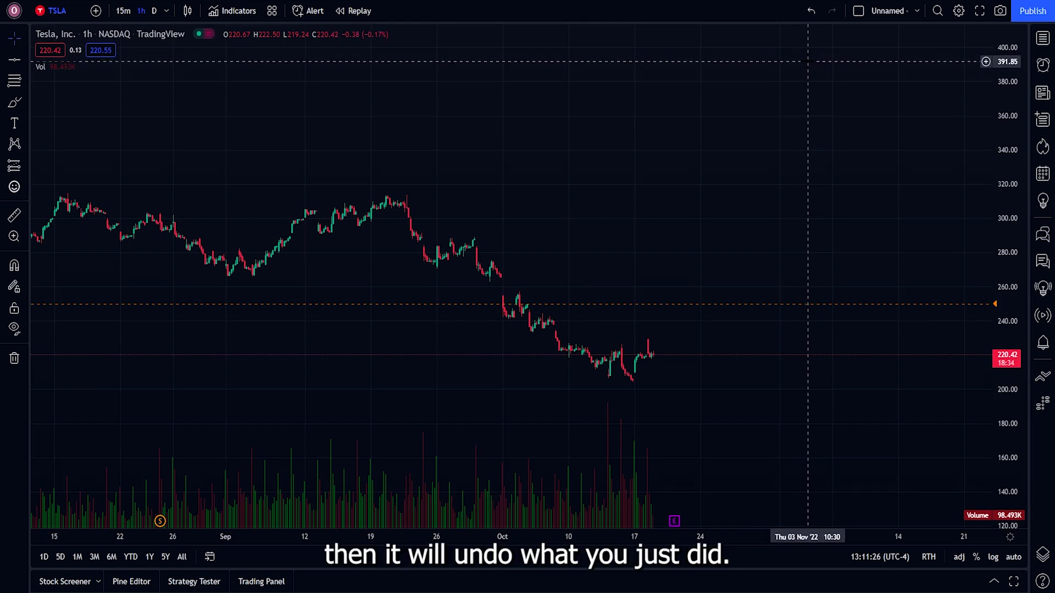
Split into a two-chart layout, loading SPY then TSLA daily in the right pane
left_click(858, 11)
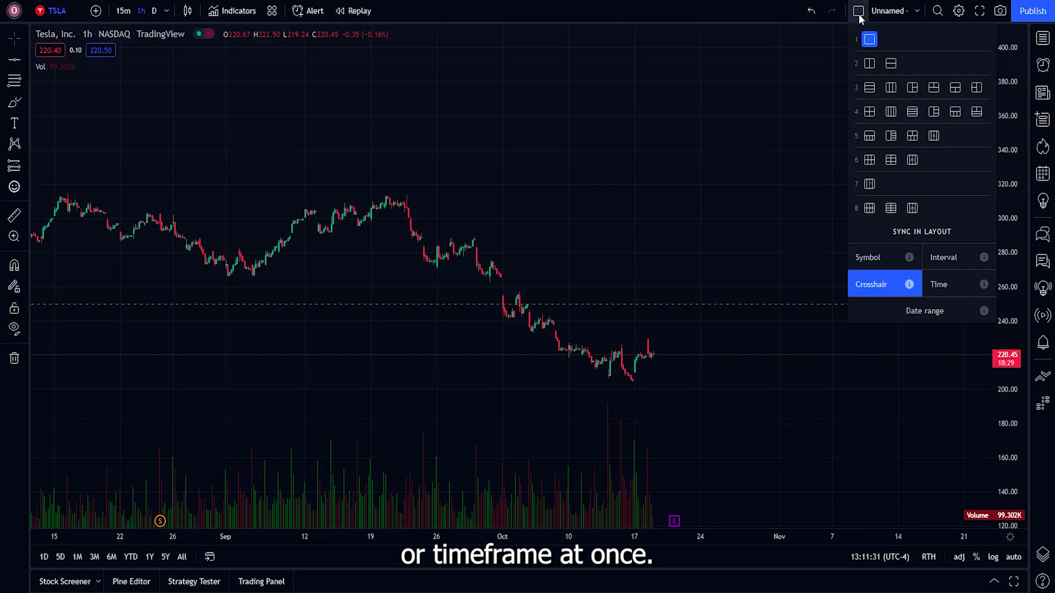
left_click(870, 63)
left_click(552, 35)
type("SPY")
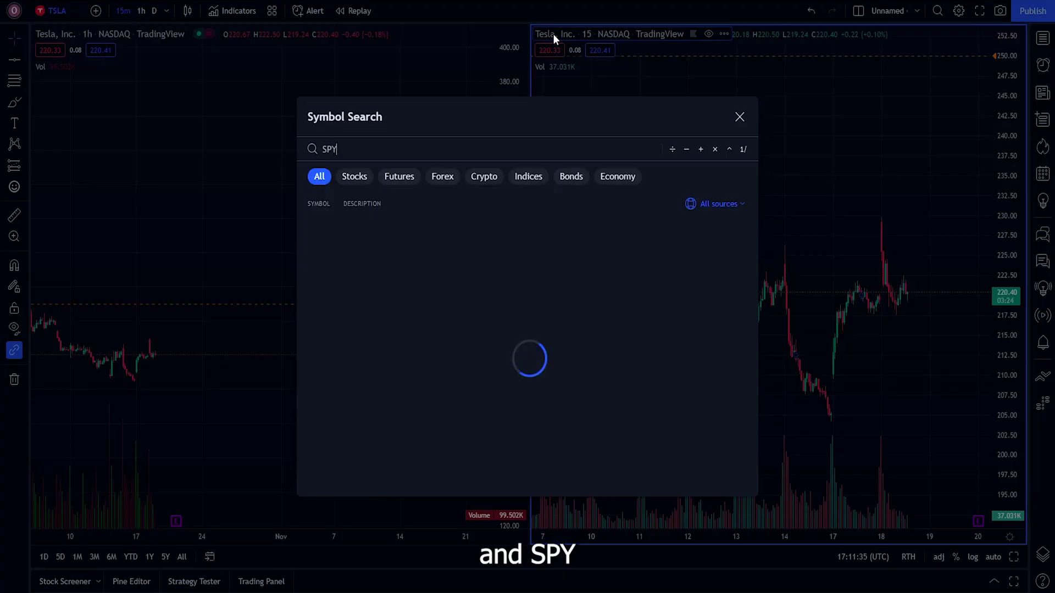
key("Return")
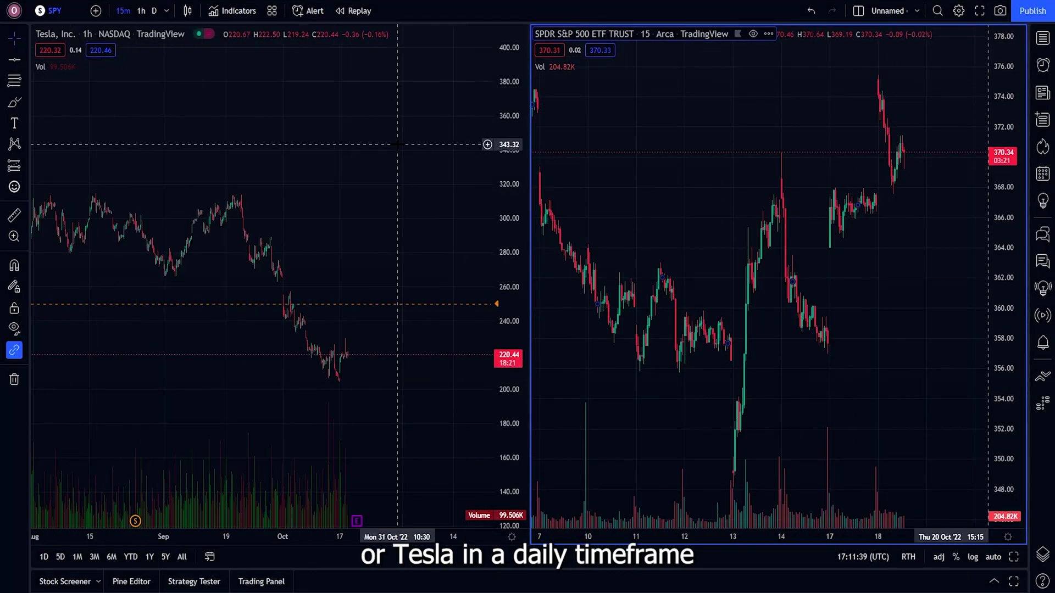
left_click(568, 35)
type("TSLA")
key("Return")
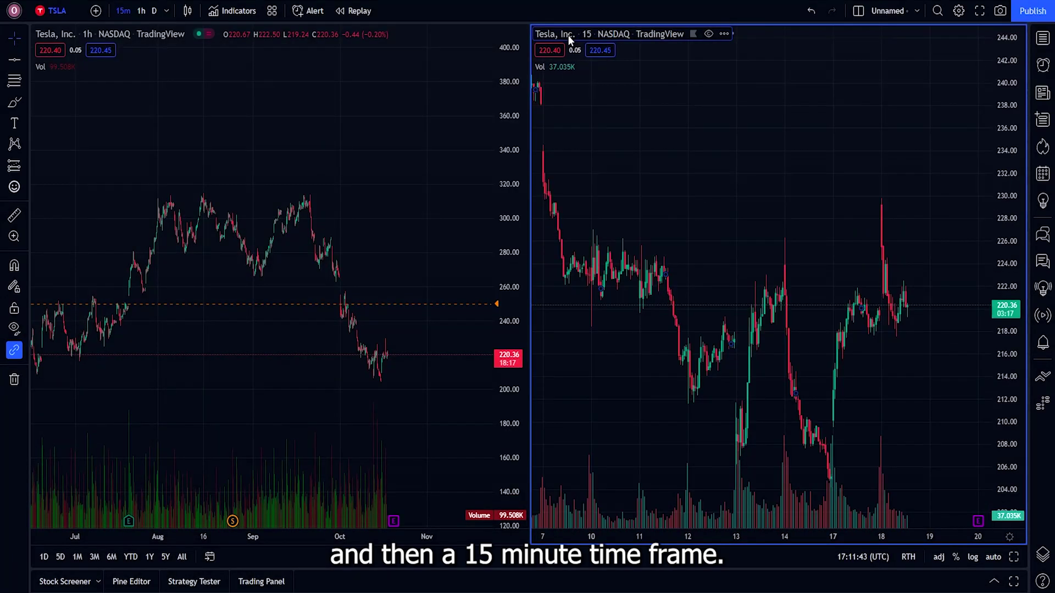
left_click(154, 11)
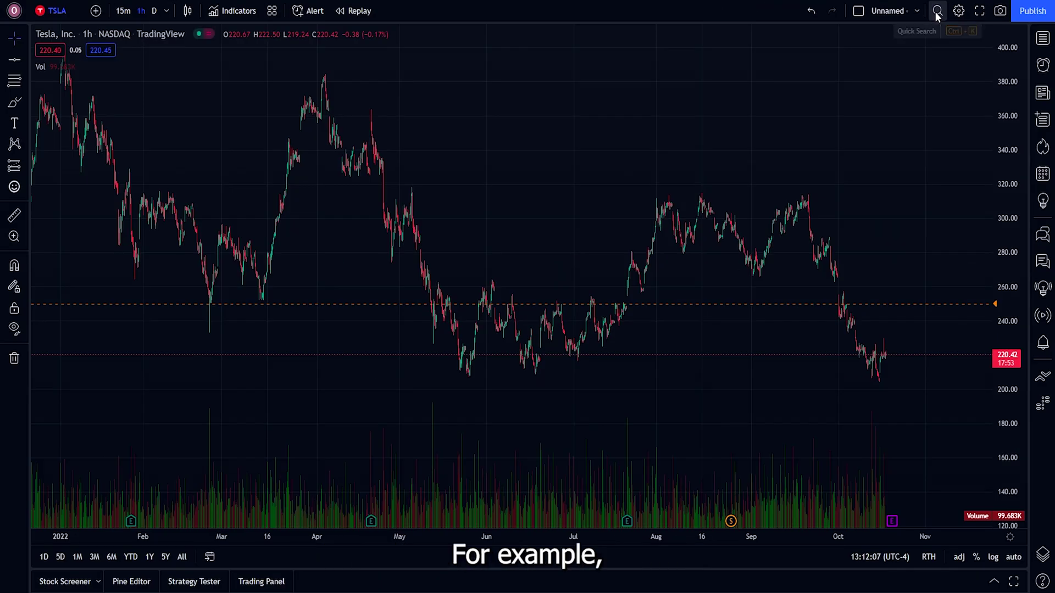
Place a horizontal line at about 314.75 using the Horizontal Line tool
left_click(937, 12)
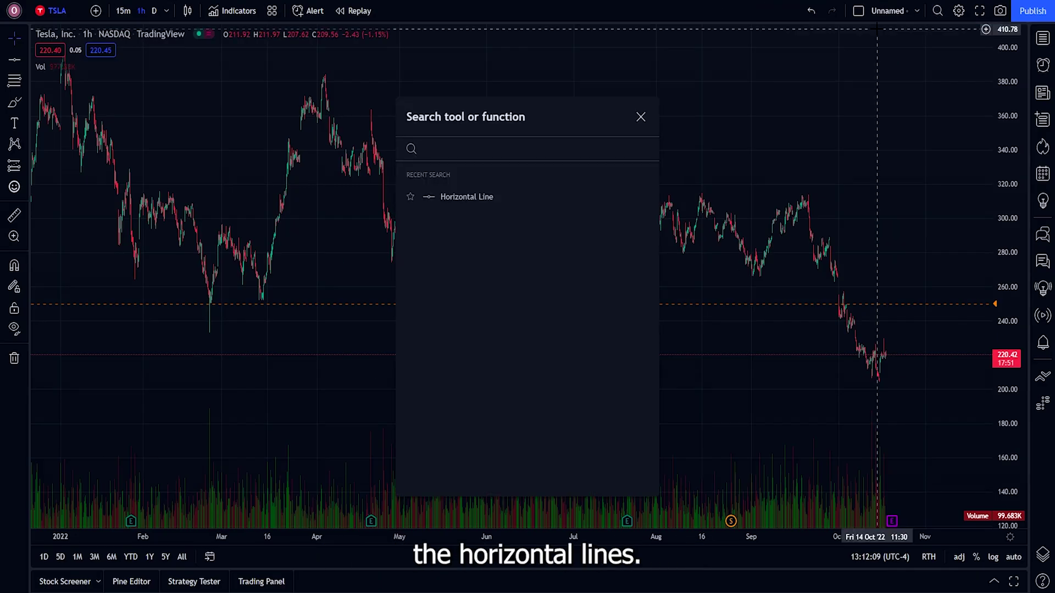
type("ho")
left_click(474, 196)
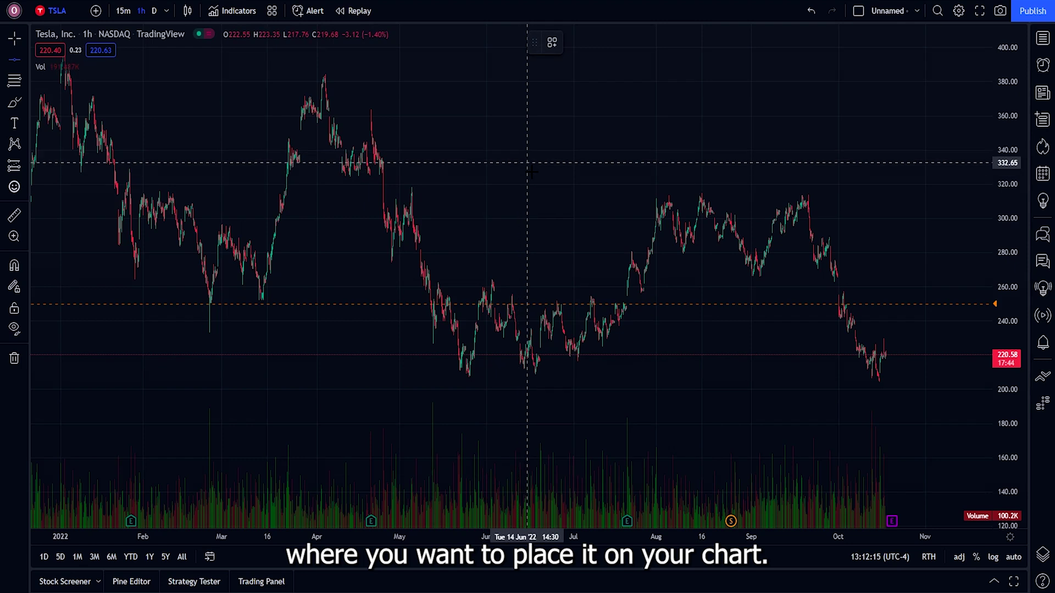
left_click(560, 194)
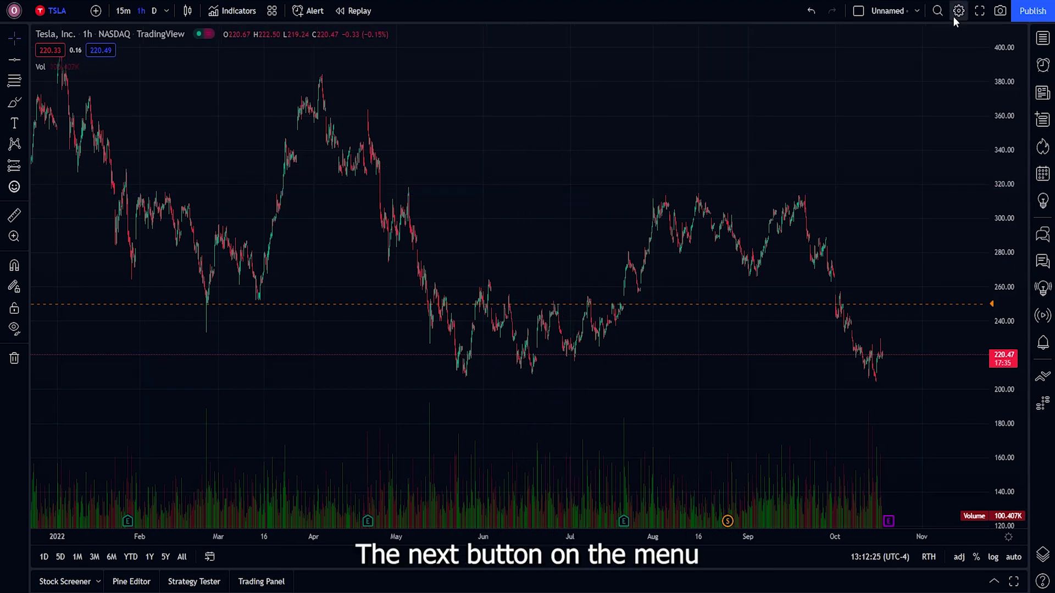
In chart settings, make the candle bodies bright green and red
left_click(955, 14)
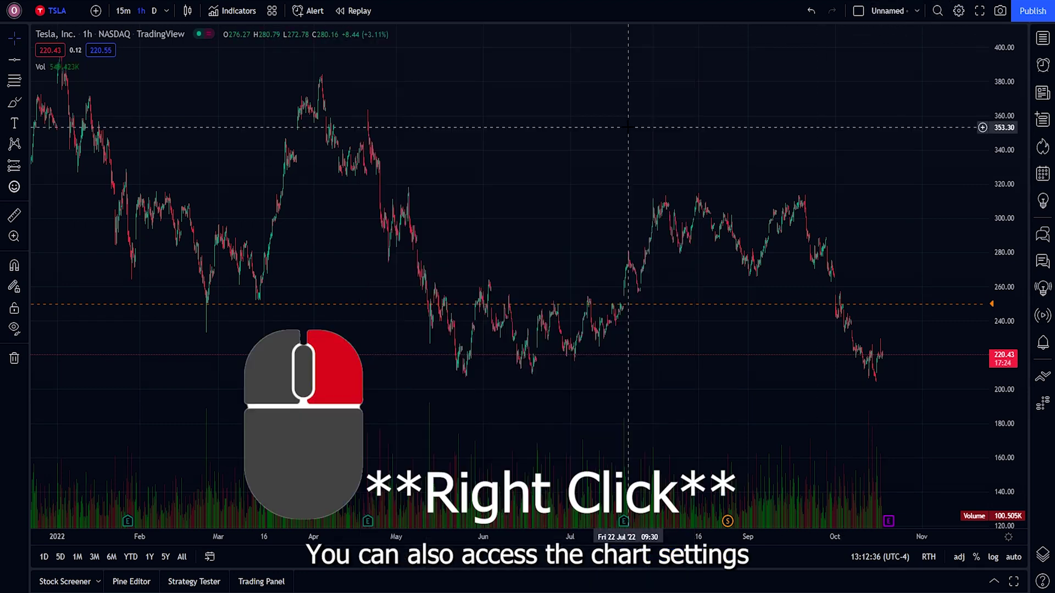
right_click(626, 132)
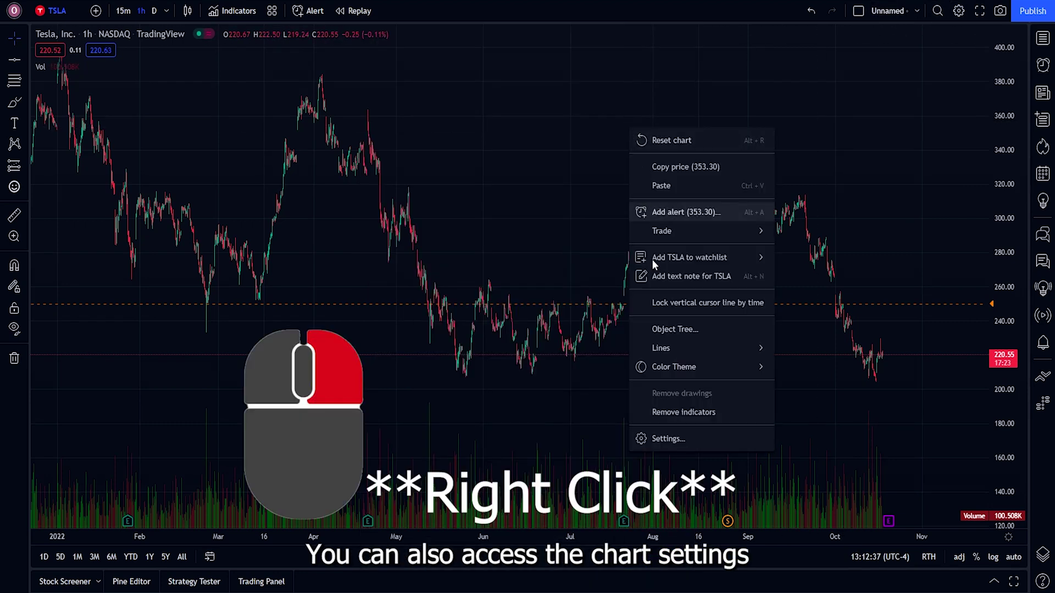
left_click(667, 437)
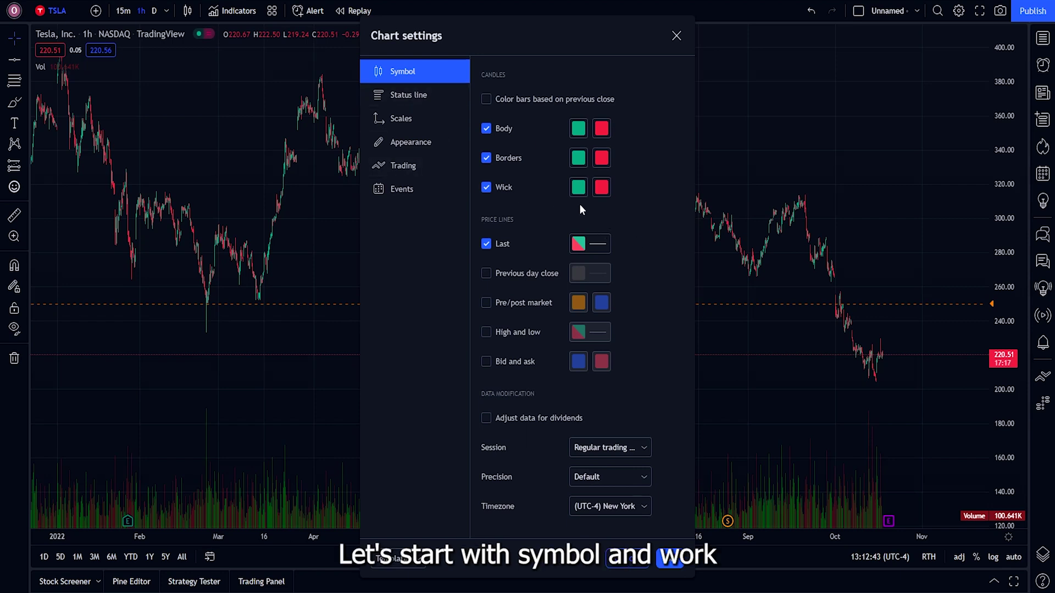
left_click(578, 128)
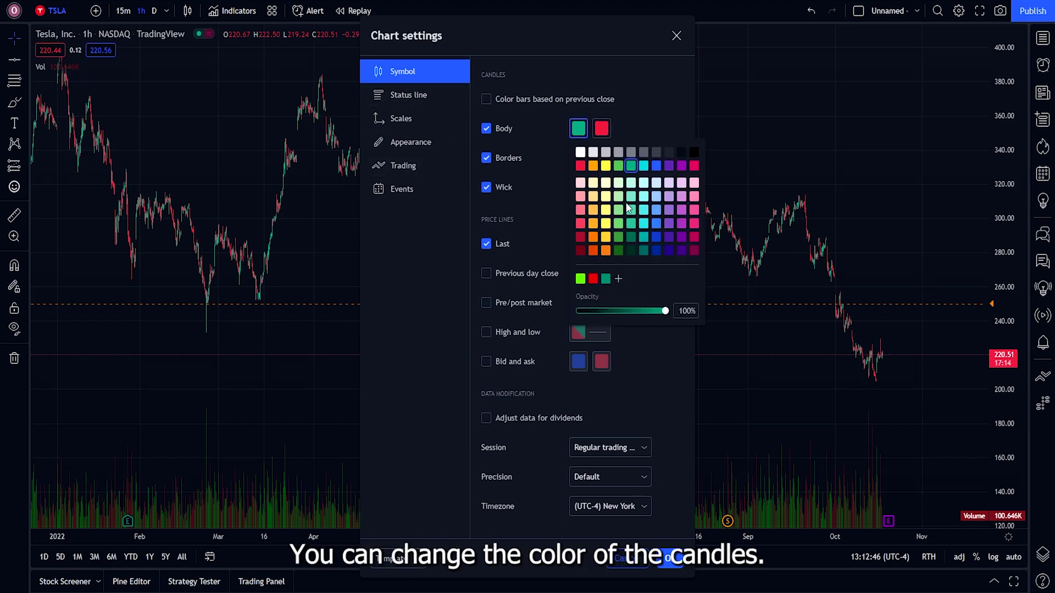
left_click(645, 120)
left_click(601, 128)
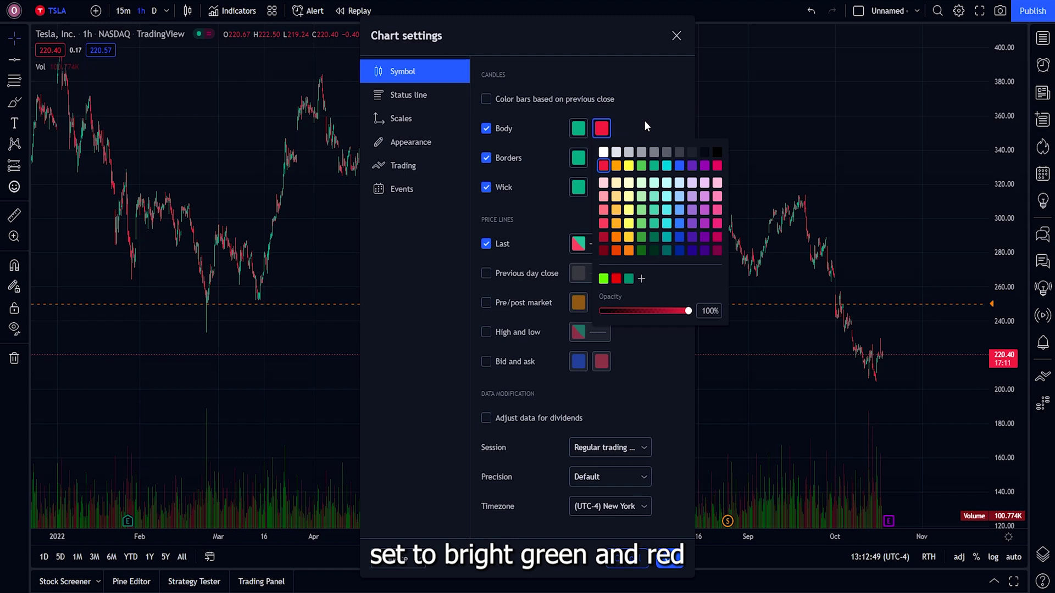
left_click(578, 128)
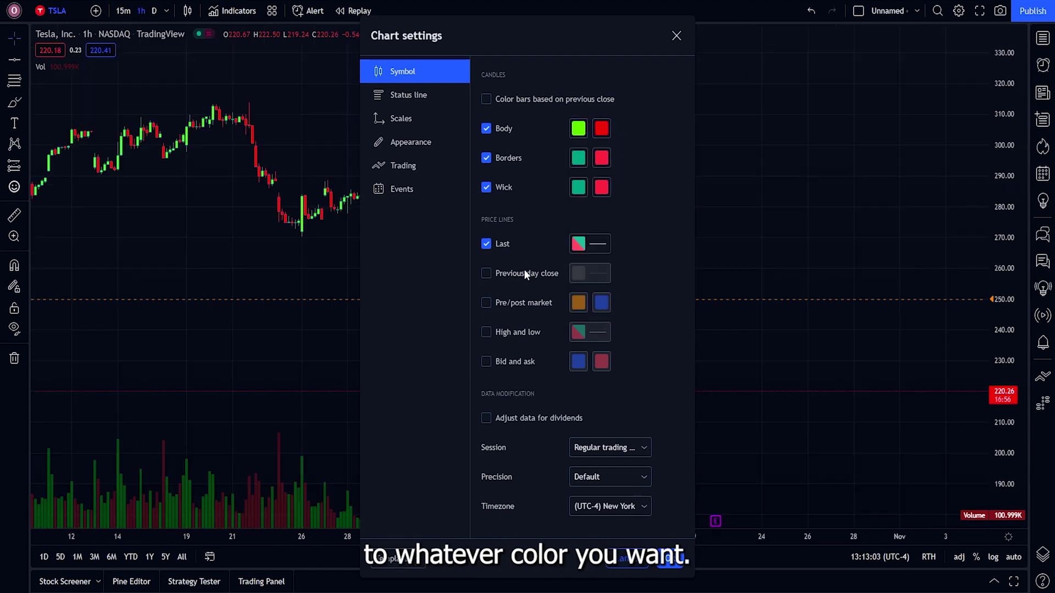
Turn on high/low and bid/ask price lines and add Bid and Ask price-scale labels
left_click(486, 333)
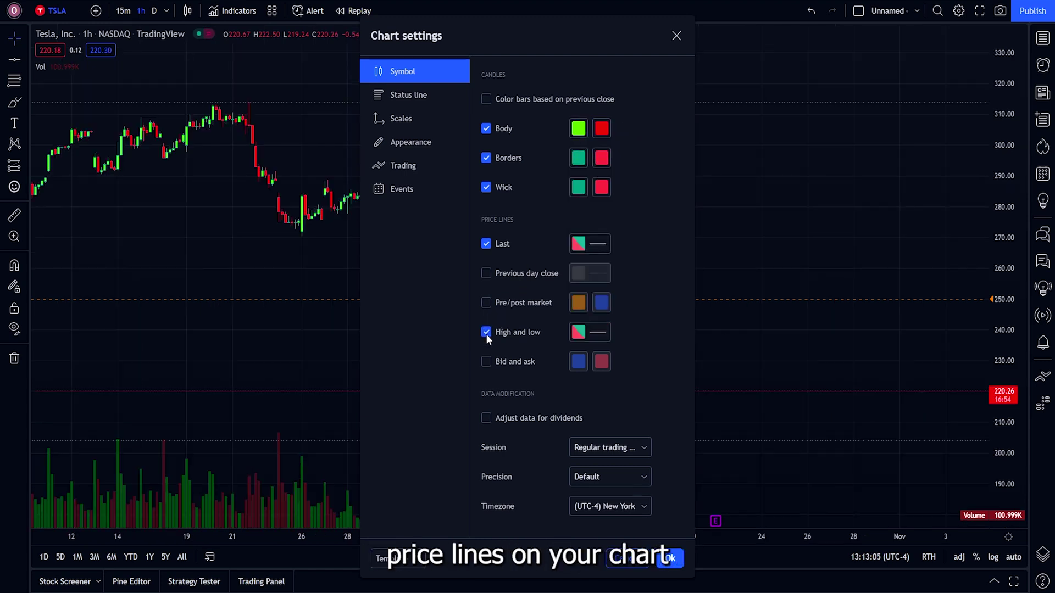
left_click(486, 333)
left_click(486, 362)
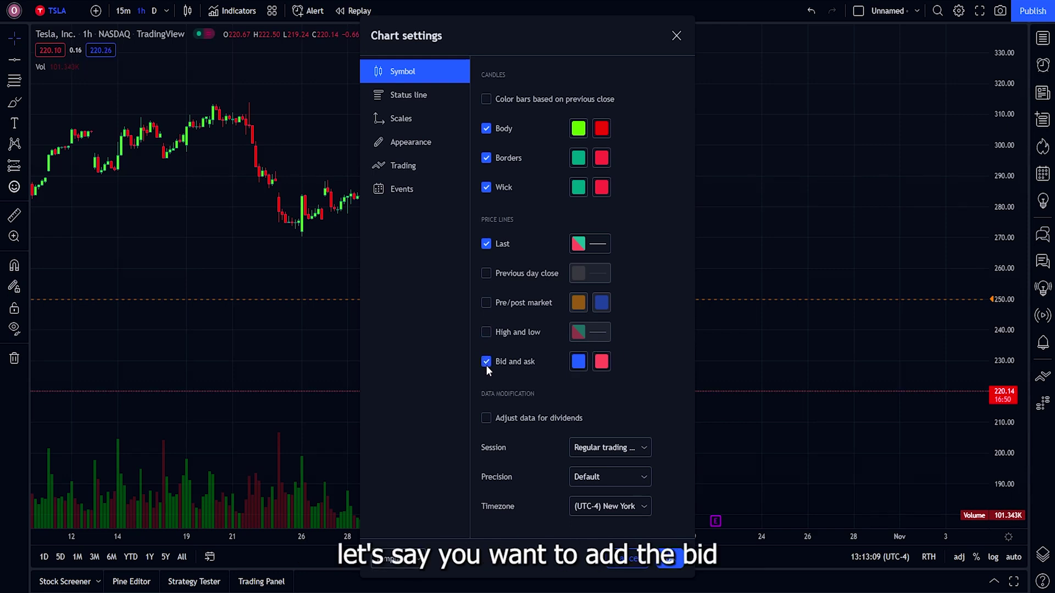
left_click(488, 307)
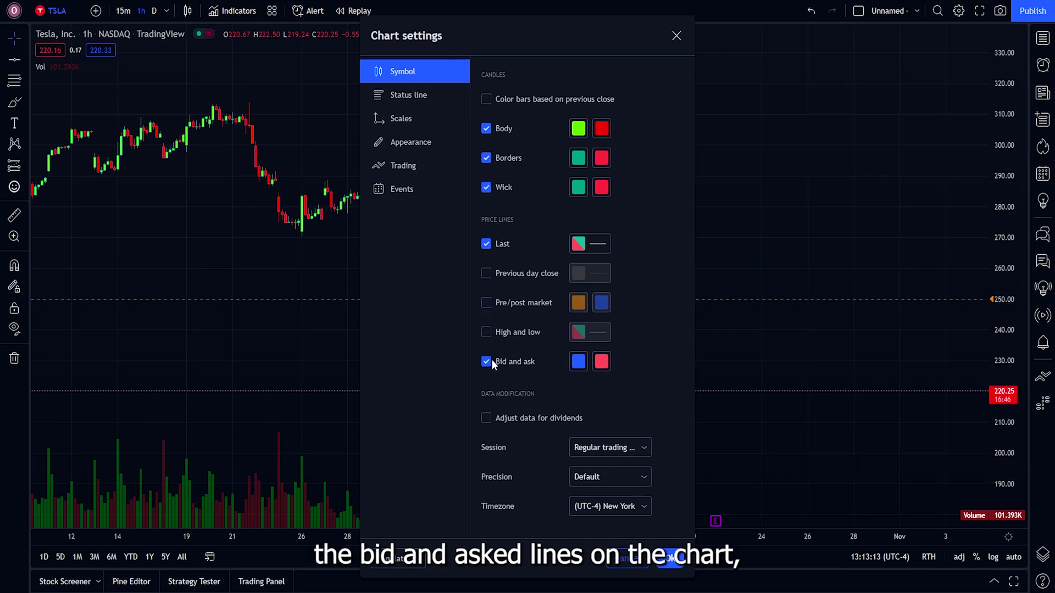
left_click(487, 334)
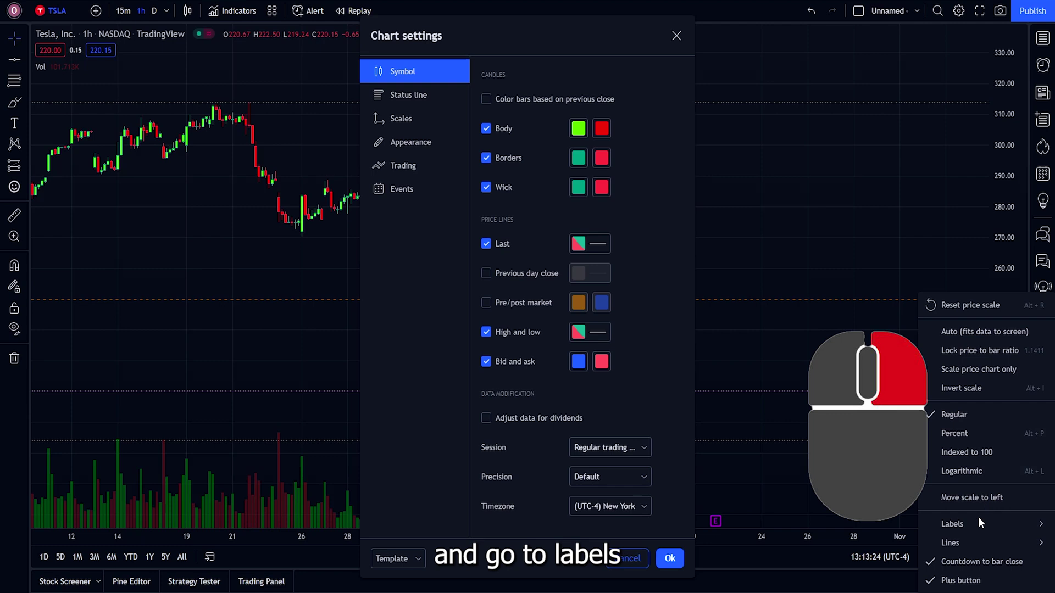
mouse_move(971, 523)
left_click(867, 526)
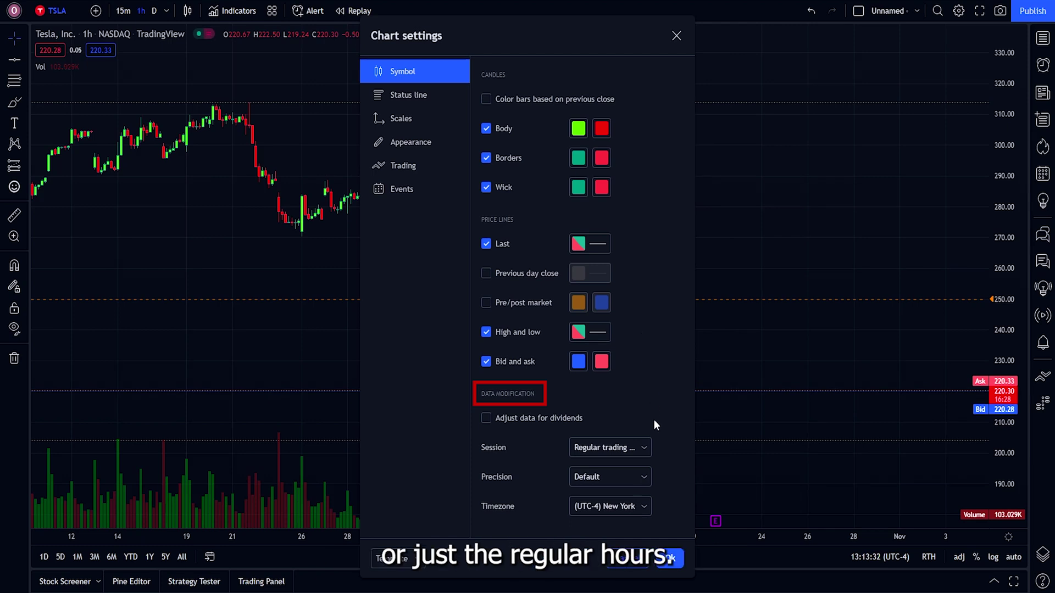
Switch to extended trading hours with teal pre/post-market shading at about 34% opacity
left_click(635, 445)
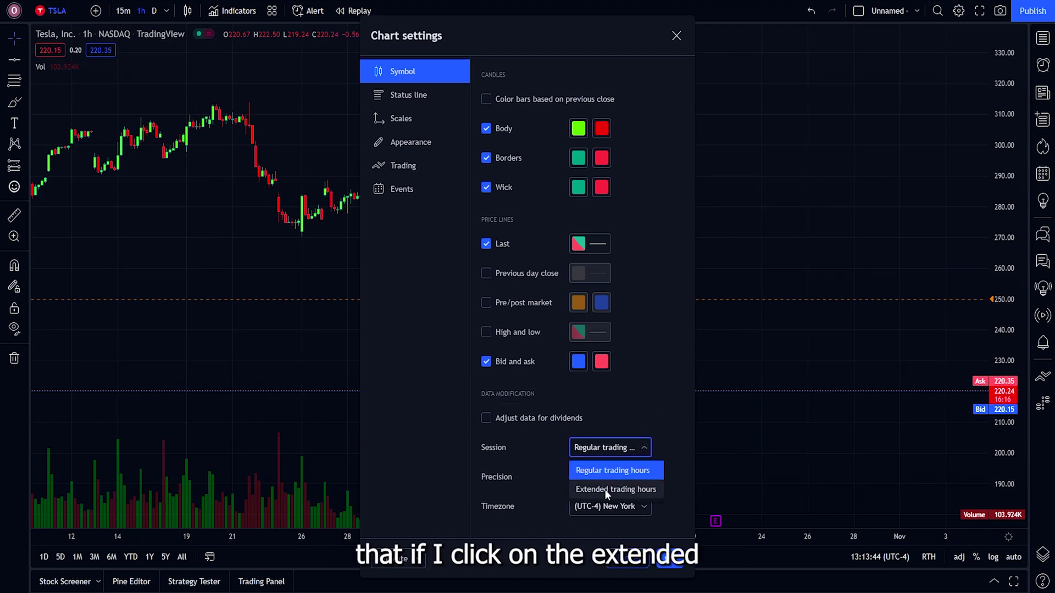
left_click(605, 489)
left_click(718, 445)
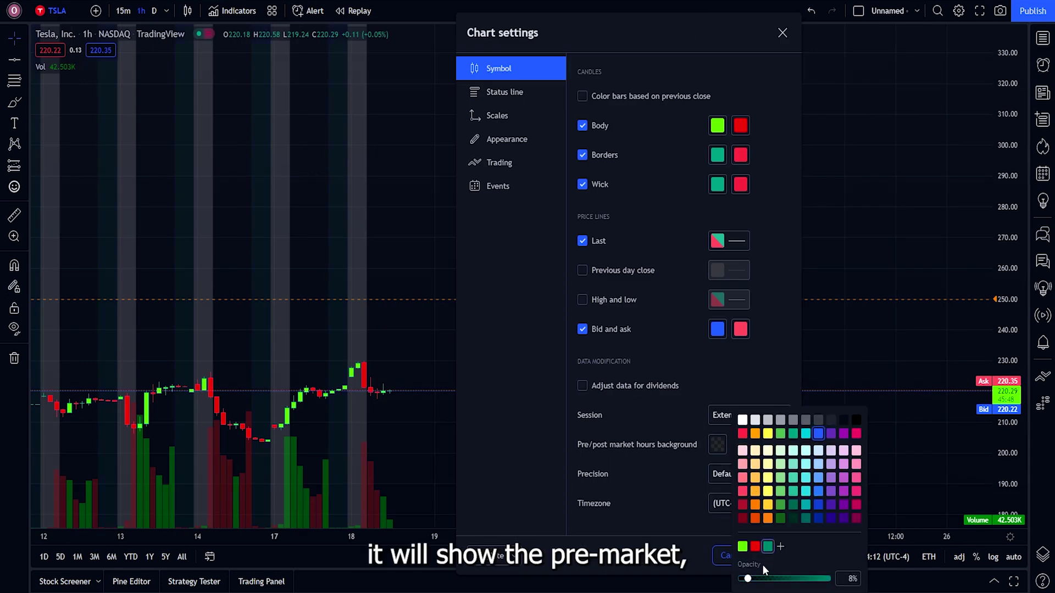
left_click_drag(748, 578, 770, 579)
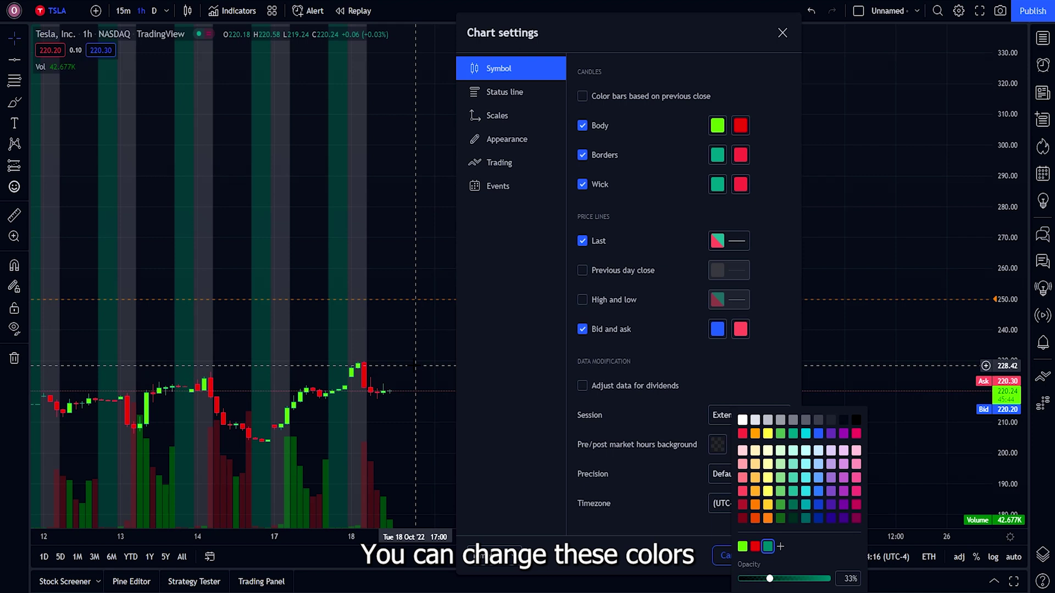
left_click(415, 365)
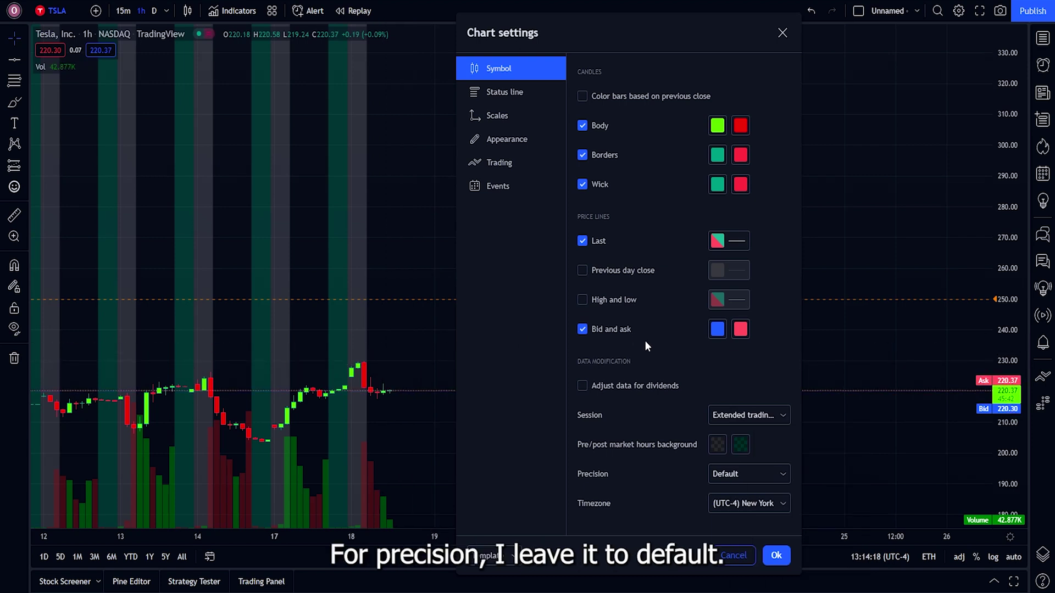
Try whole-number and one-decimal precision, then restore Default precision and keep the New York time zone
left_click(752, 474)
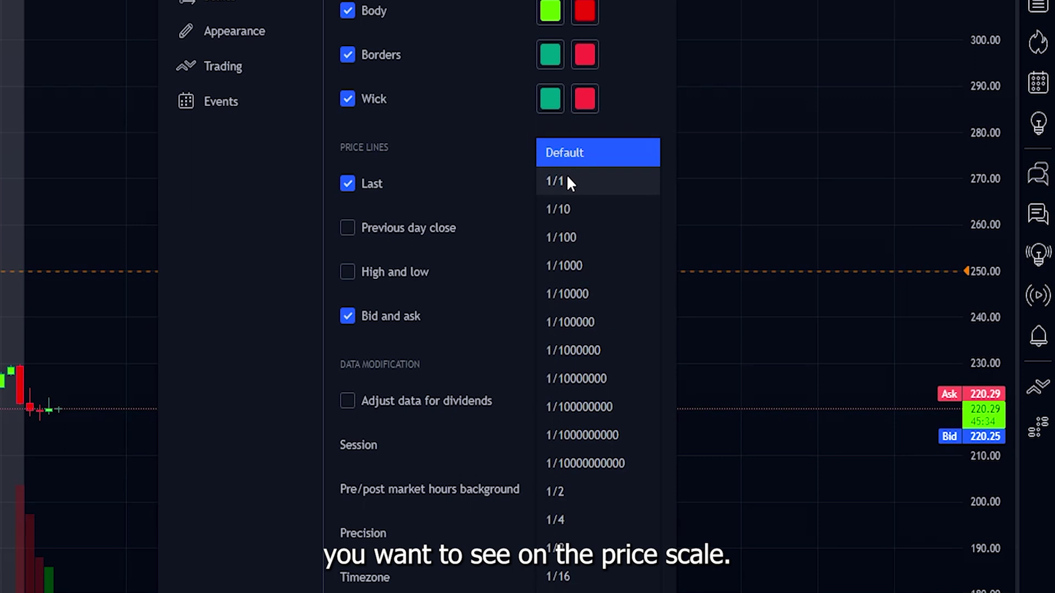
left_click(568, 179)
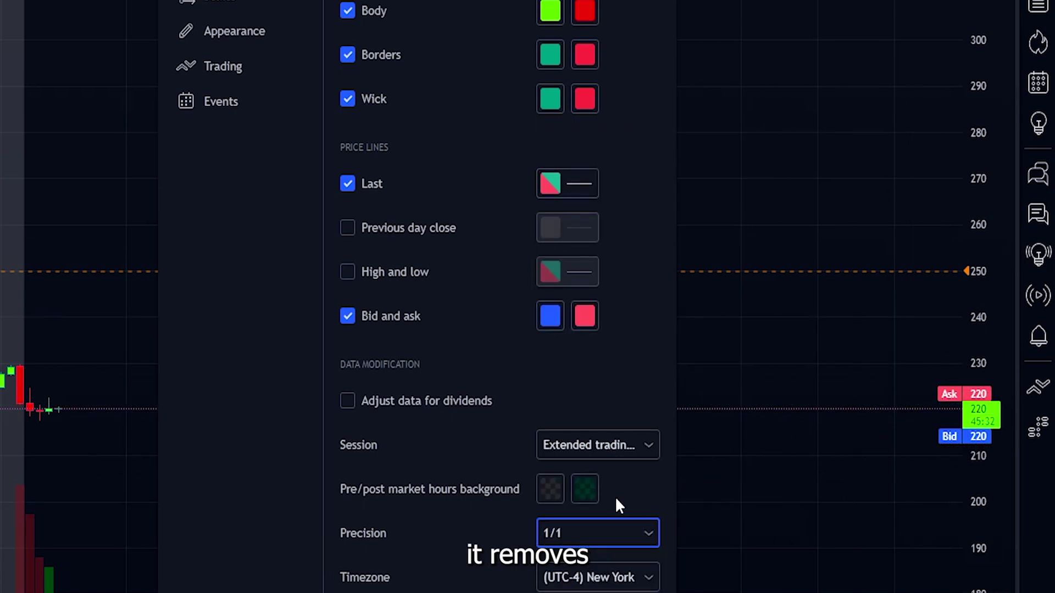
left_click(589, 532)
left_click(586, 213)
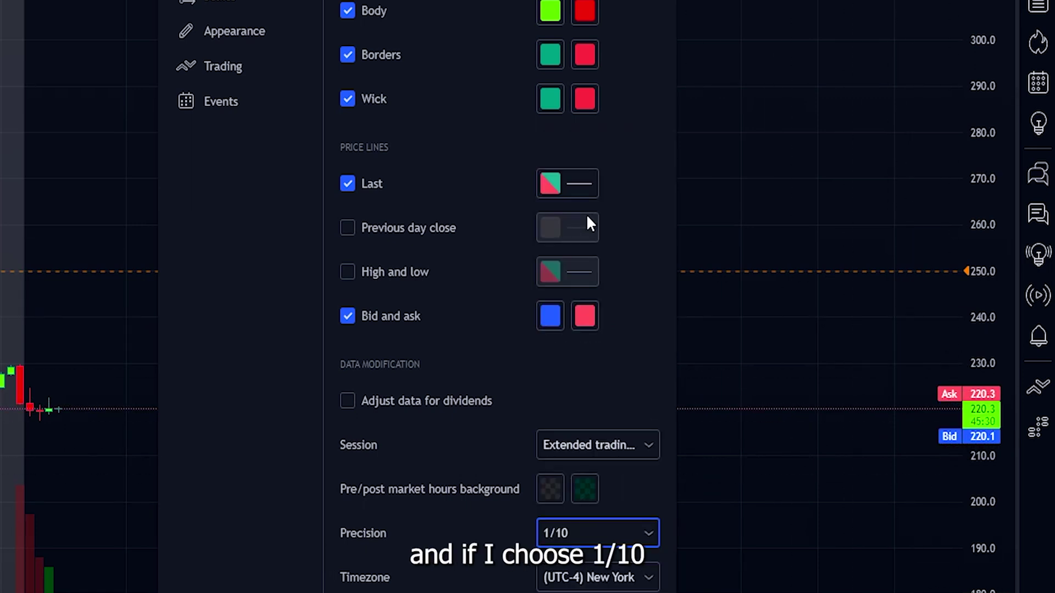
left_click(603, 544)
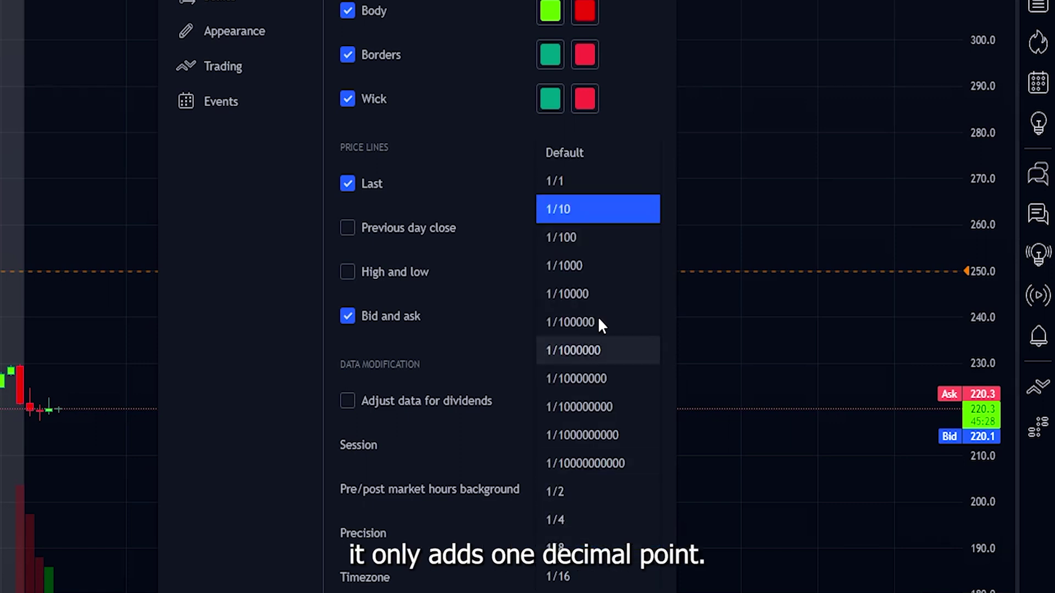
left_click(586, 154)
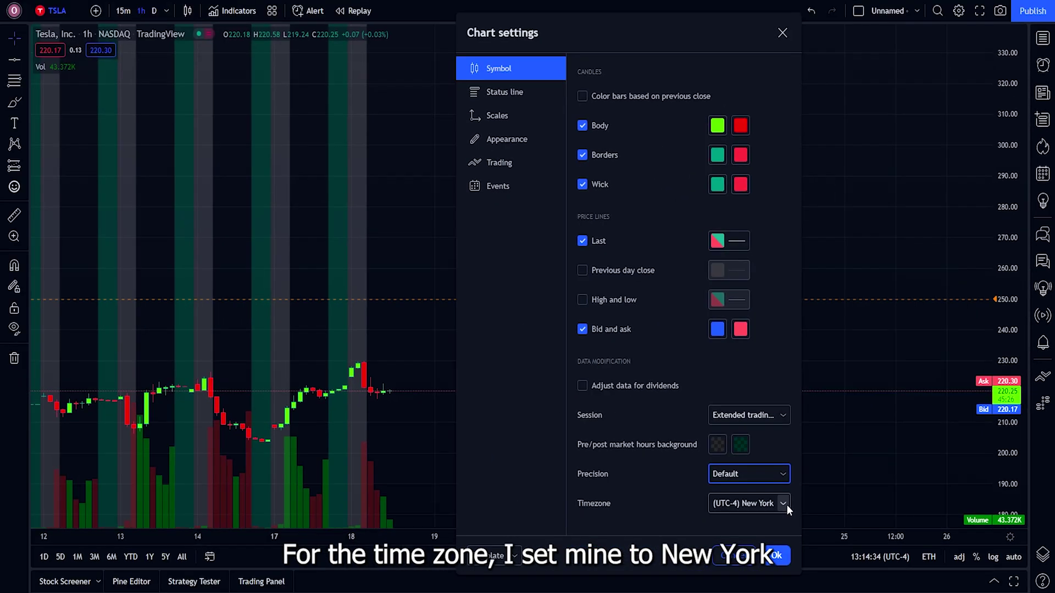
left_click(785, 506)
left_click(780, 277)
left_click(516, 92)
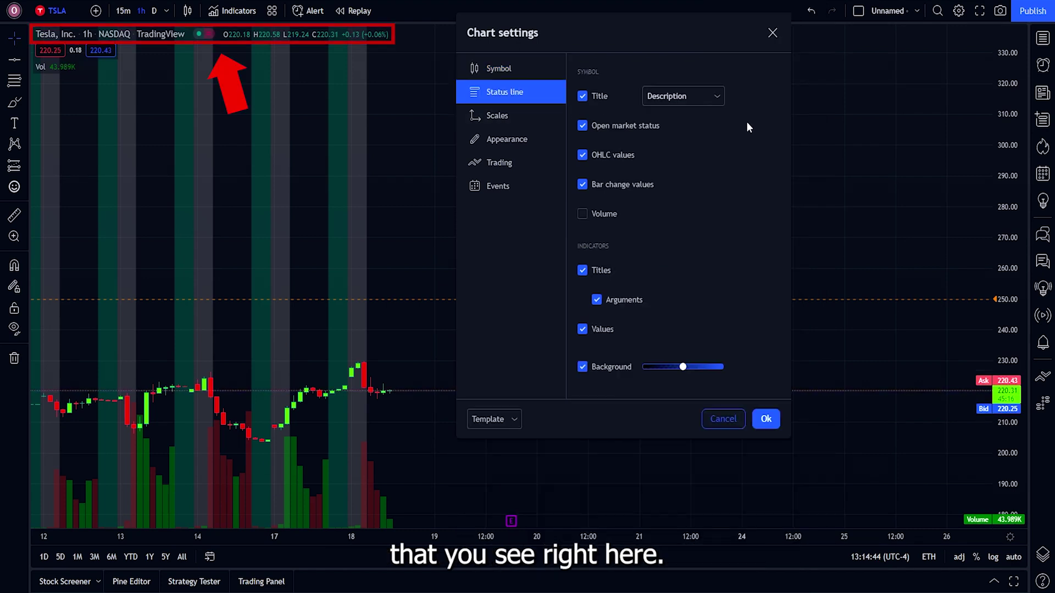
Keep the status line title and show the TSLA symbol name on the price scale
left_click(583, 96)
left_click(583, 96)
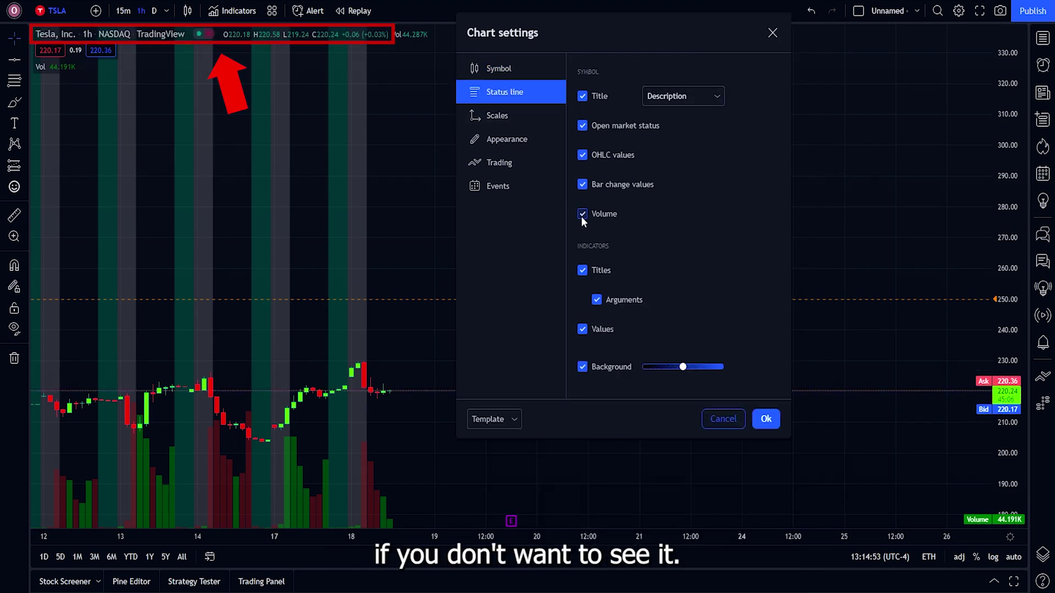
left_click(495, 115)
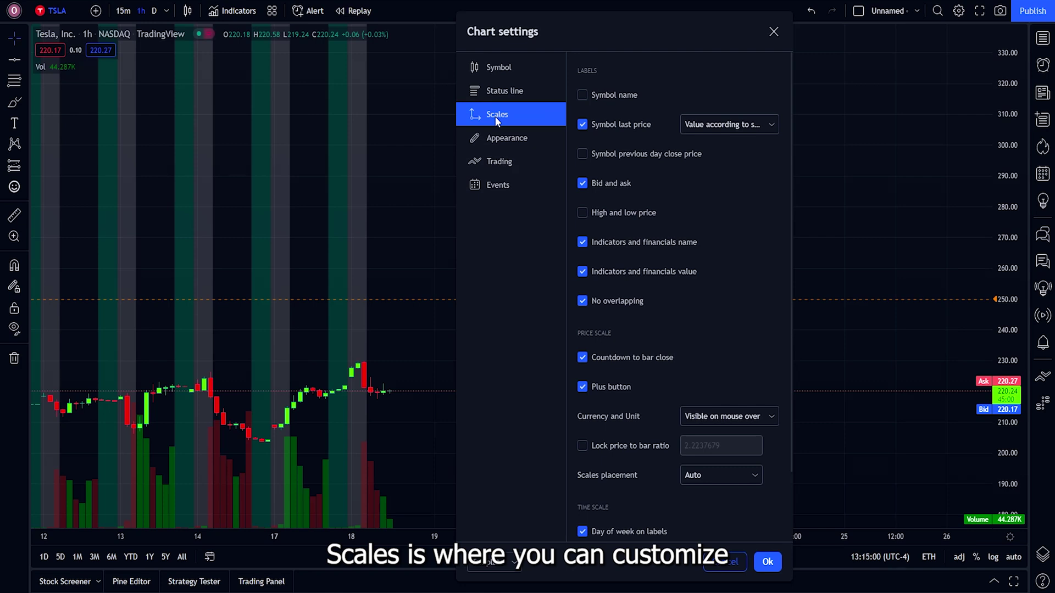
left_click(592, 94)
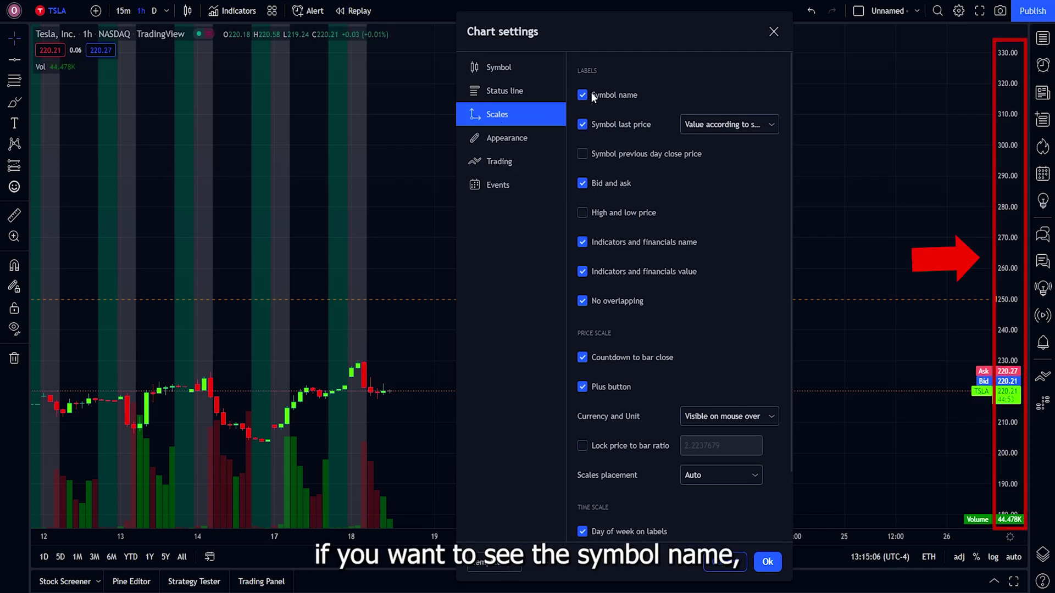
Toggle the Bid and Ask labels and countdown to bar close, leaving both on
left_click(582, 184)
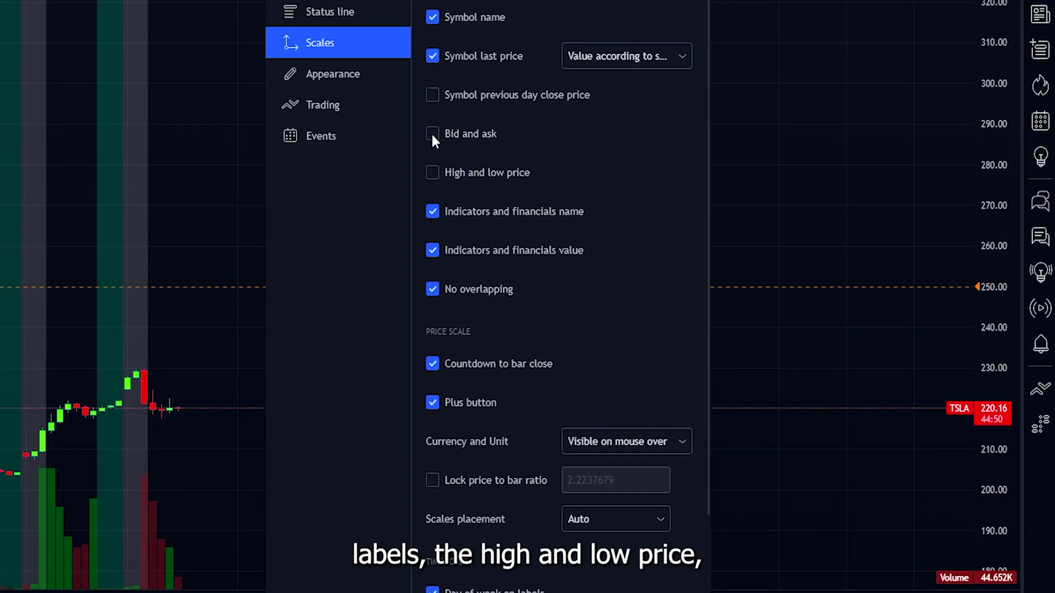
left_click(432, 136)
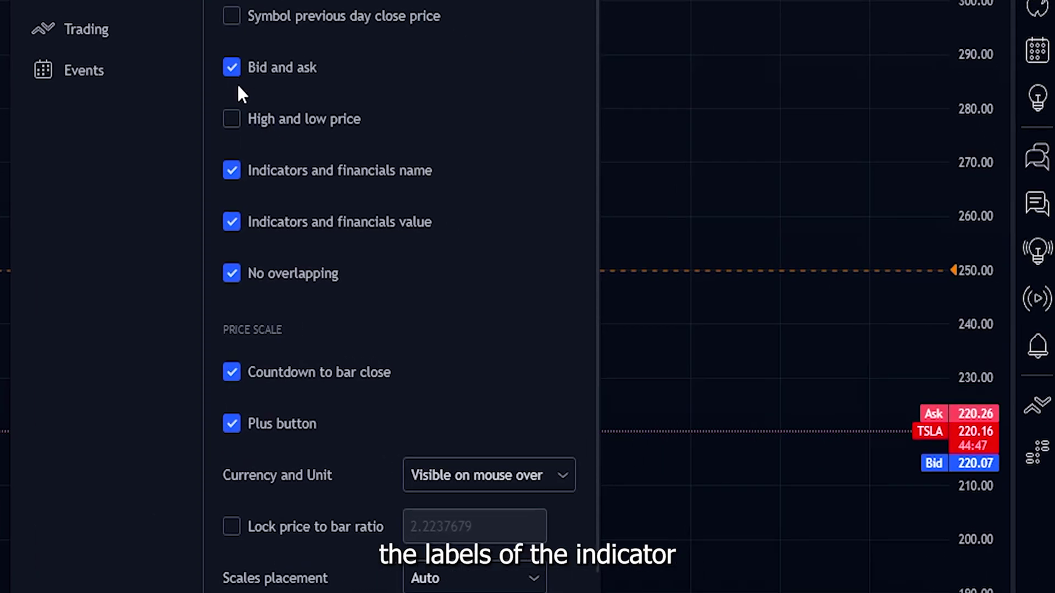
left_click(234, 368)
left_click(235, 371)
left_click(234, 368)
left_click(235, 370)
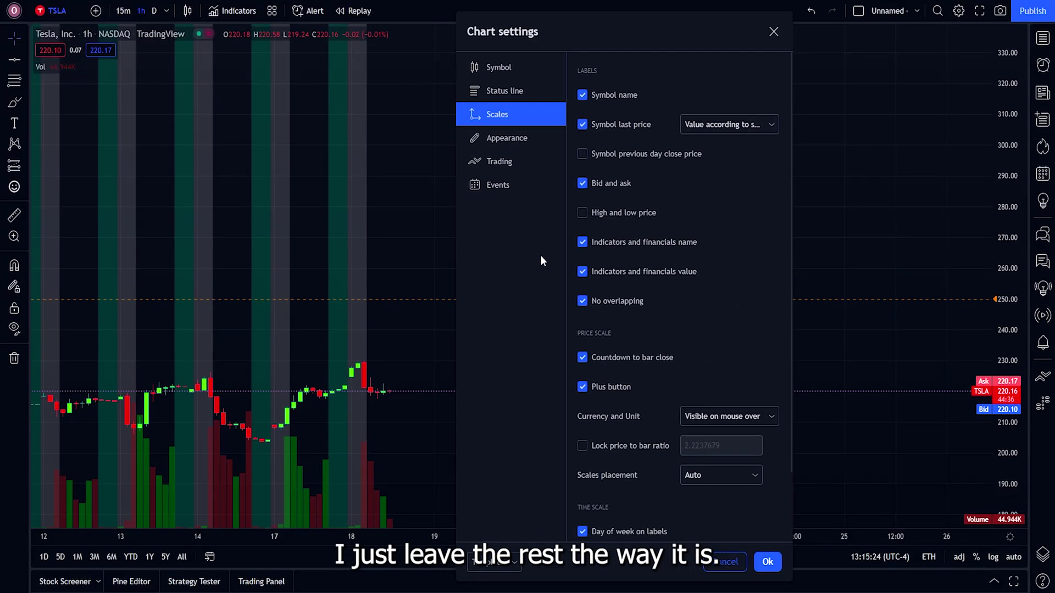
left_click(520, 140)
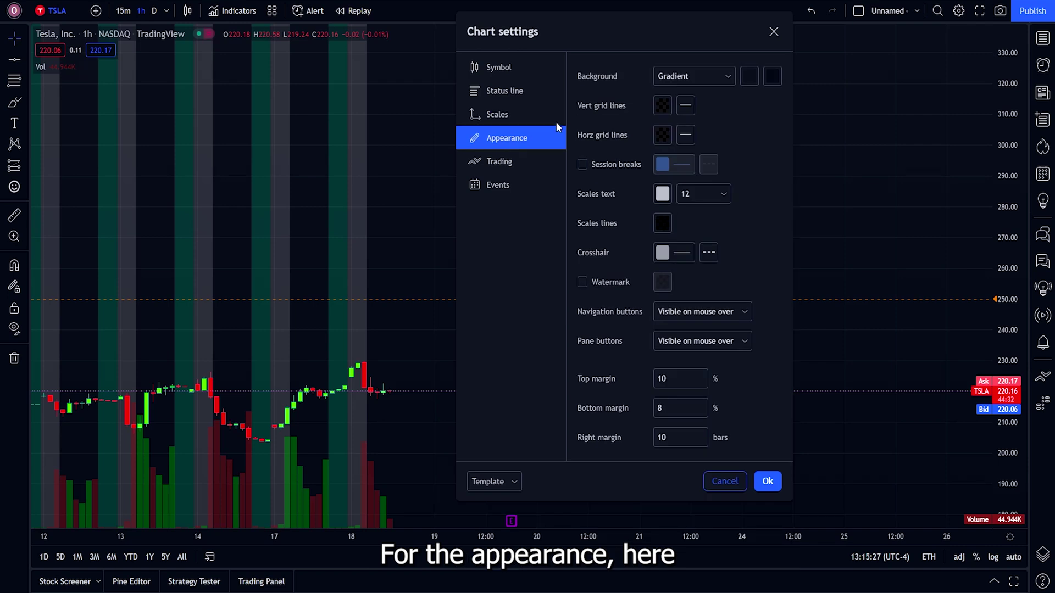
Set the chart background to a dark gray-to-black gradient after briefly trying solid orange
left_click(699, 78)
left_click(702, 98)
left_click(748, 76)
left_click(772, 110)
left_click(693, 75)
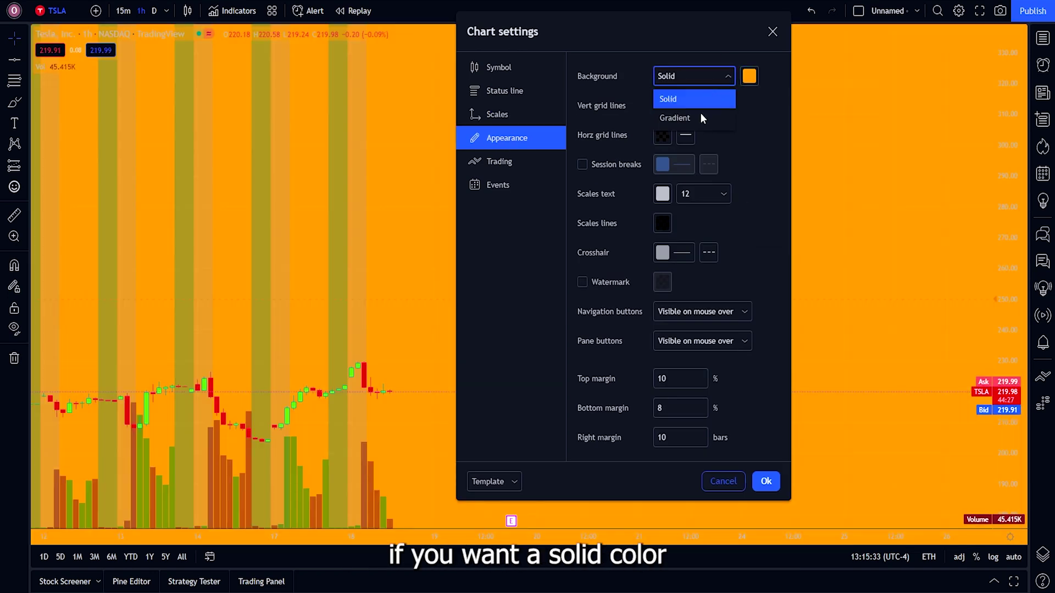
left_click(700, 115)
left_click(749, 75)
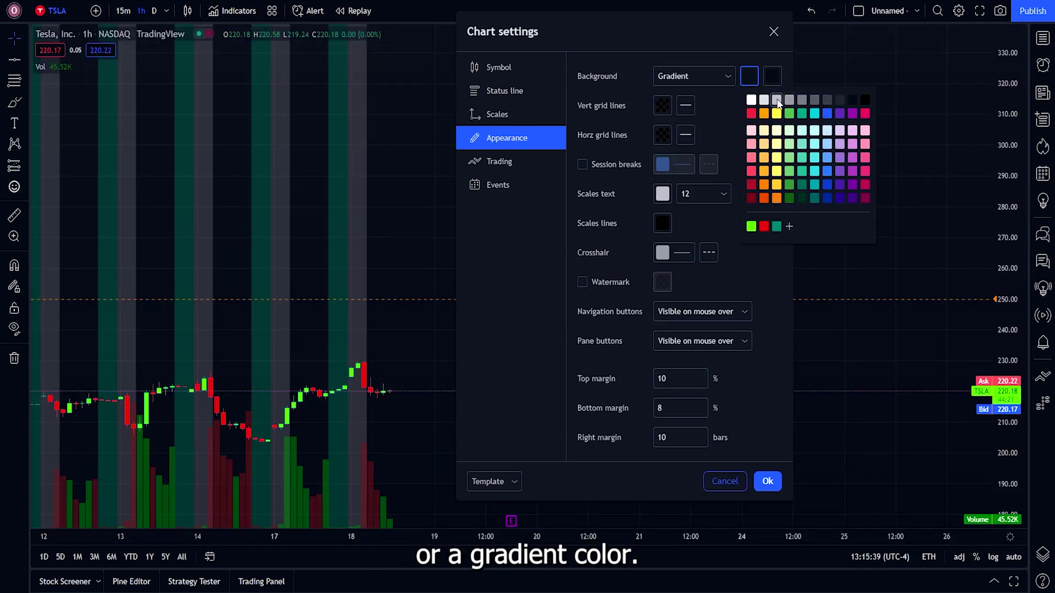
left_click(764, 100)
left_click(772, 76)
left_click(889, 100)
left_click(750, 76)
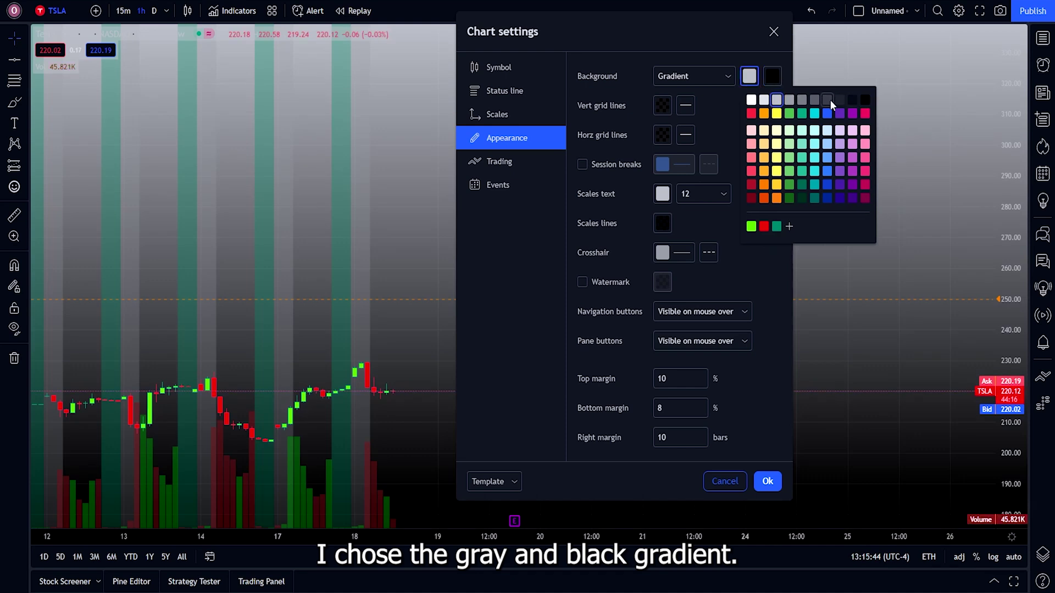
left_click(832, 99)
left_click(718, 111)
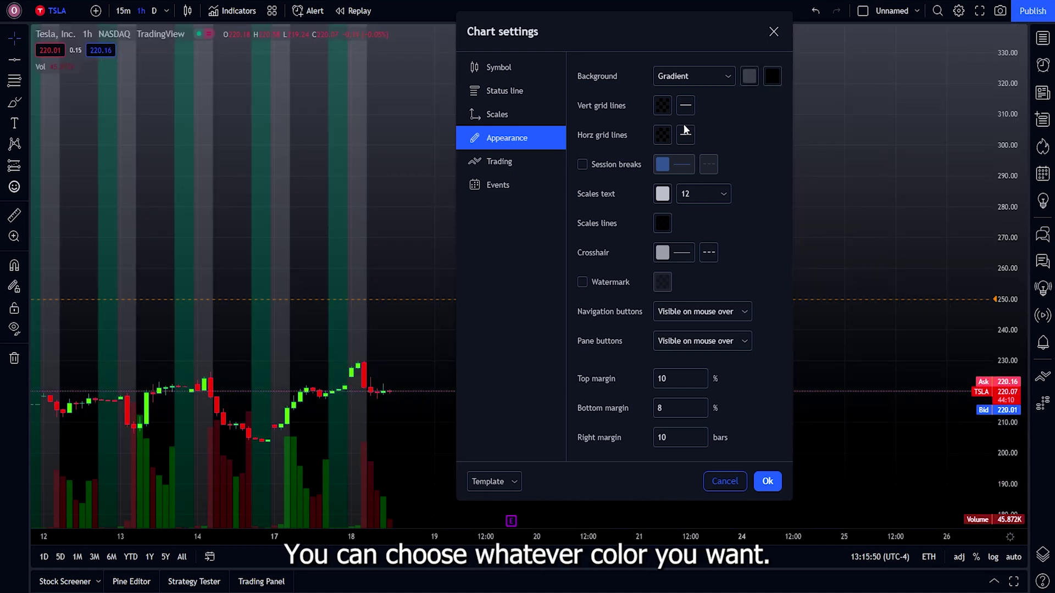
Turn on the TSLA, 1h watermark, moving the settings window aside to check it
left_click(582, 282)
left_click_drag(610, 29, 809, 33)
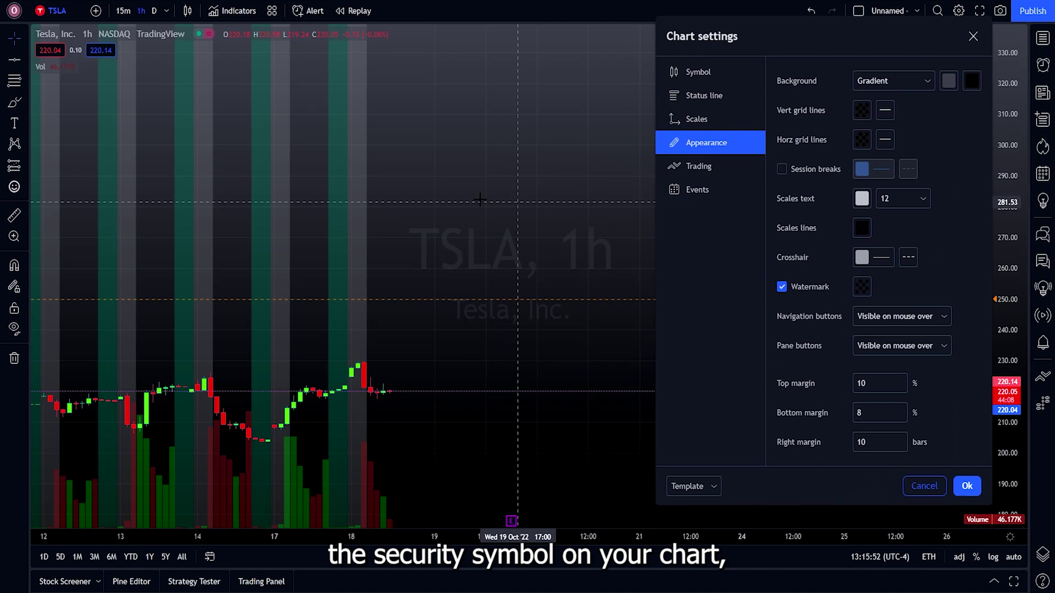
left_click(781, 287)
left_click(781, 287)
left_click(782, 287)
left_click(781, 287)
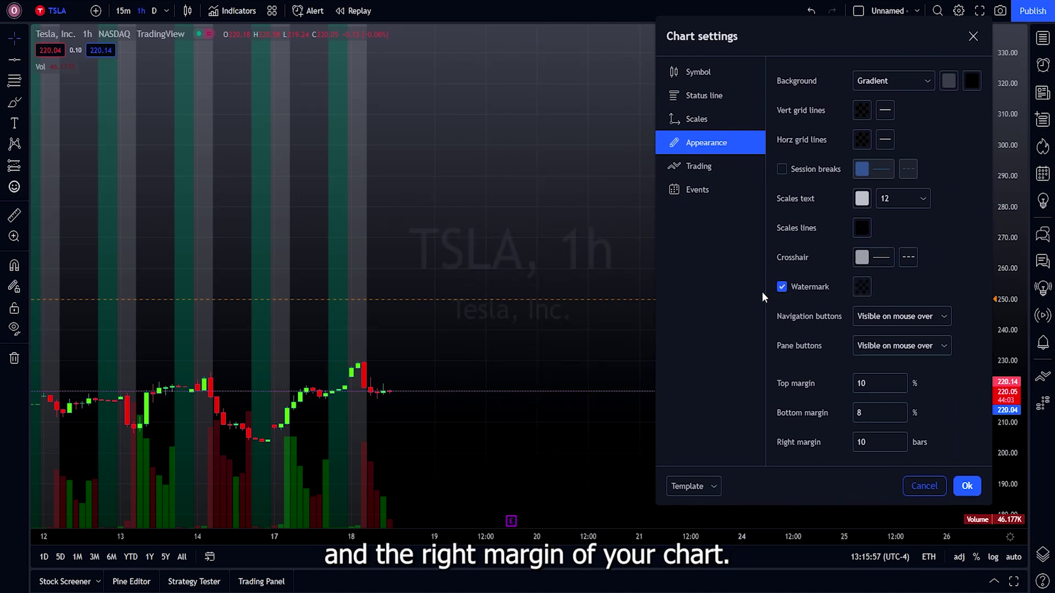
left_click(716, 172)
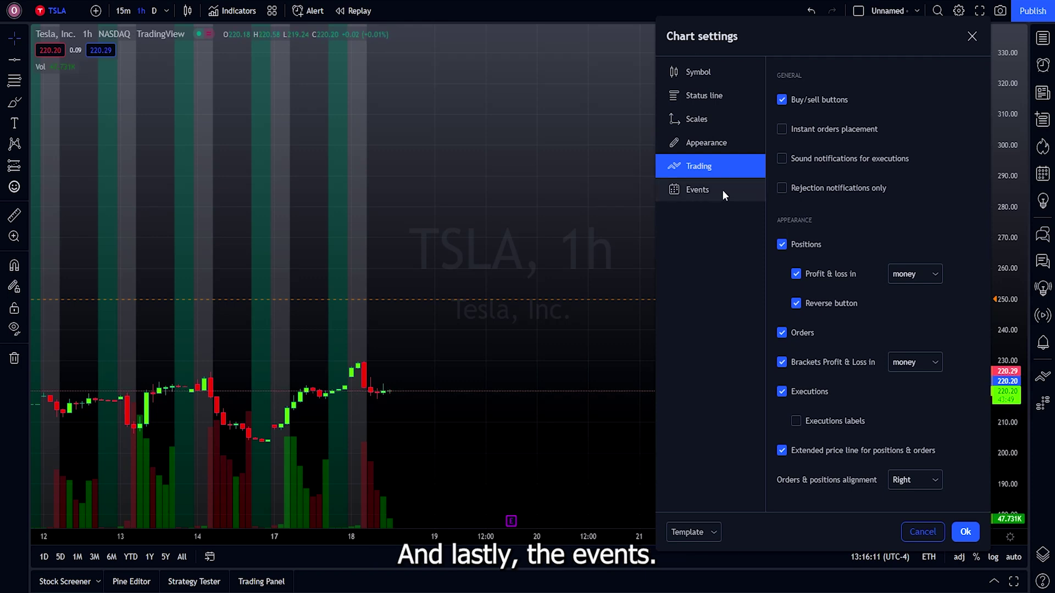
Apply the chart event display settings and zoom the chart out
left_click(722, 190)
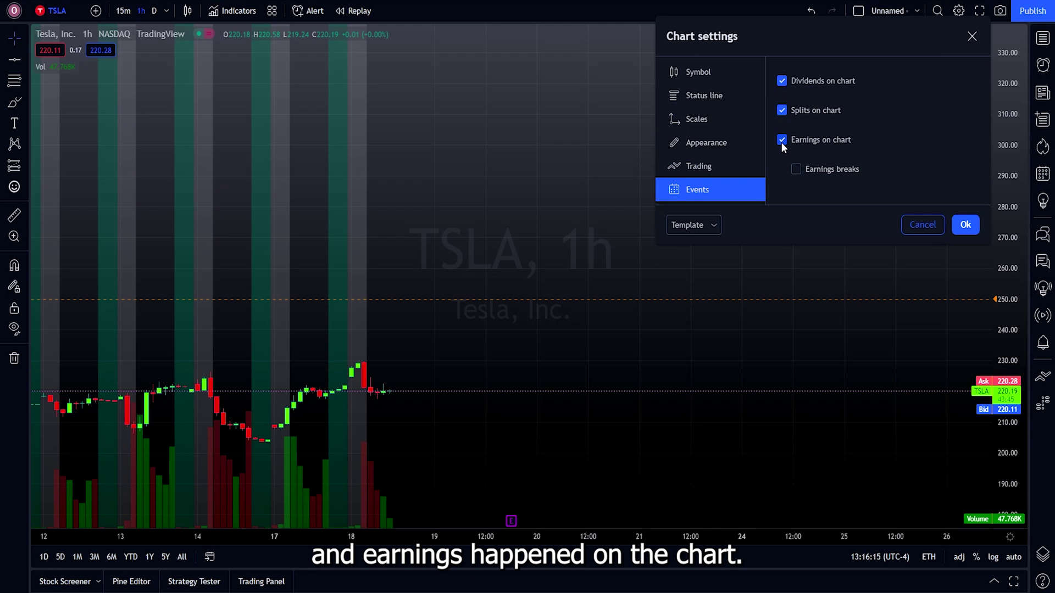
left_click(965, 225)
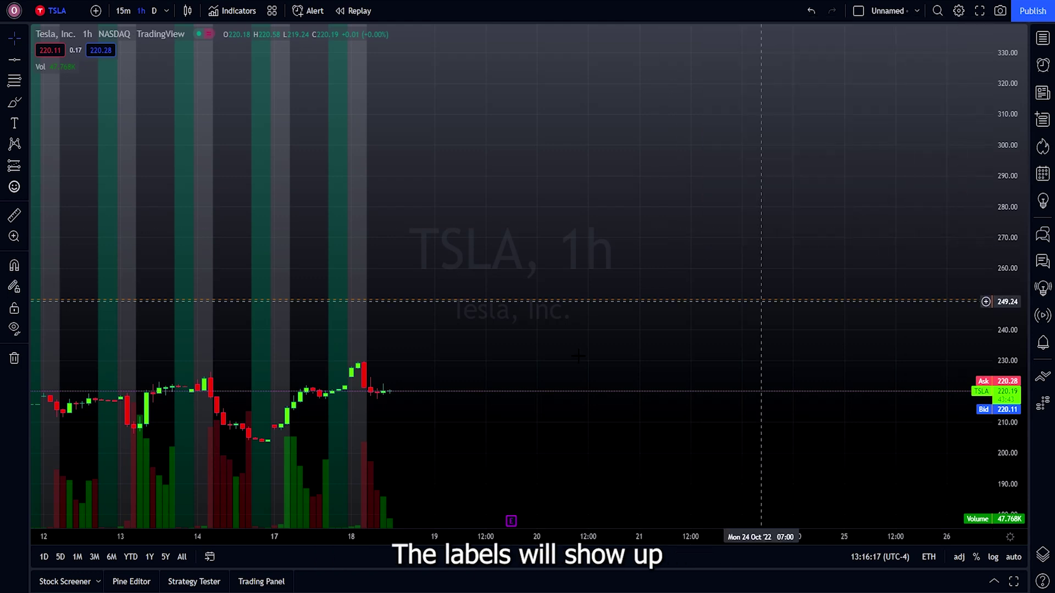
scroll(572, 509, "down", 5)
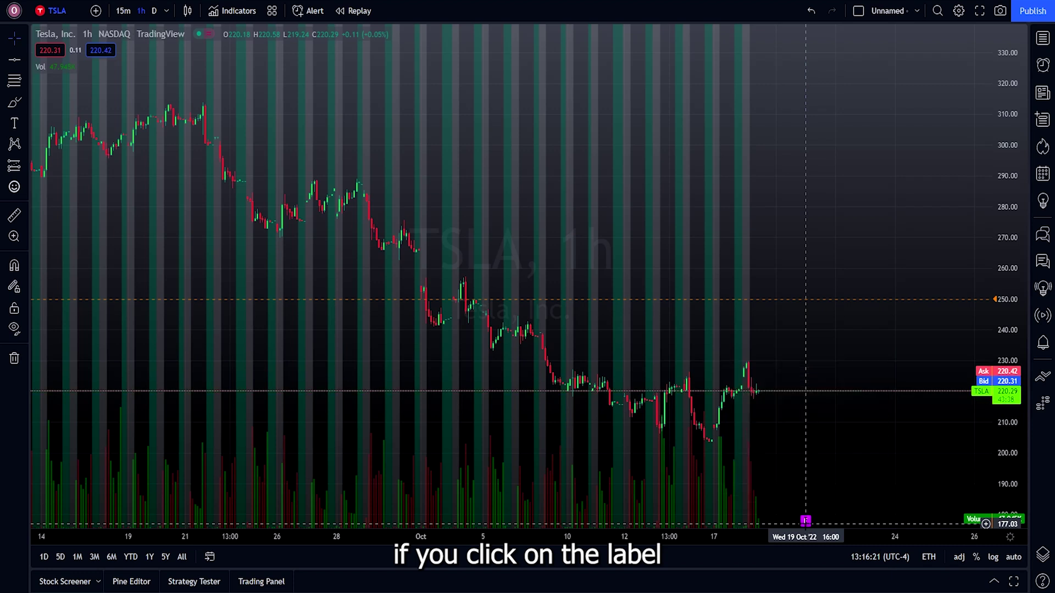
scroll(679, 492, "down", 3)
scroll(676, 491, "down", 2)
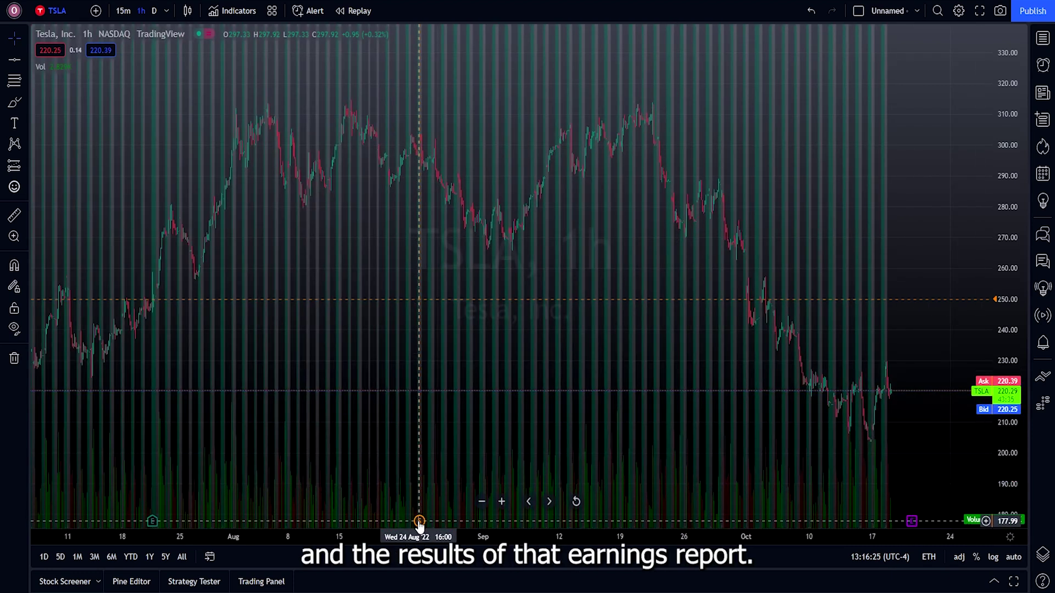
Inspect the July 2022 earnings marker (0.757 vs 0.602 estimated) and pan toward recent months
mouse_move(420, 523)
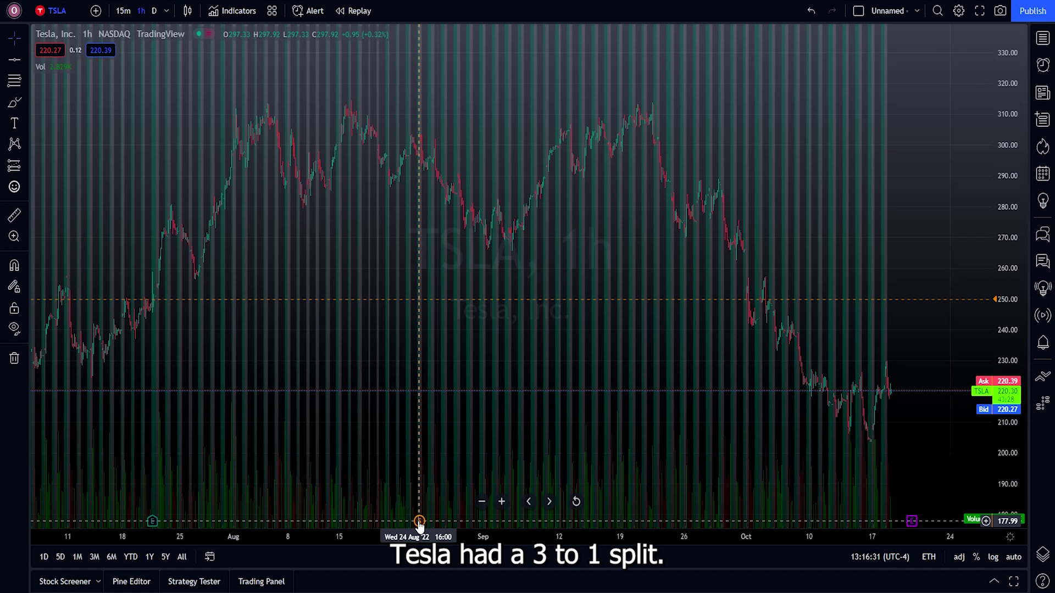
scroll(419, 524, "down", 3)
mouse_move(502, 525)
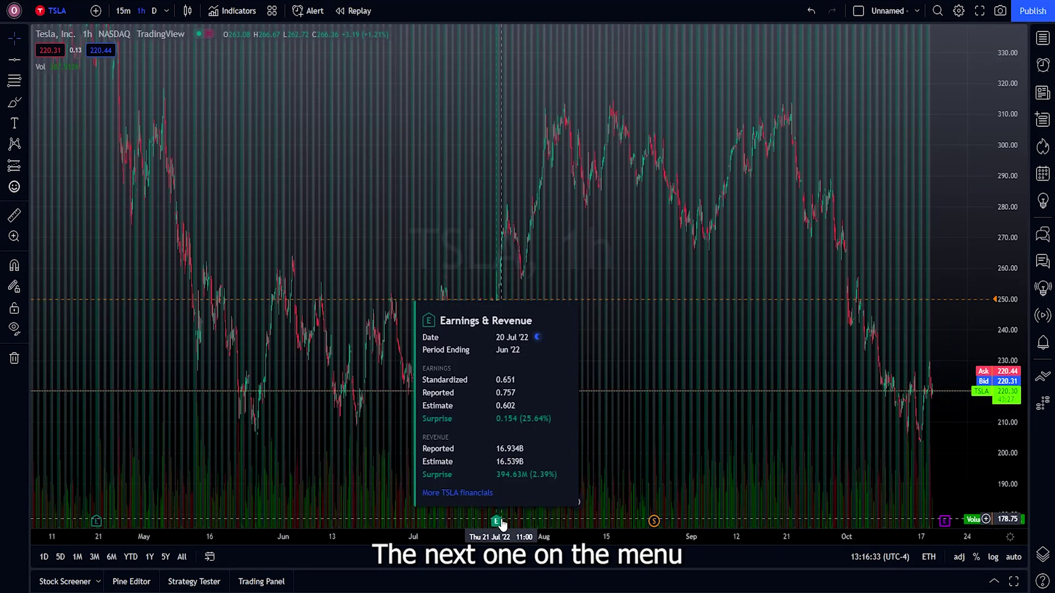
left_click_drag(502, 525, 263, 525)
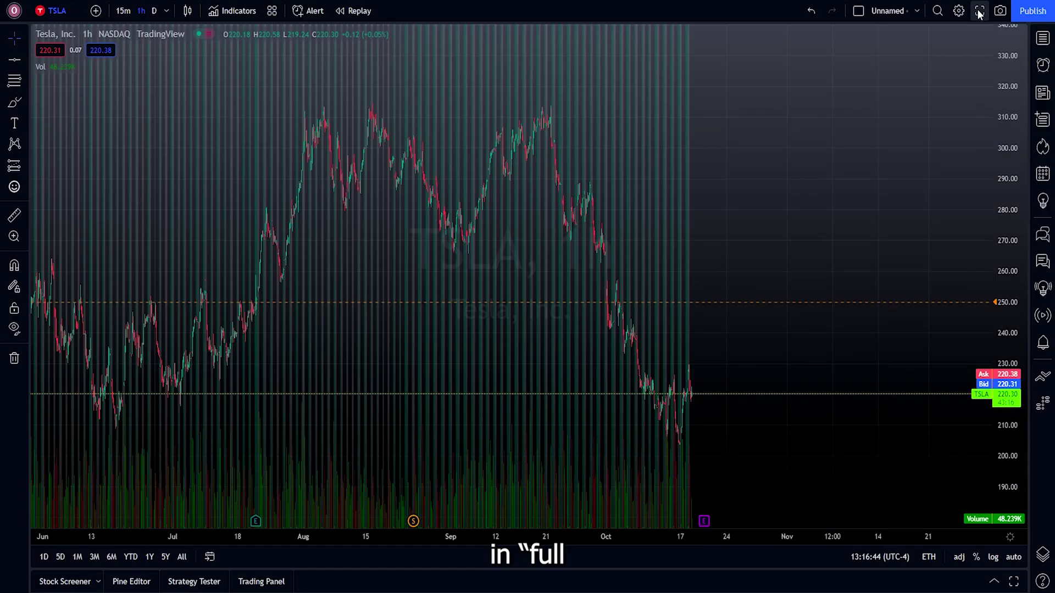
Download a chart snapshot as TSLA_2022-10-18_13-17-40.png, then close the image and Publish menu
left_click(979, 13)
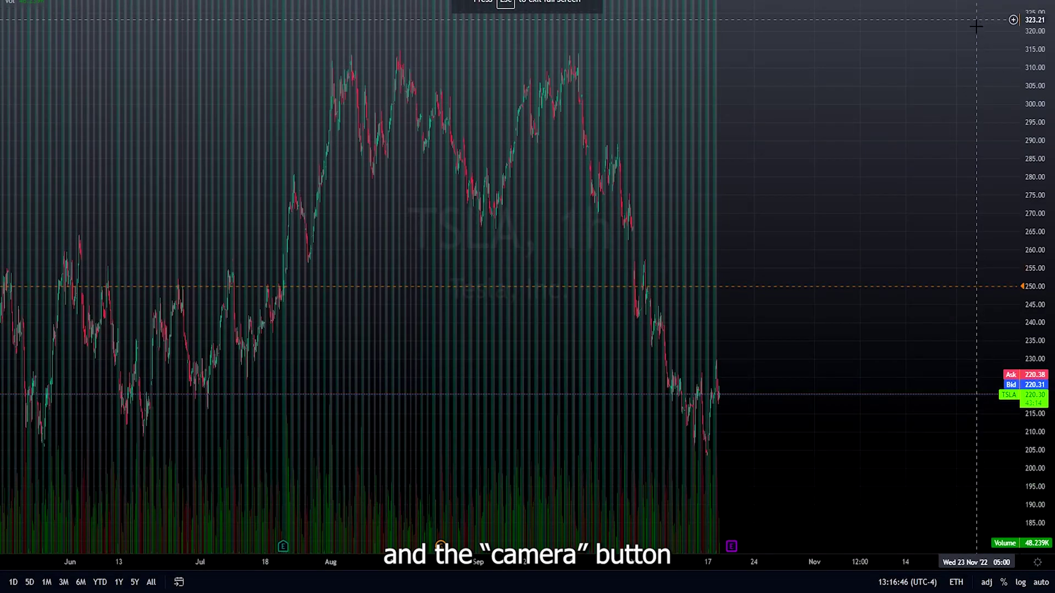
key("Escape")
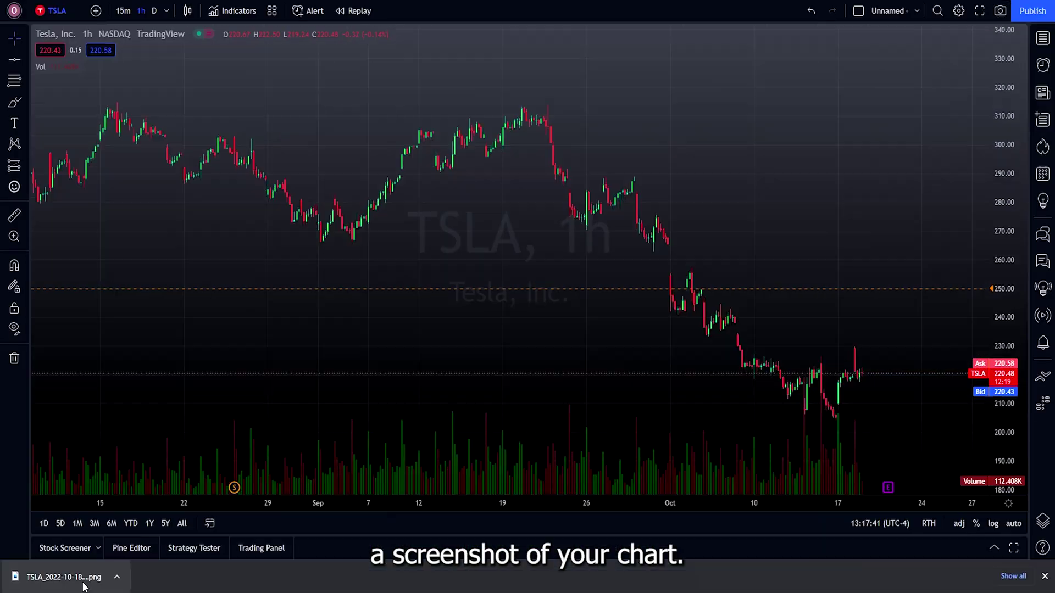
left_click(87, 583)
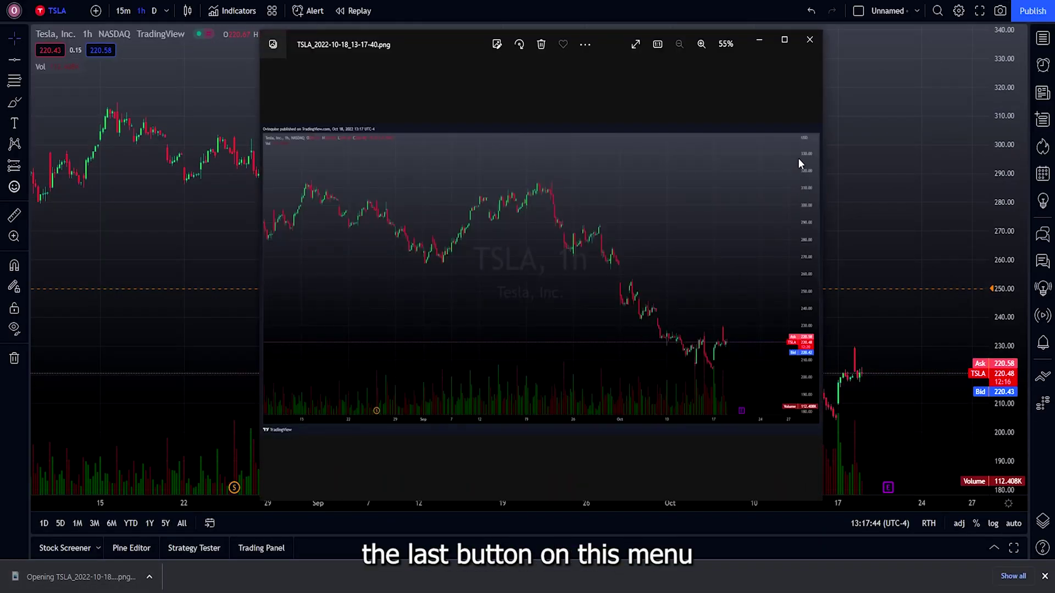
left_click(809, 44)
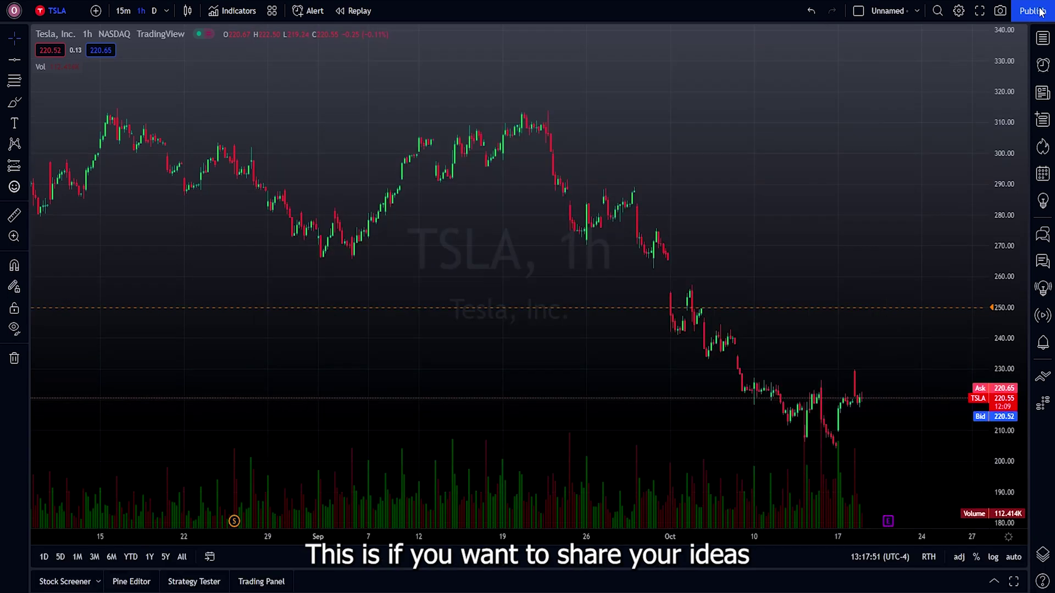
left_click(1038, 11)
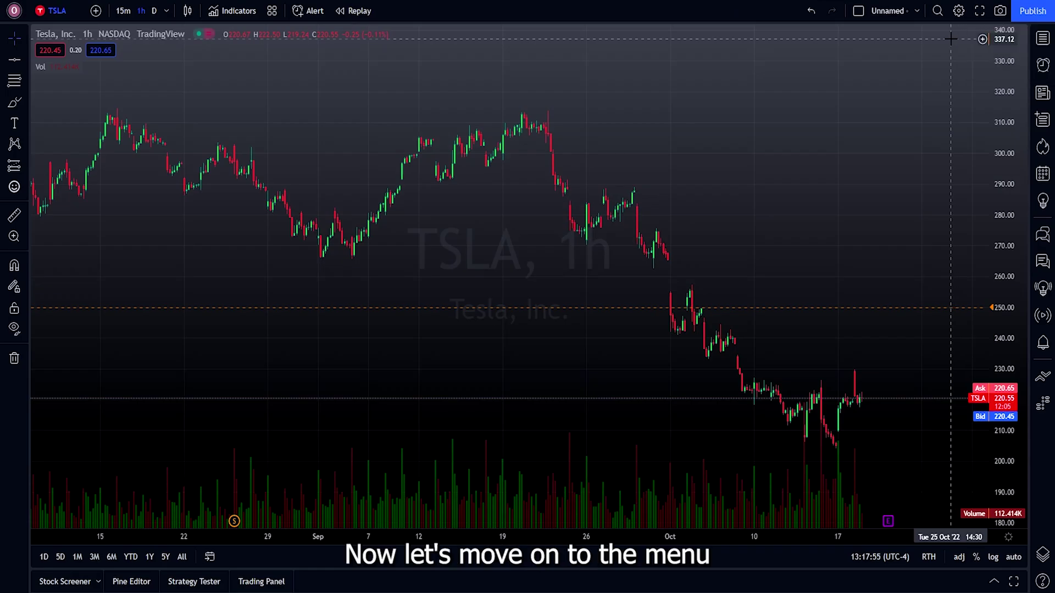
left_click(712, 111)
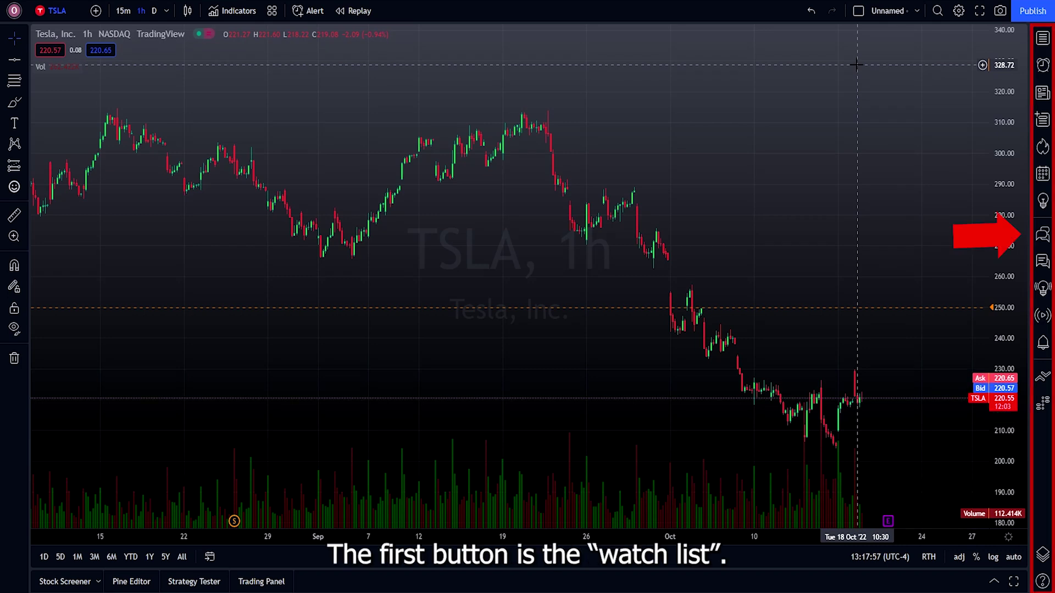
Browse the watchlist, toggling TSLA, and check the alerts list without creating an alert
left_click(1042, 40)
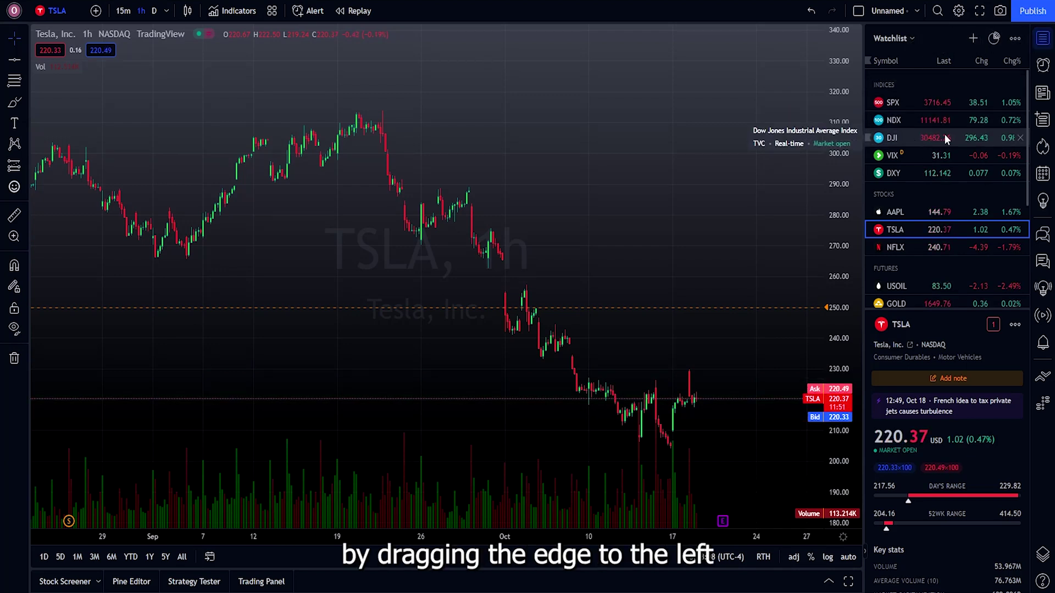
left_click(972, 38)
left_click(471, 227)
left_click(739, 117)
left_click(1043, 66)
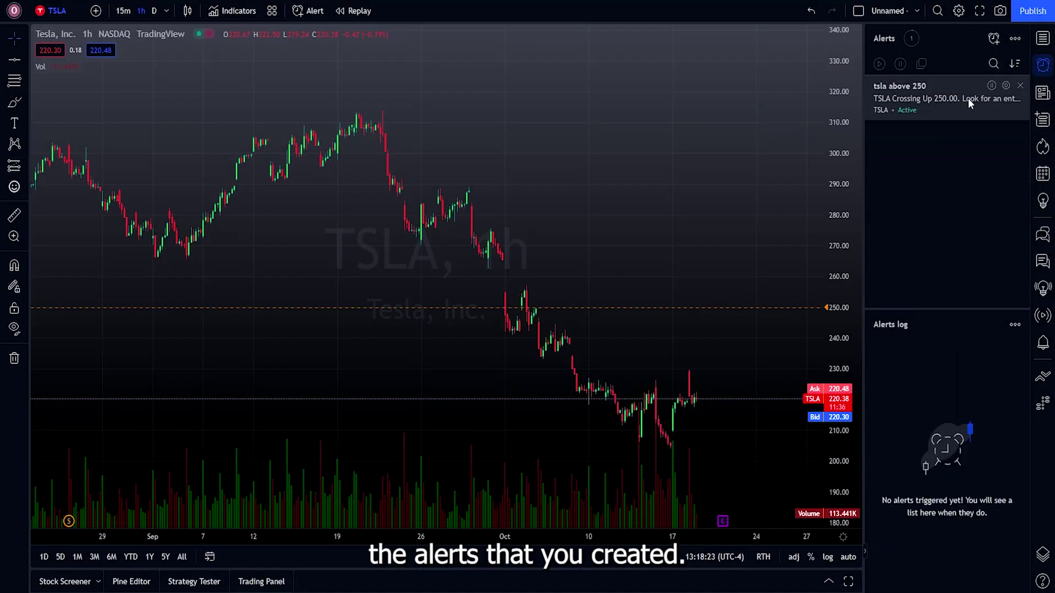
left_click(994, 39)
key("Escape")
left_click(1043, 66)
Read the Tesla Q3 Earnings news article, then show the Data Window of bar values
left_click(1043, 95)
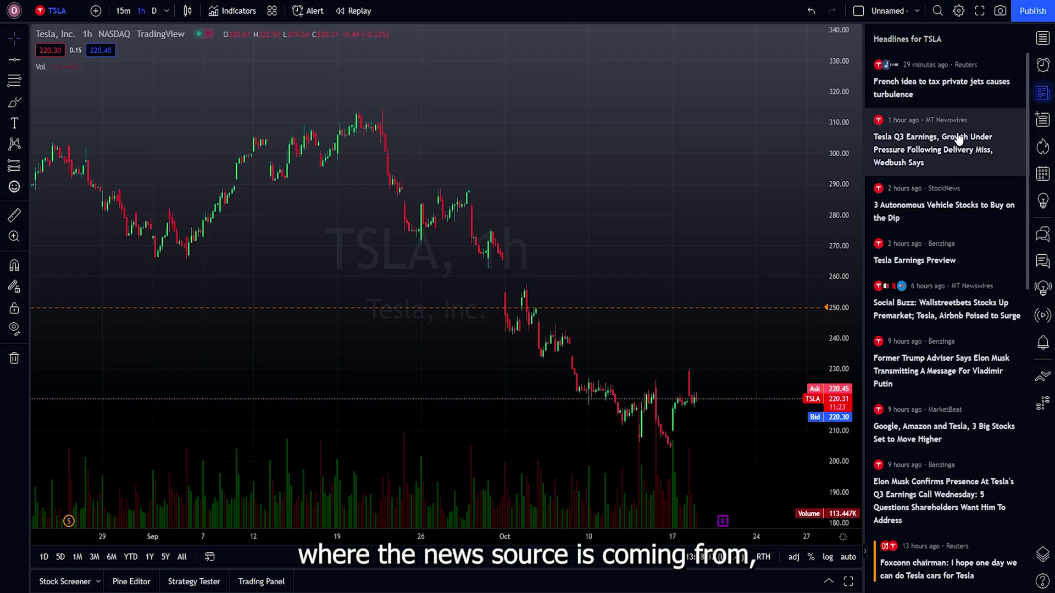
left_click(894, 136)
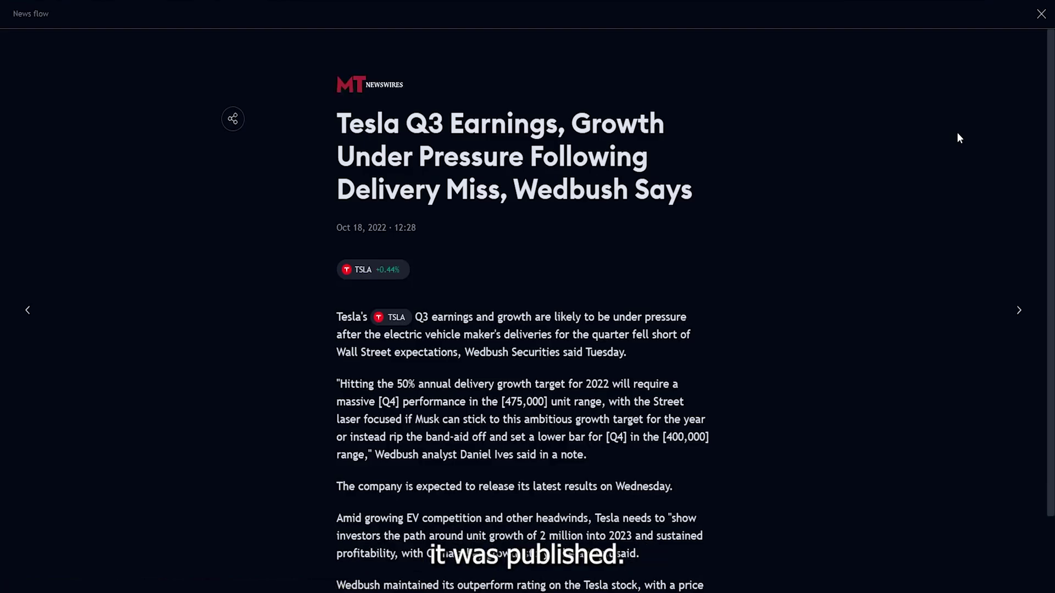
left_click(1040, 16)
left_click(1041, 121)
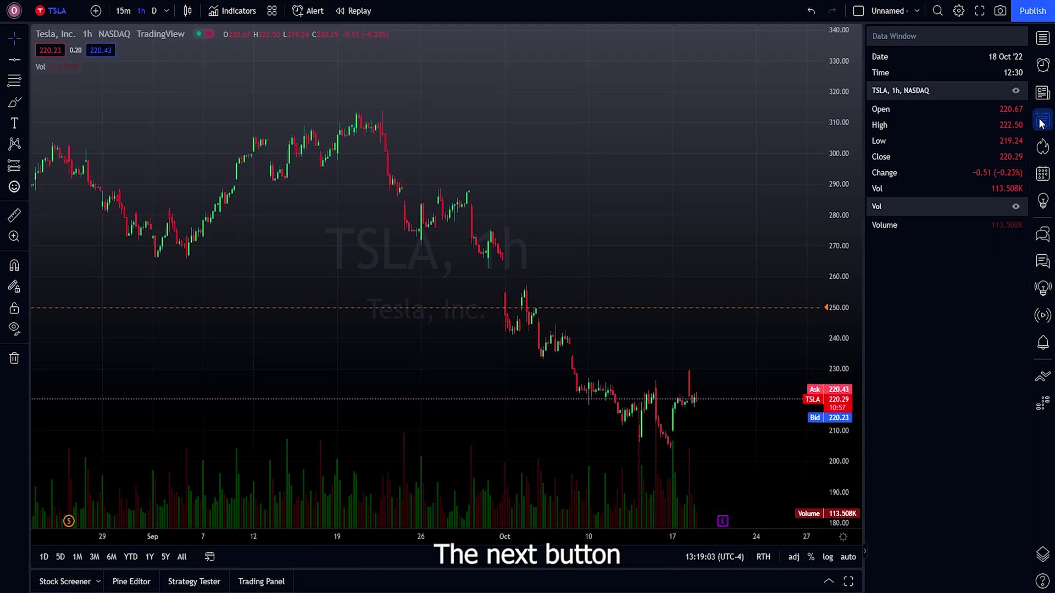
Close the Data Window, browse the Hotlists of top movers, then show the economic and earnings calendars
left_click(1041, 122)
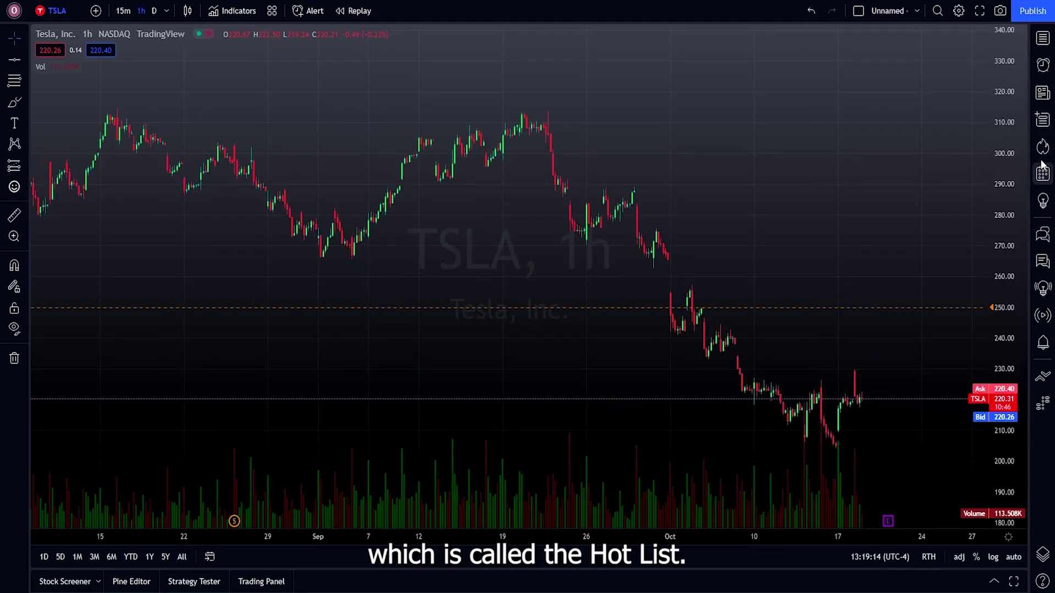
left_click(1042, 148)
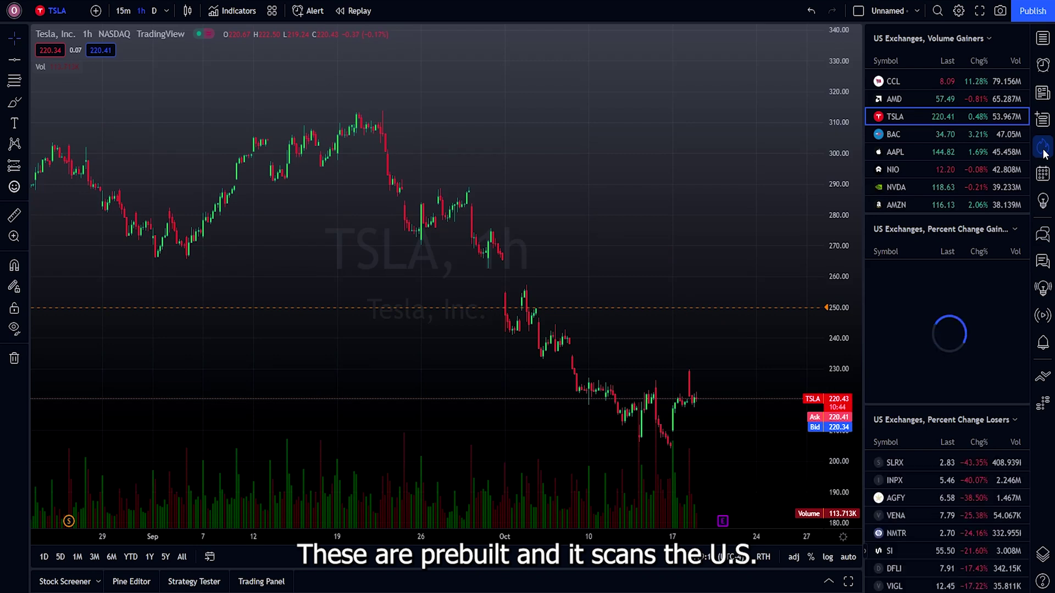
scroll(969, 180, "down", 4)
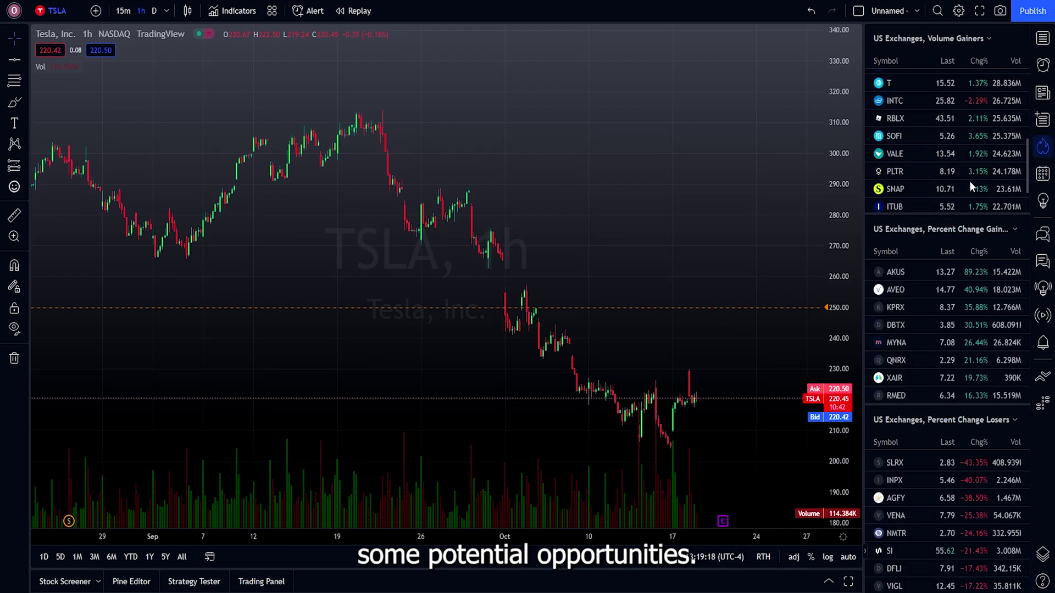
scroll(981, 184, "down", 2)
scroll(966, 291, "down", 10)
scroll(960, 483, "down", 10)
scroll(961, 481, "up", 10)
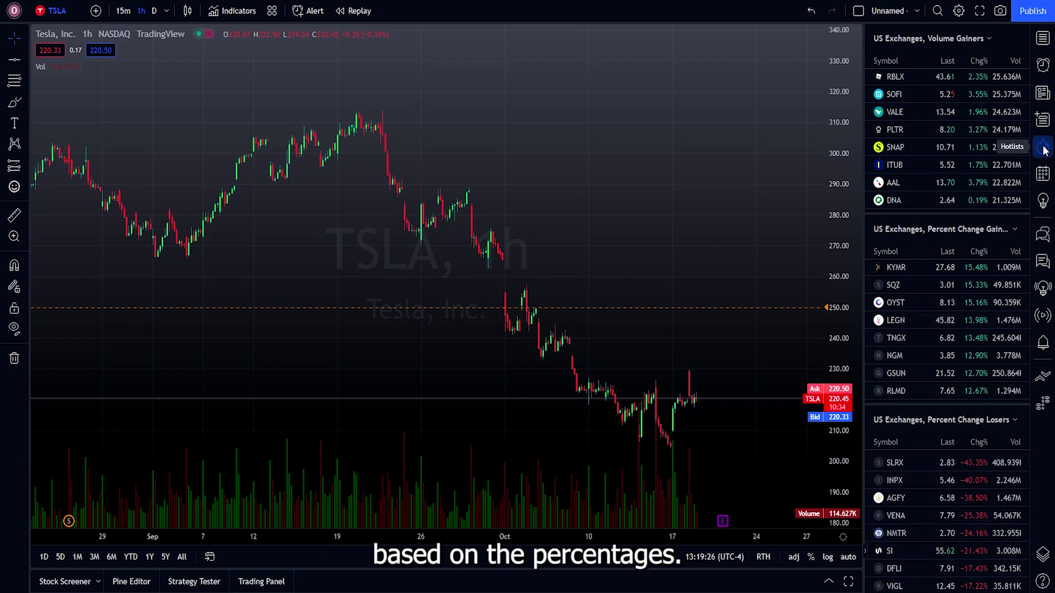
left_click(1043, 175)
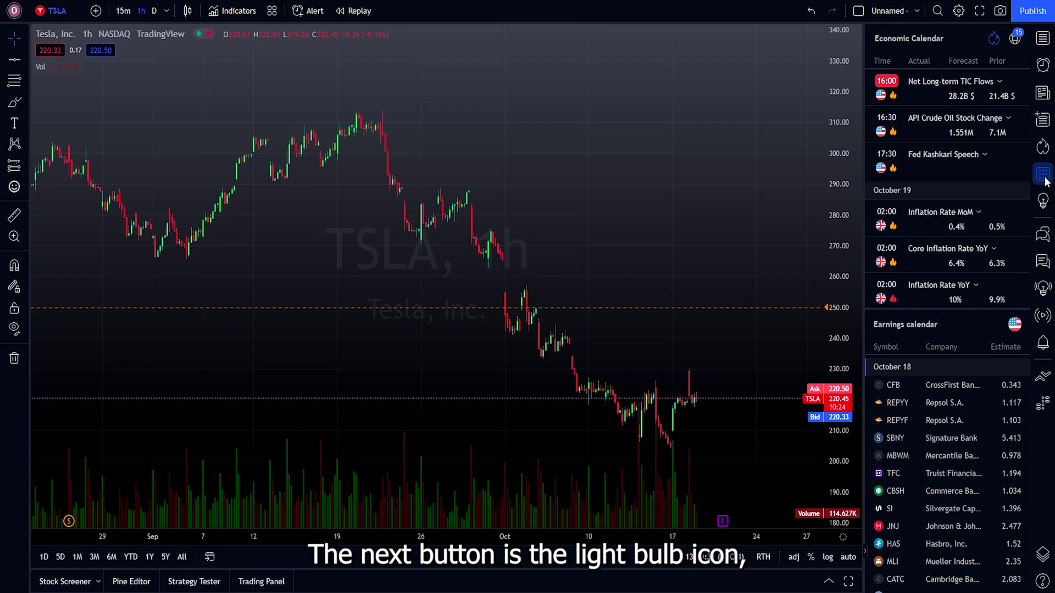
View My Ideas, then open and dismiss the Publish Idea form
left_click(1043, 204)
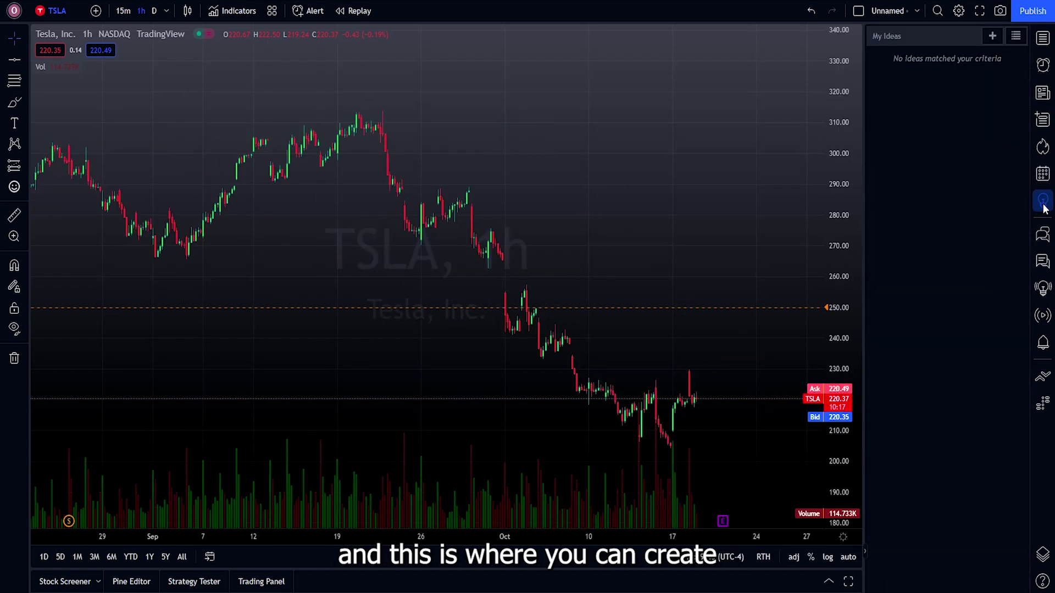
left_click(991, 36)
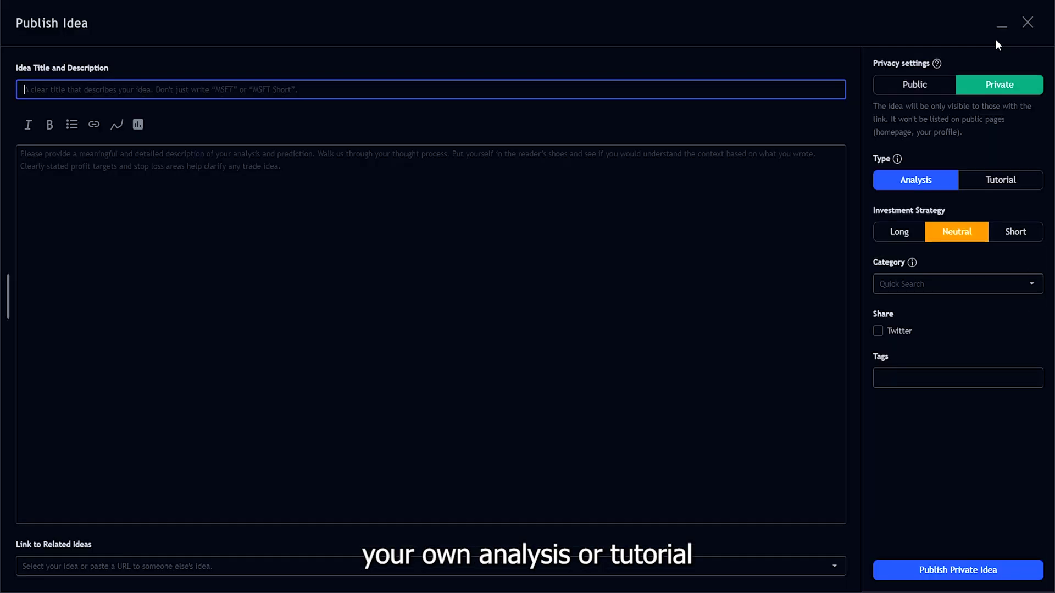
left_click(1030, 27)
left_click(1043, 201)
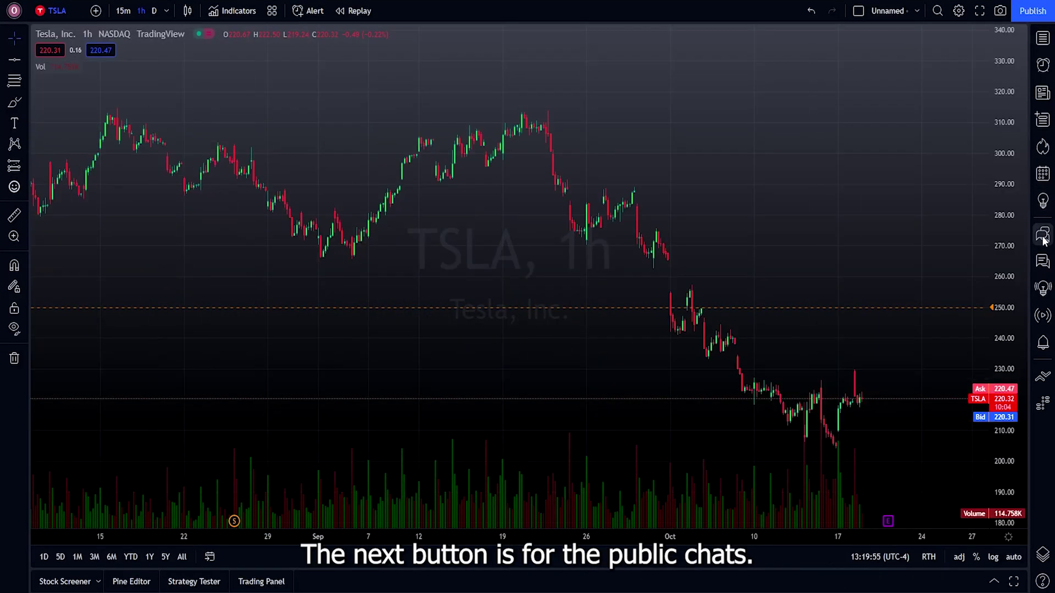
Browse the public chat rooms, then switch to the empty Private Chats panel
left_click(1043, 235)
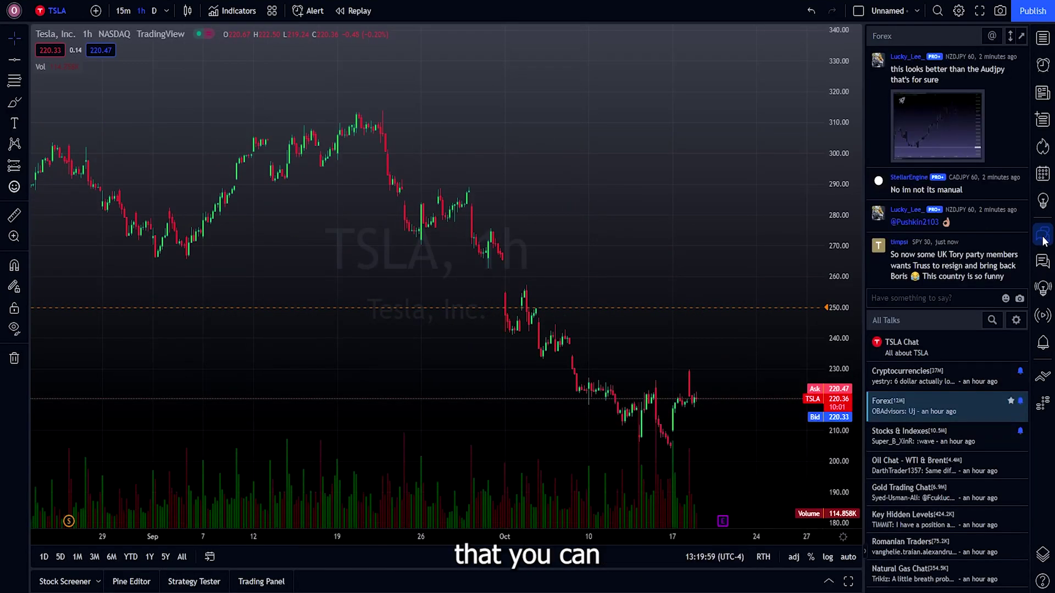
scroll(940, 496, "down", 5)
scroll(945, 489, "up", 6)
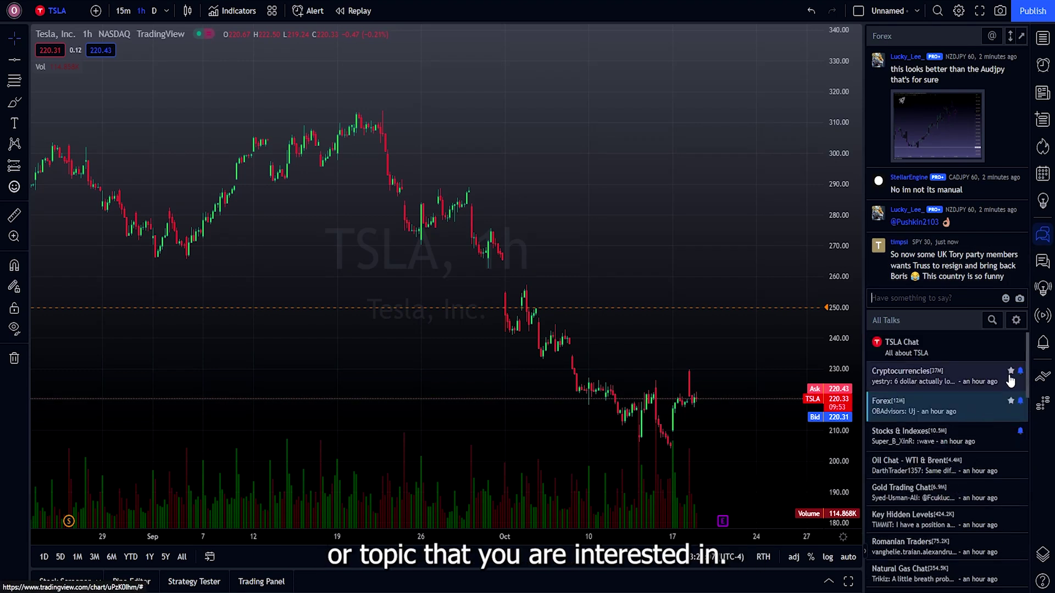
left_click(1042, 235)
left_click(1043, 262)
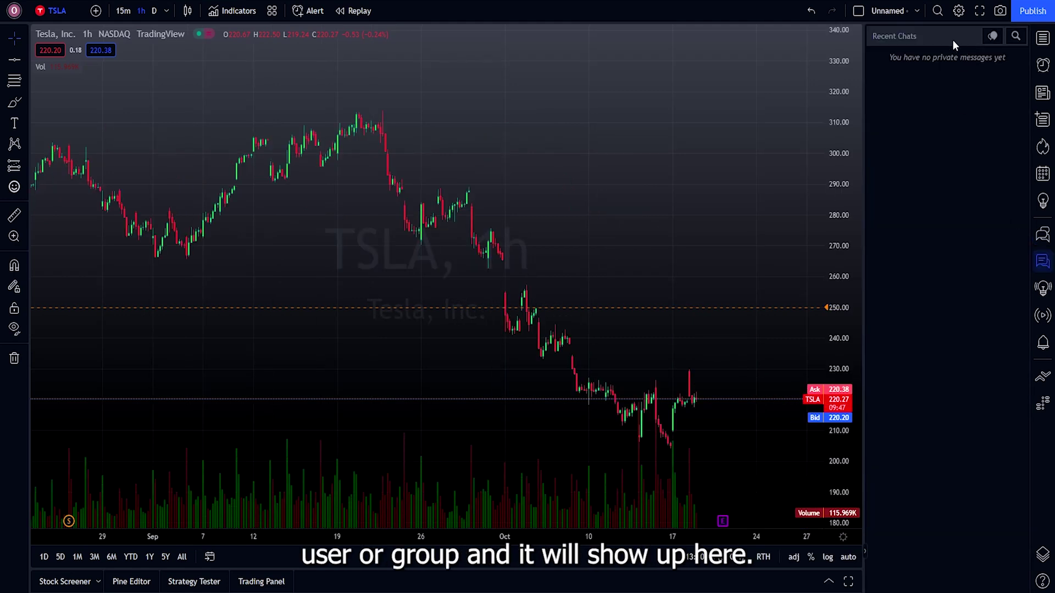
Try the private chat search and new-message box, then cancel both
left_click(1015, 37)
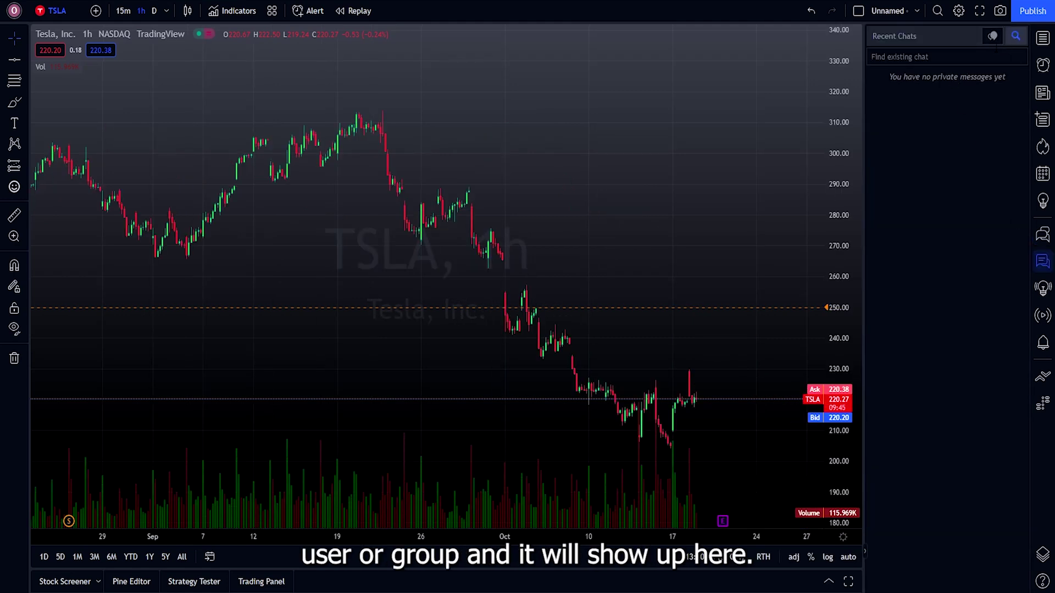
left_click(1008, 38)
left_click(1001, 38)
left_click(643, 222)
Switch to the Ideas Stream and check its followed-notification options
left_click(1043, 288)
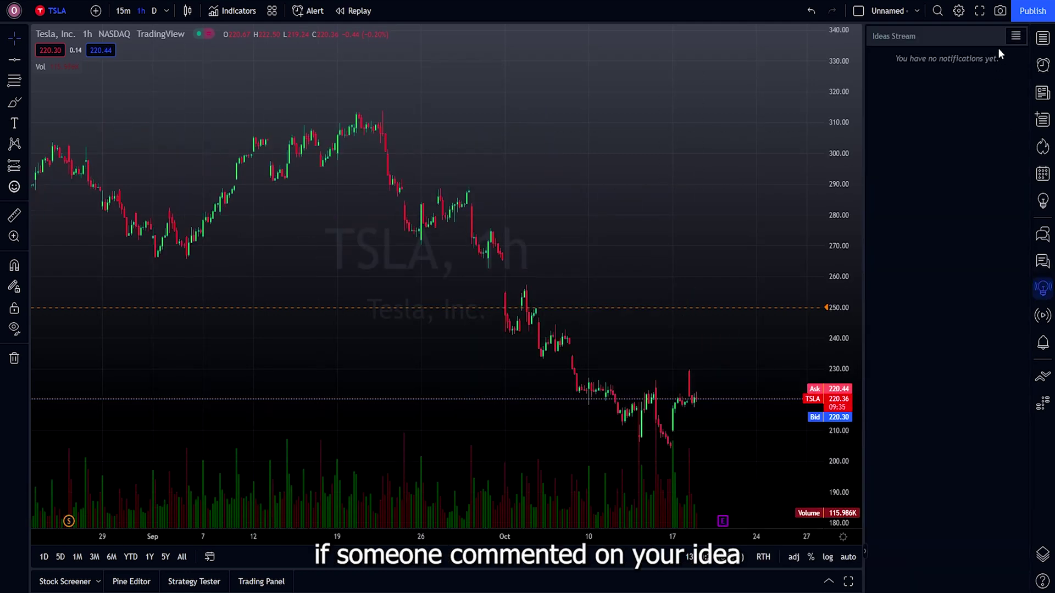
left_click(1016, 37)
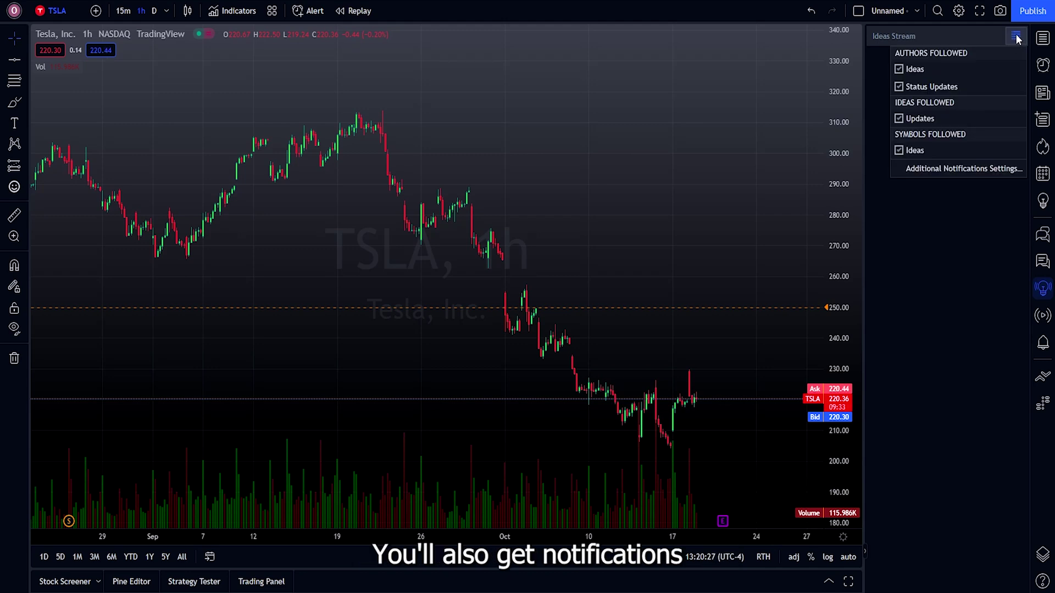
left_click(1015, 37)
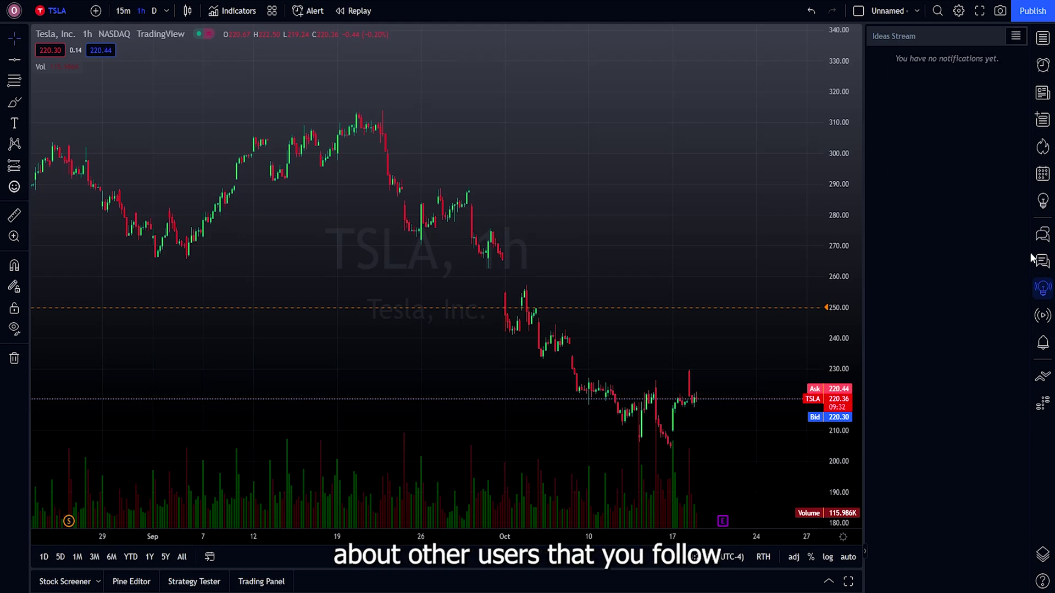
Browse the live streams list, then open the empty Notifications feed and its settings
left_click(1043, 316)
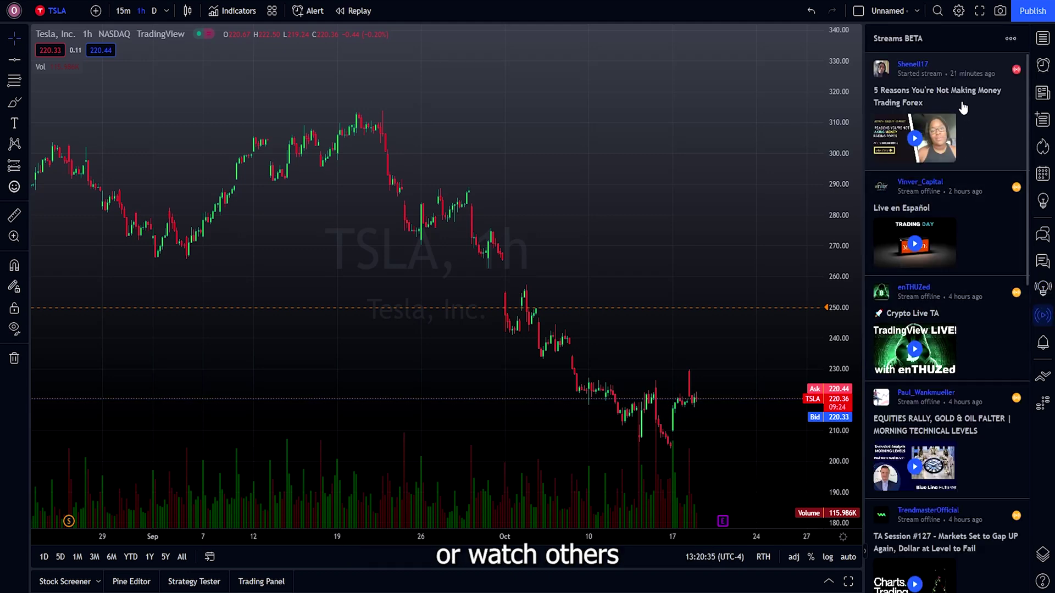
scroll(947, 393, "down", 8)
scroll(947, 393, "down", 5)
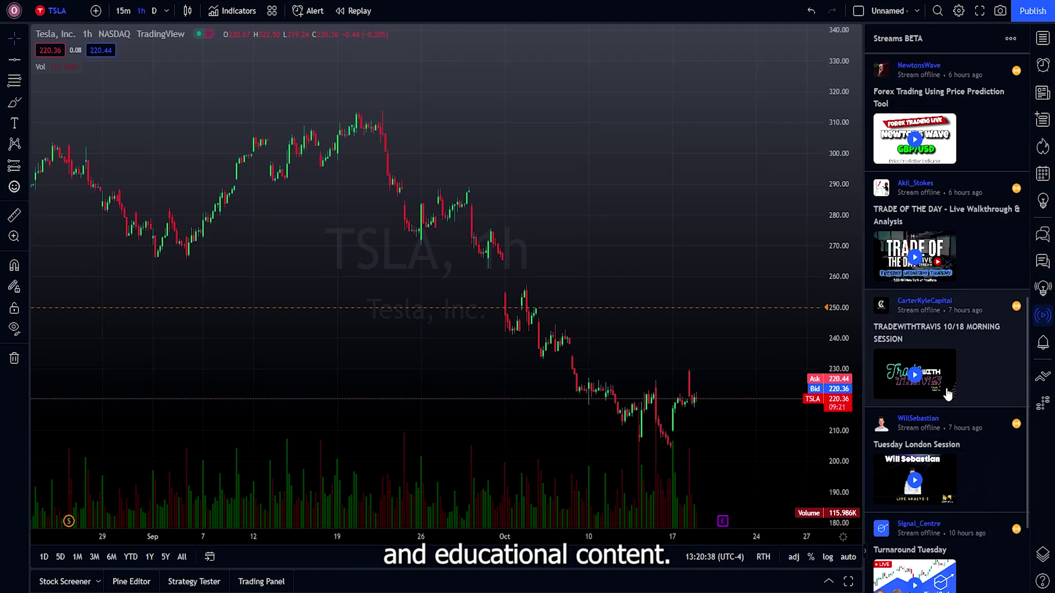
scroll(947, 393, "up", 12)
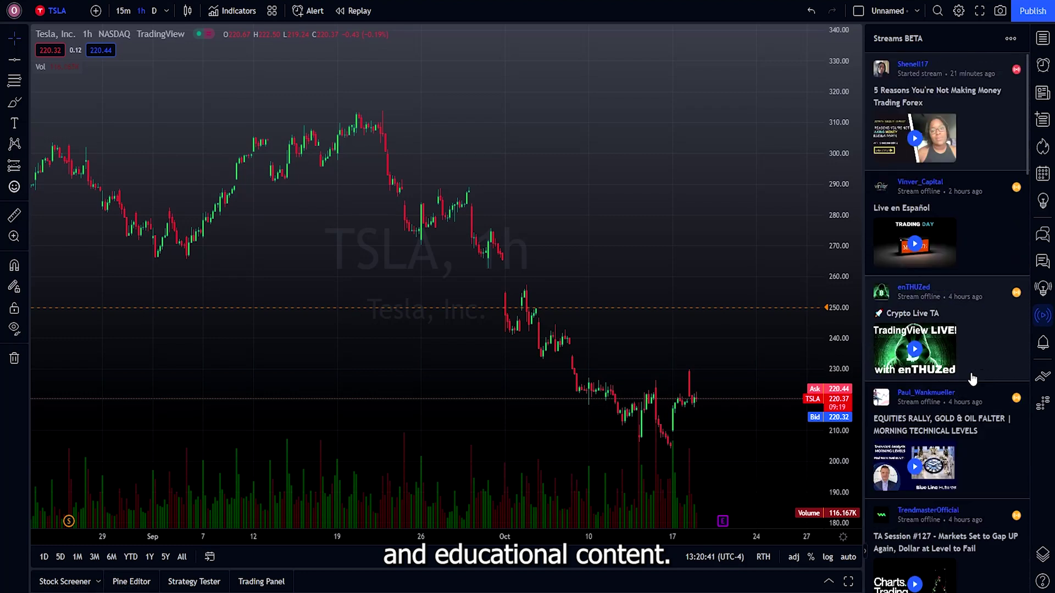
left_click(1042, 344)
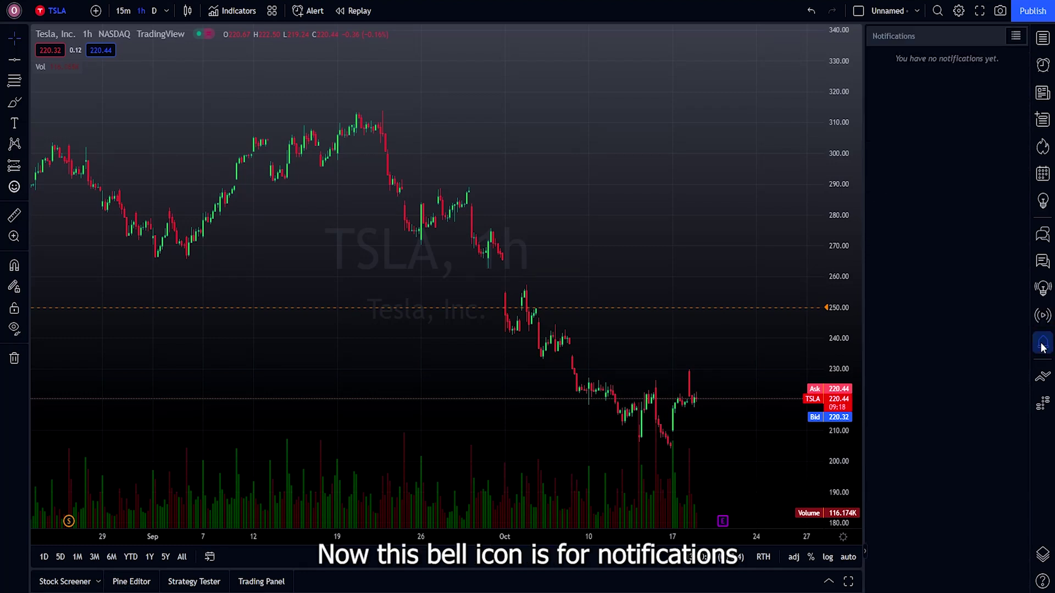
left_click(1016, 37)
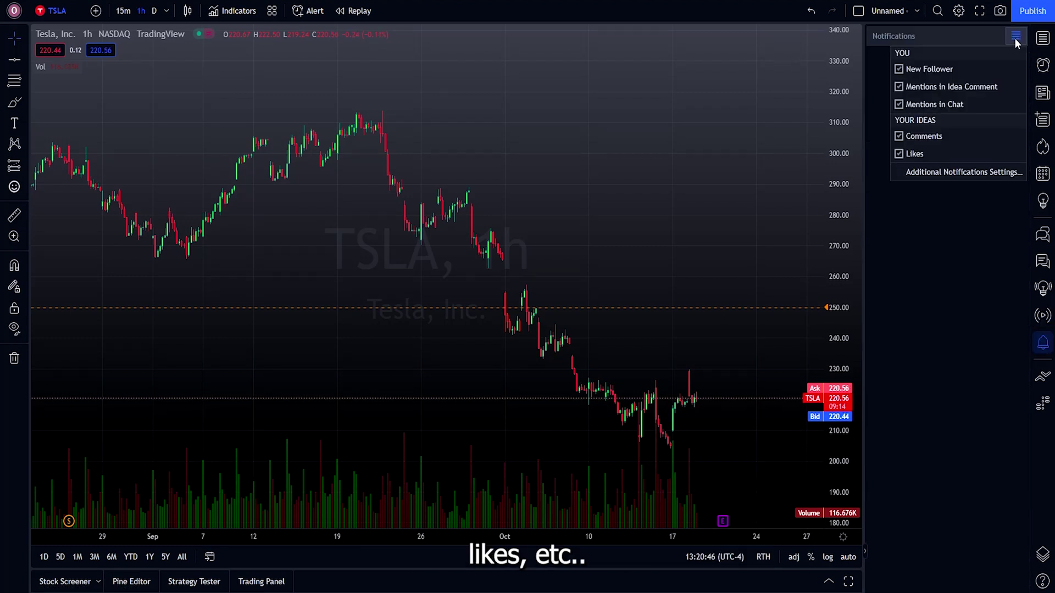
left_click(1024, 253)
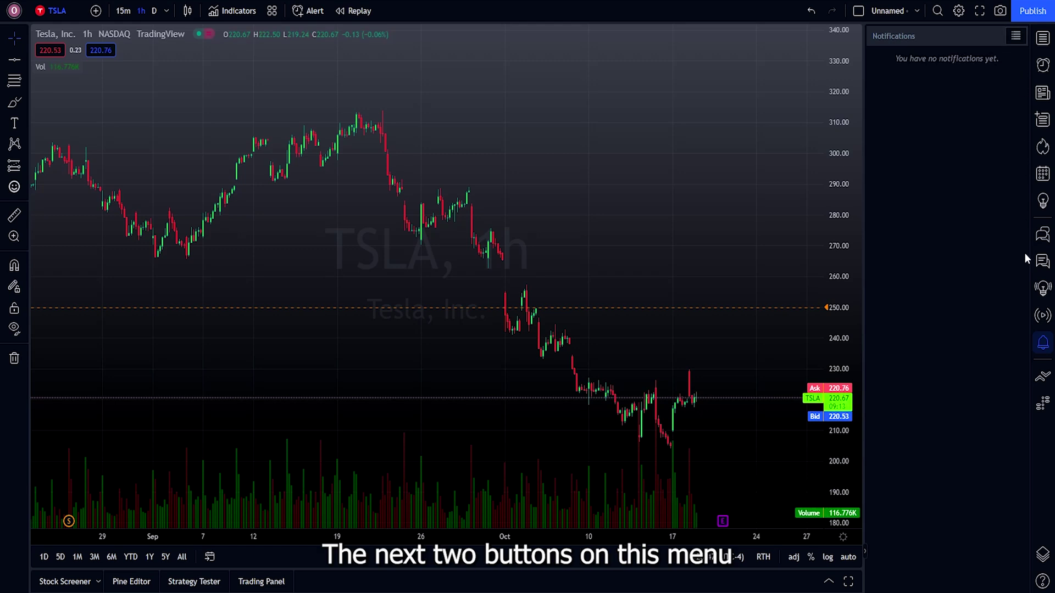
Look at the Trading Panel and DOM price ladder, close them, then open the Object tree
left_click(1043, 378)
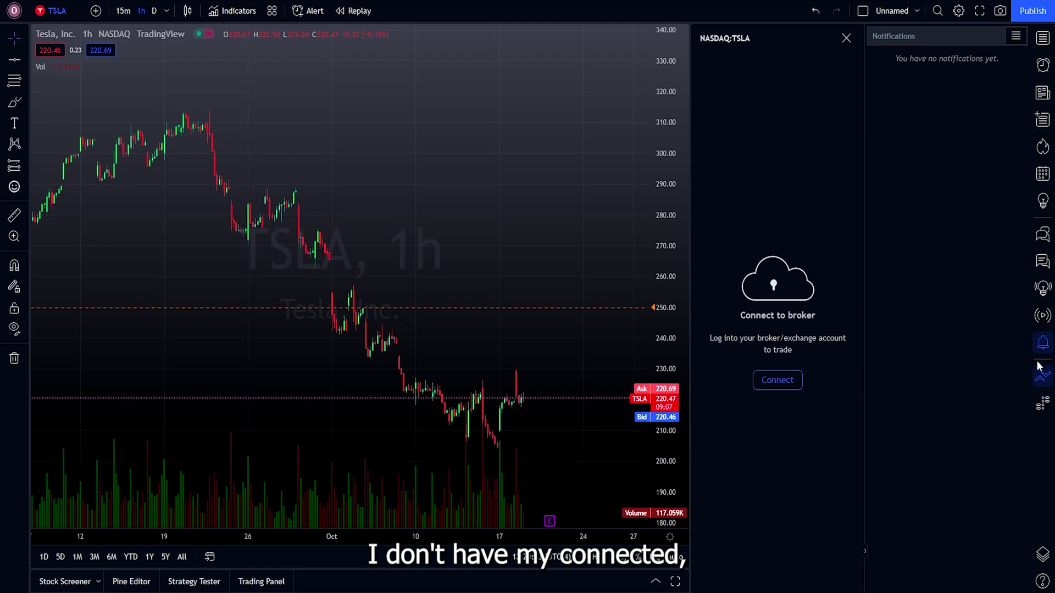
left_click(1045, 384)
left_click(1043, 405)
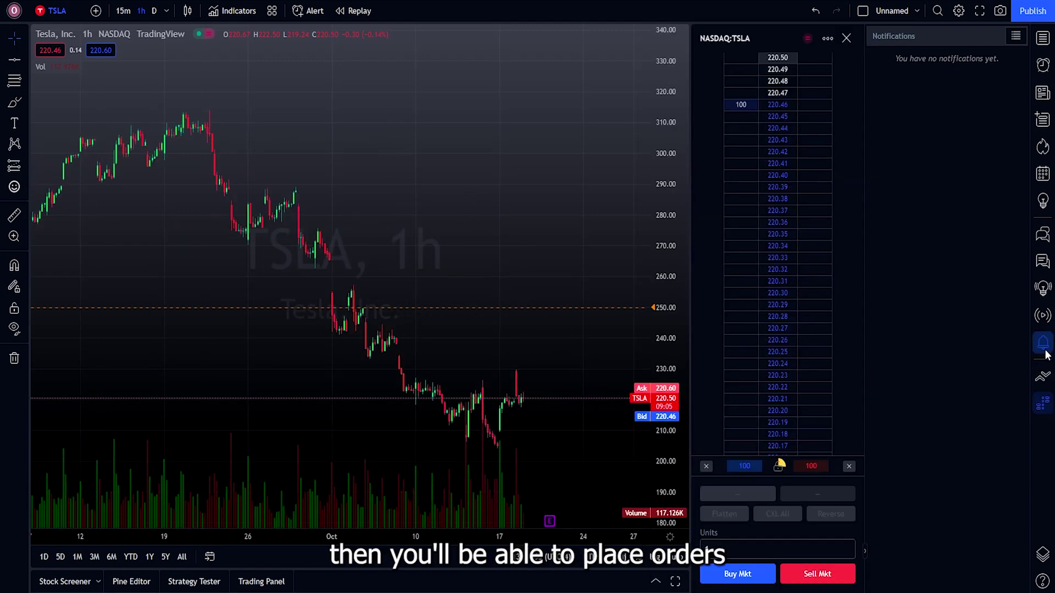
left_click(1046, 351)
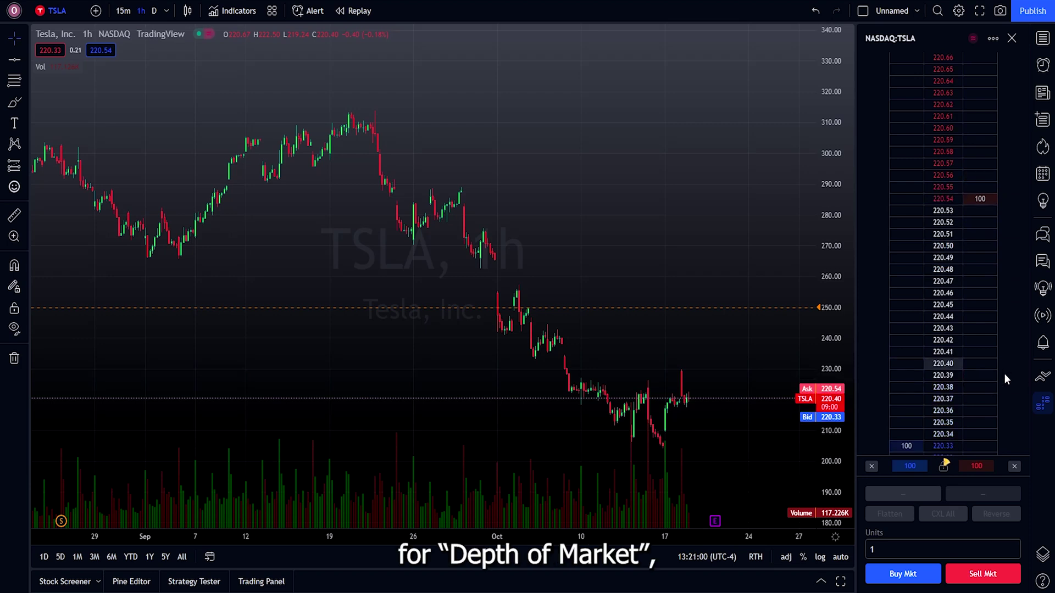
left_click(1046, 408)
left_click(1042, 556)
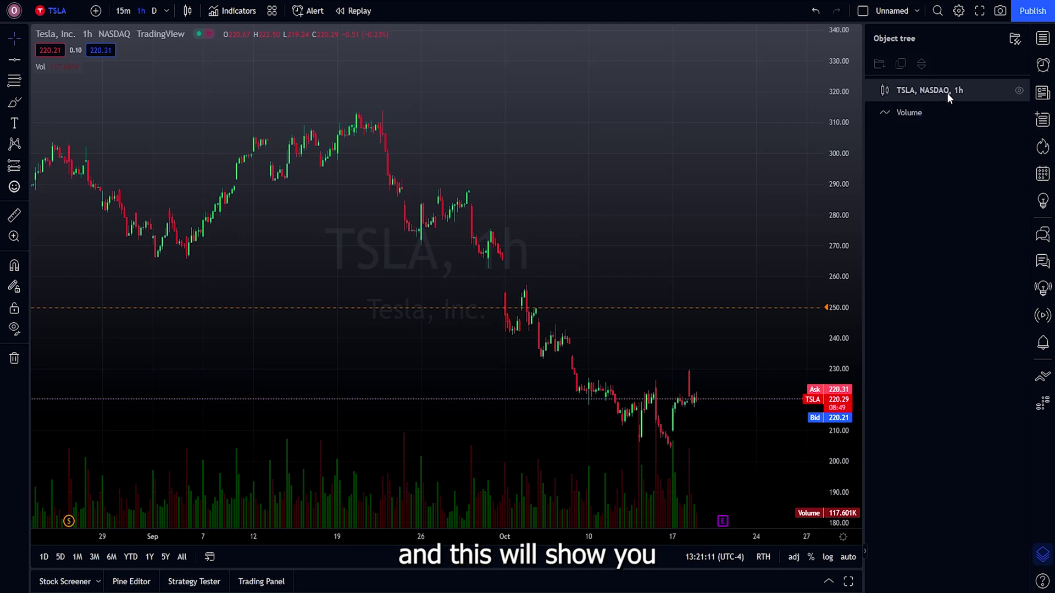
Toggle Volume and TSLA candle visibility off and on, then pan the chart back to mid-August
left_click(1003, 113)
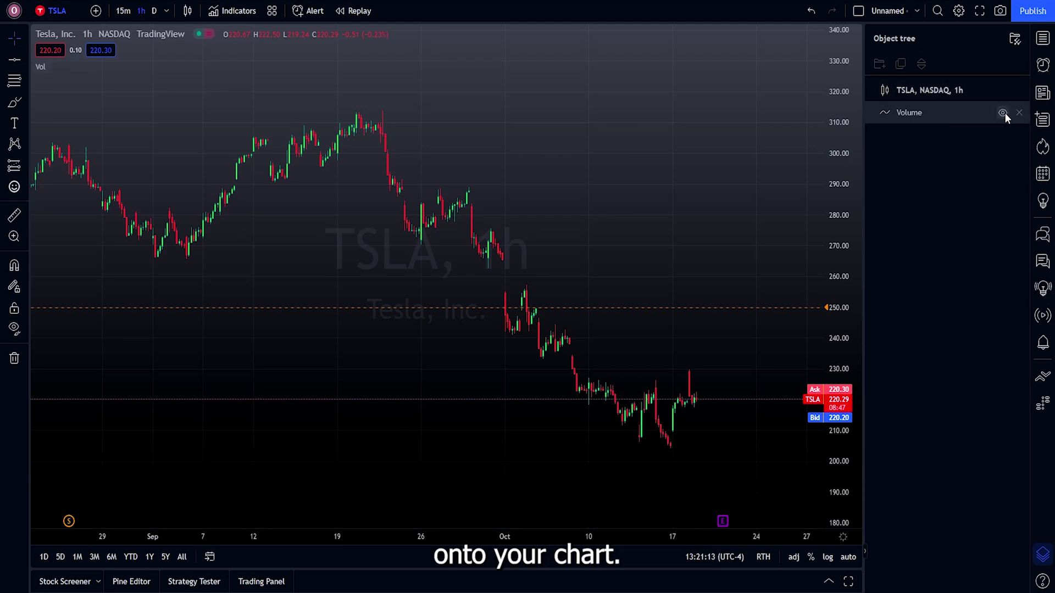
left_click(1004, 114)
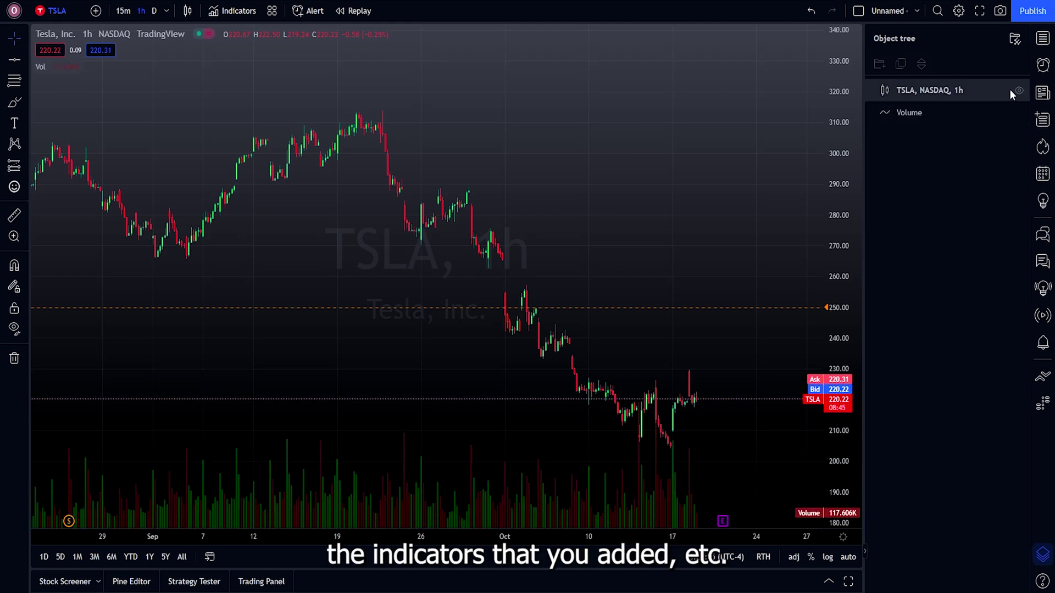
left_click(1018, 91)
left_click(1018, 92)
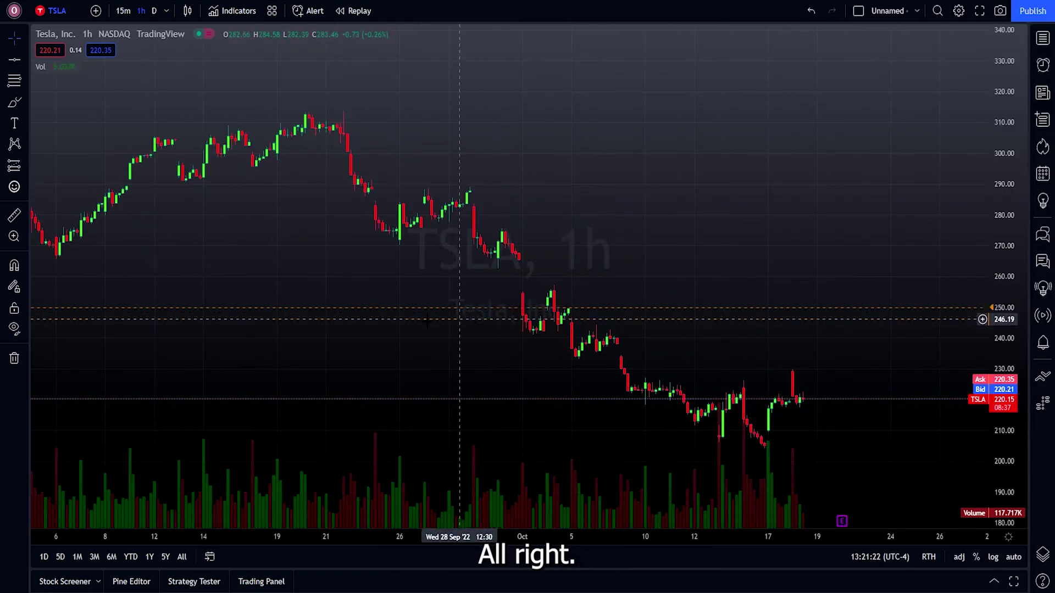
left_click_drag(459, 335, 675, 341)
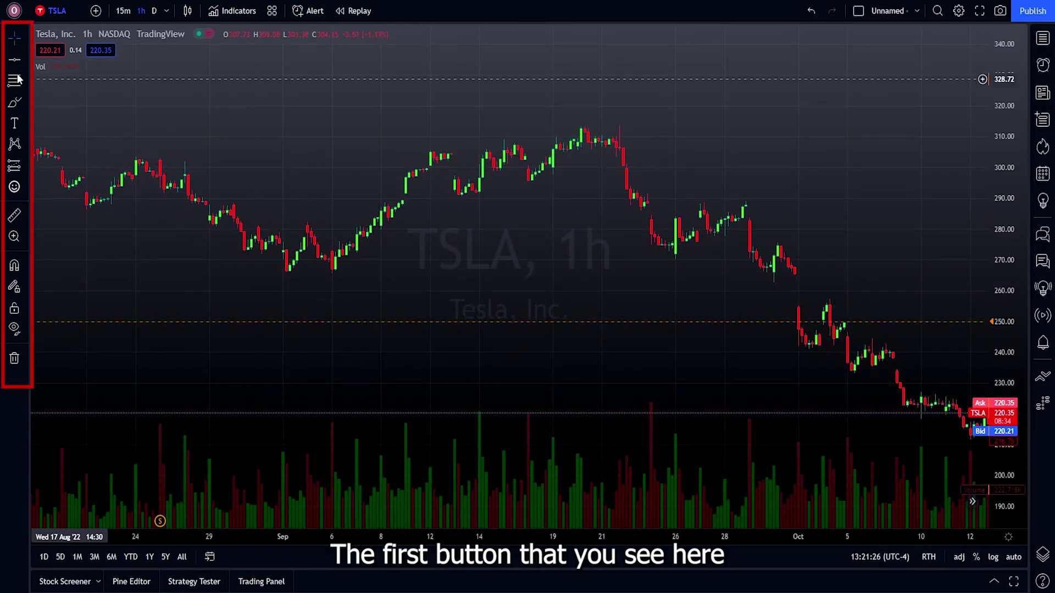
left_click(25, 37)
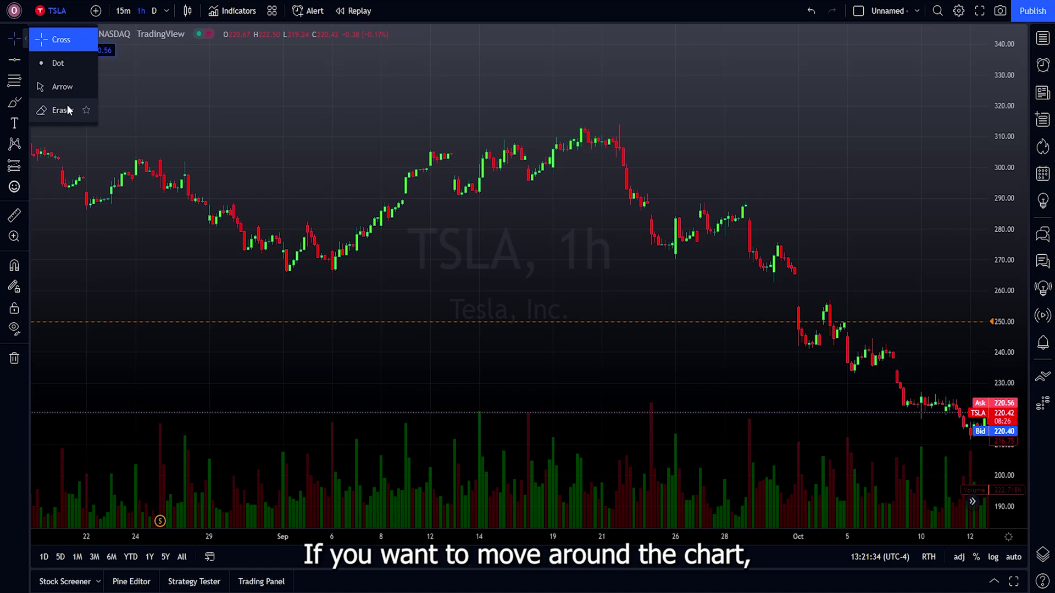
left_click(62, 35)
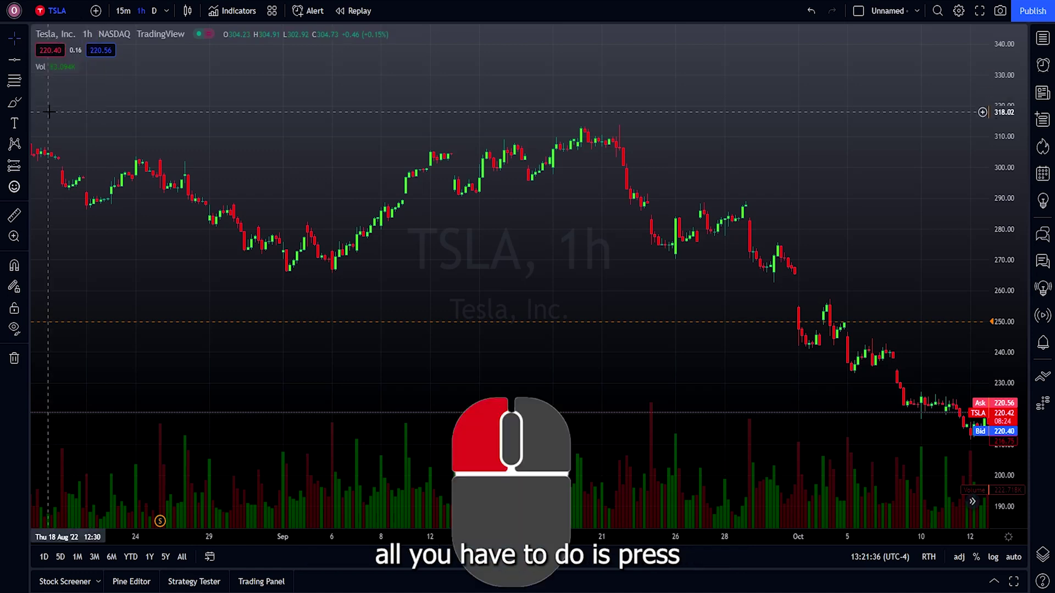
left_click_drag(207, 153, 561, 207)
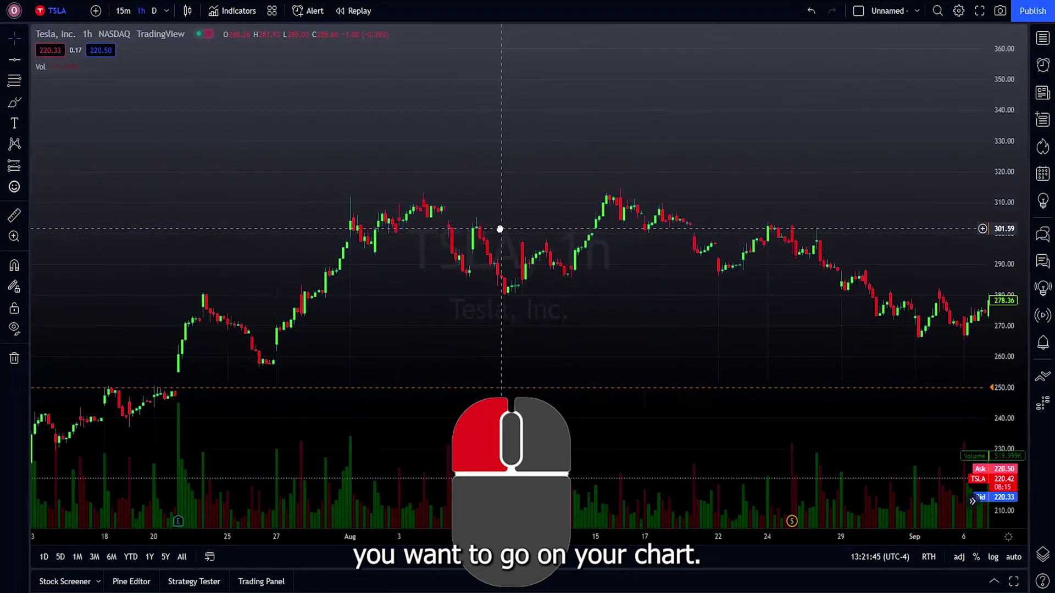
Frame the TSLA chart on August through early October with a 244–344 price scale
mouse_move(500, 228)
left_mouse_down()
mouse_move(353, 235)
mouse_move(483, 236)
left_mouse_up()
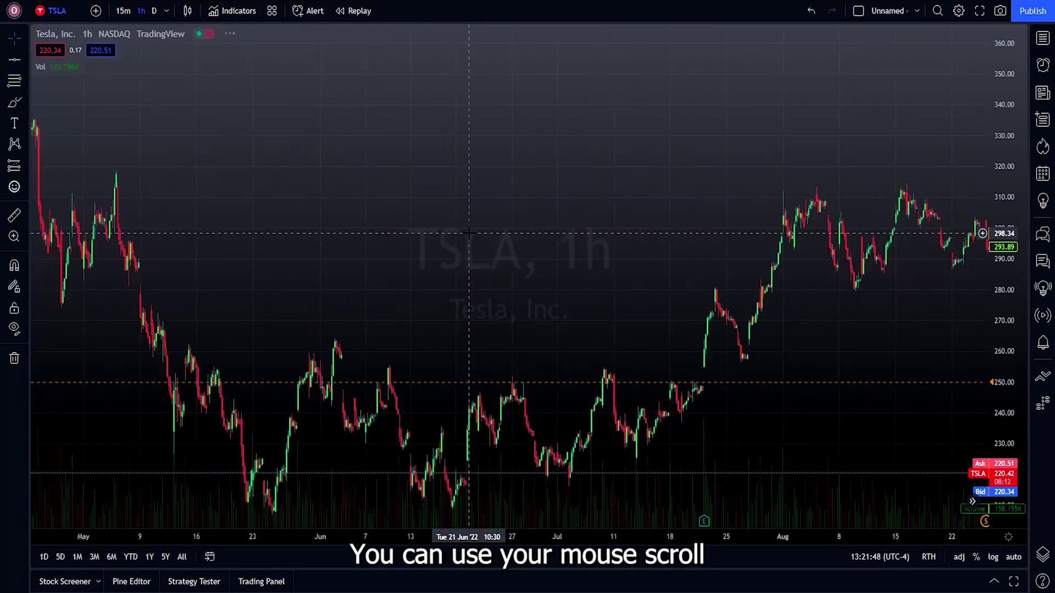
scroll(470, 233, "up", 5)
scroll(471, 233, "down", 3)
left_click_drag(471, 235, 191, 216)
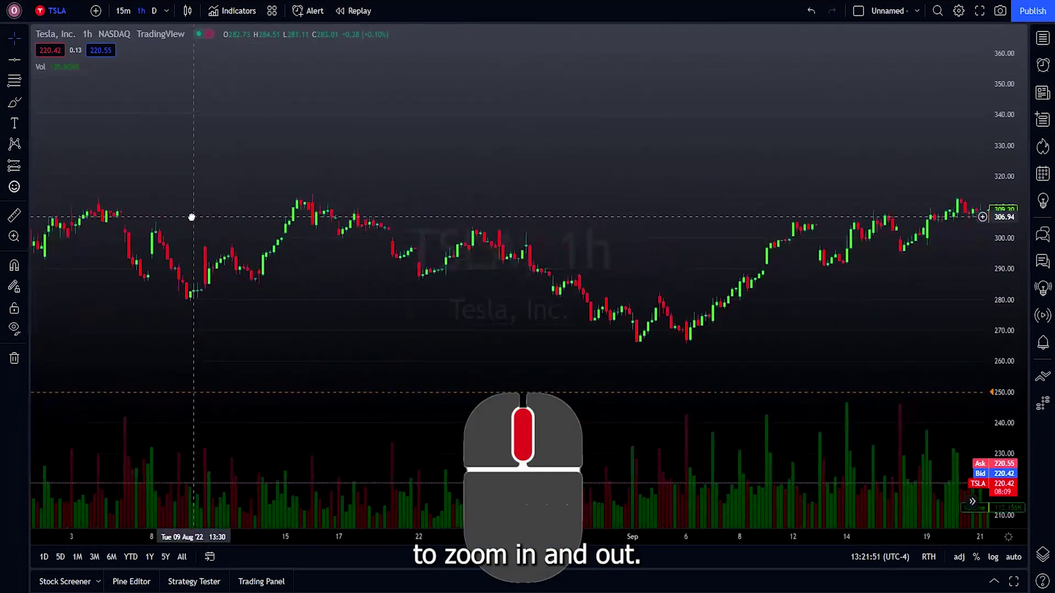
scroll(222, 198, "down", 2)
scroll(222, 200, "down", 2)
mouse_move(1013, 238)
left_mouse_down()
mouse_move(1012, 419)
mouse_move(1011, 226)
left_mouse_up()
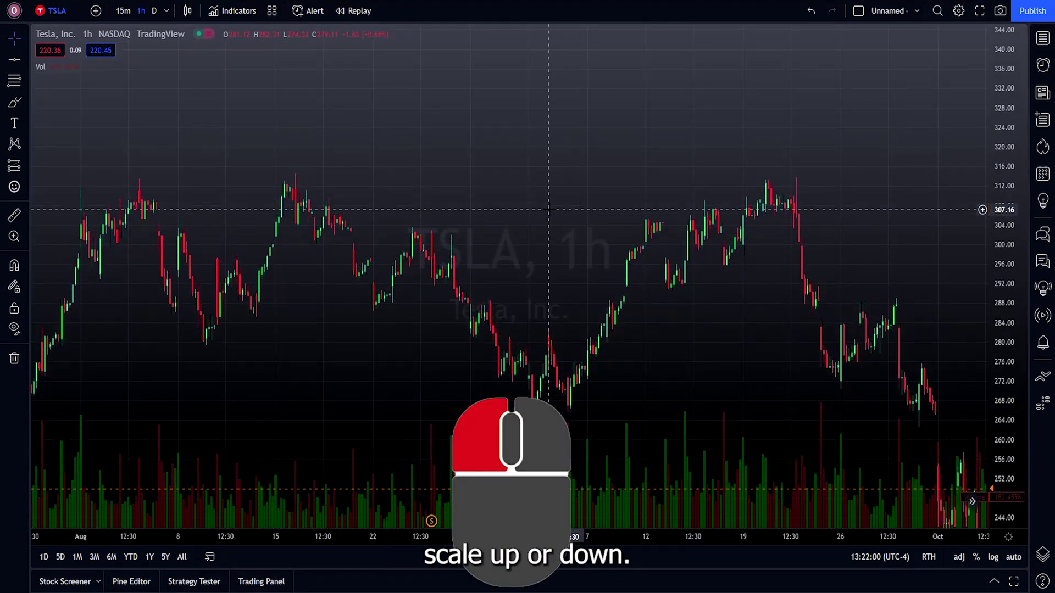
left_click(25, 61)
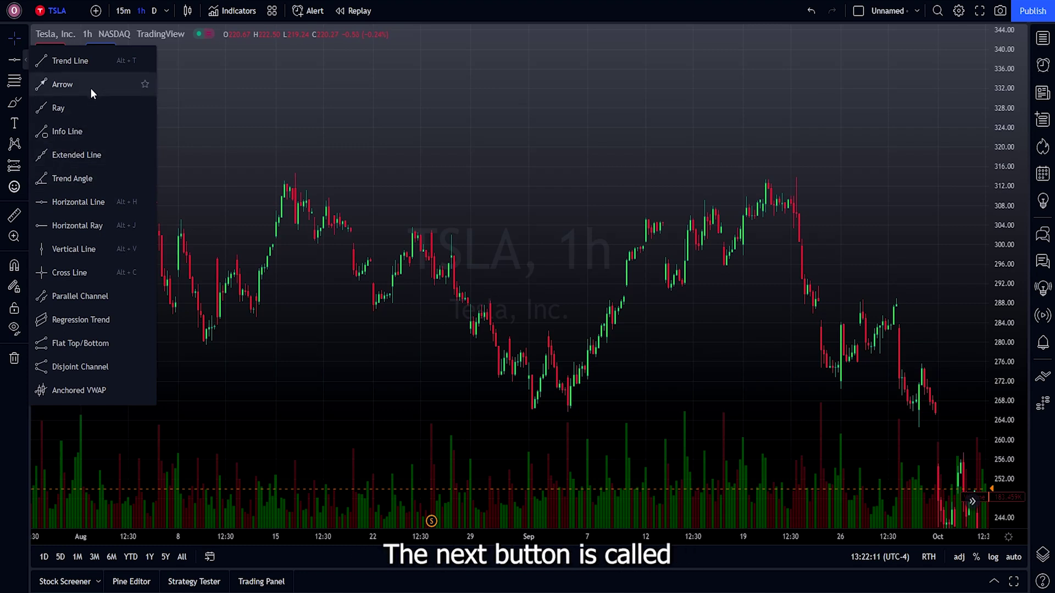
Browse the Fib/Gann and brush/shape tool sets, then pick the Rectangle tool
left_click(26, 76)
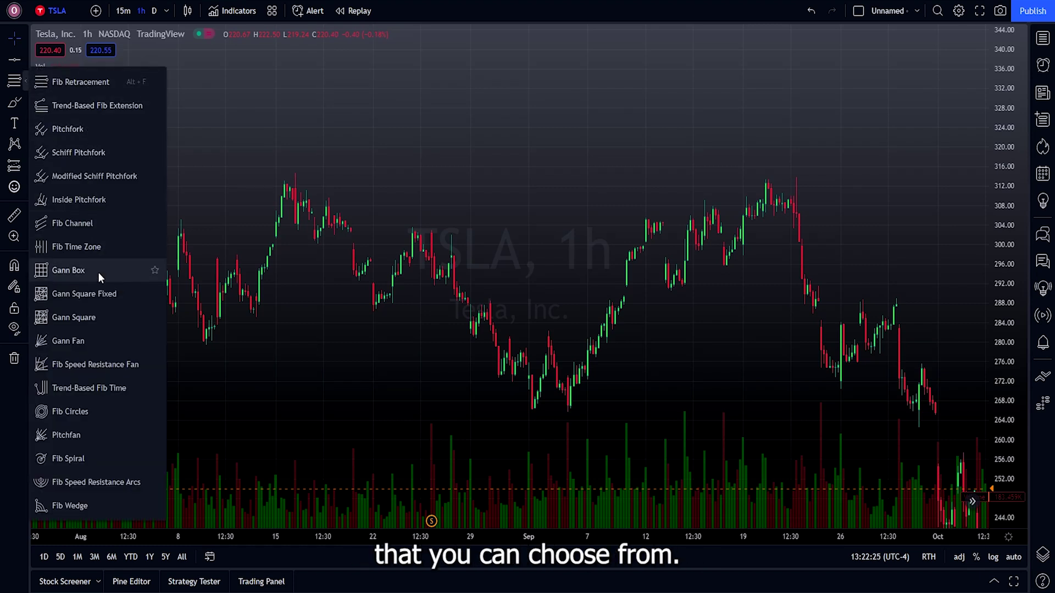
left_click(26, 101)
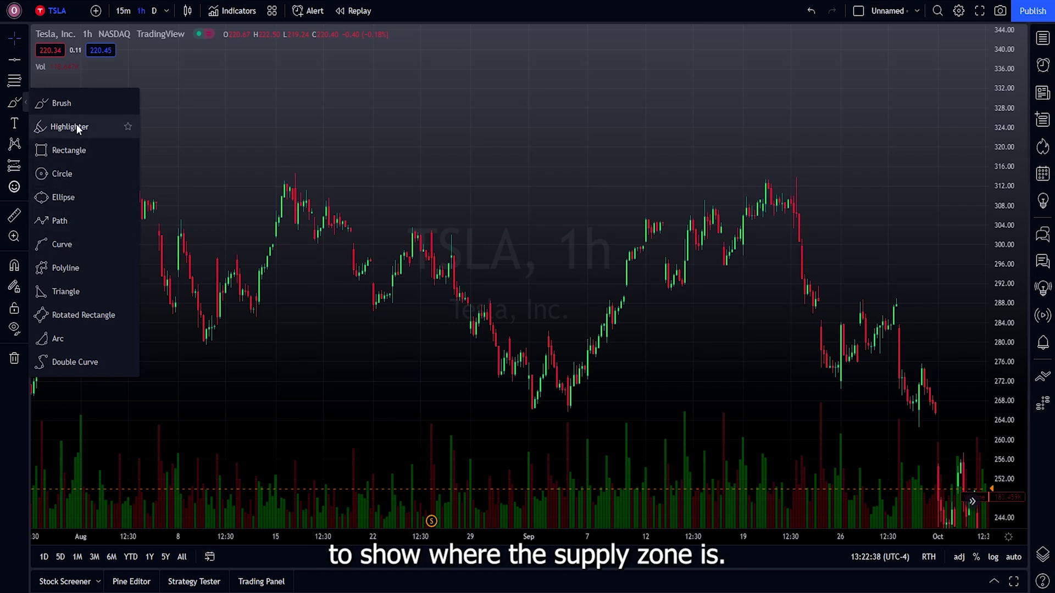
left_click(73, 150)
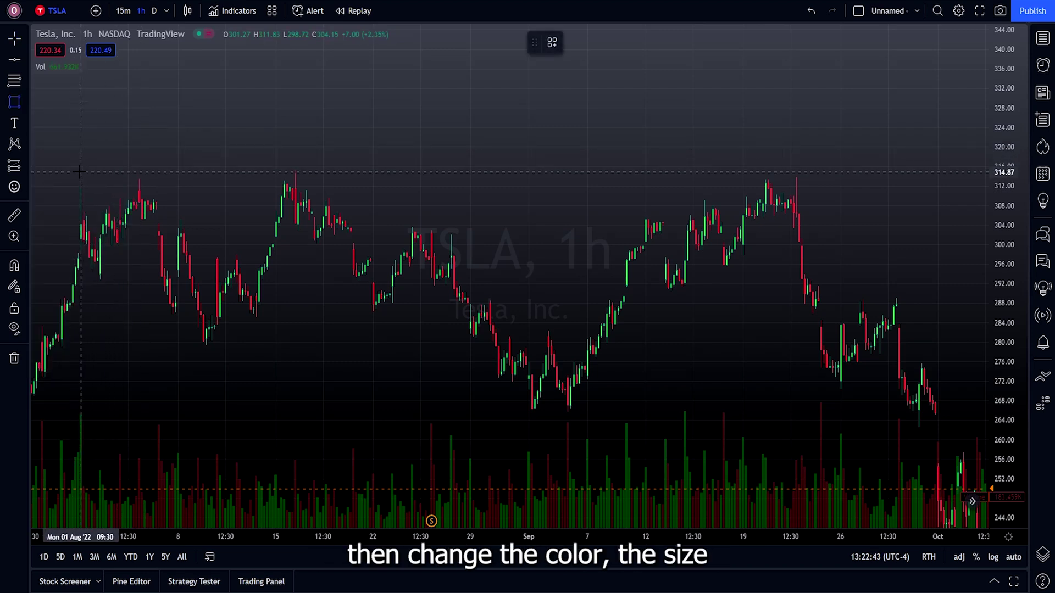
Draw a red zone rectangle spanning about 314.87 to 308.12
left_click_drag(81, 172, 826, 205)
left_click(574, 43)
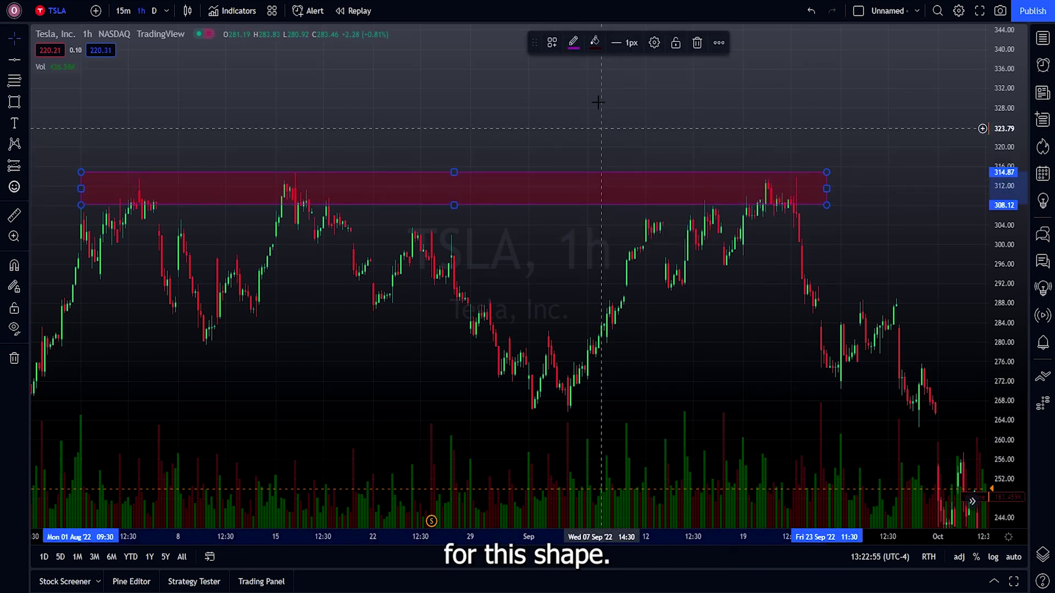
left_click(594, 42)
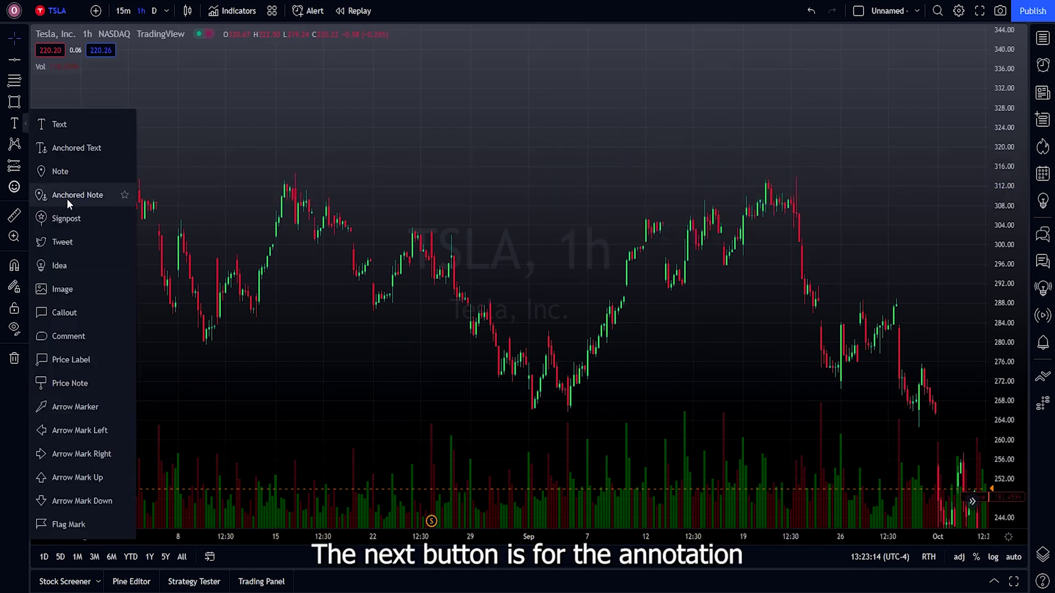
Add a red 'Sell Here' text label above the mid-August peak, near 320.78
left_click(59, 124)
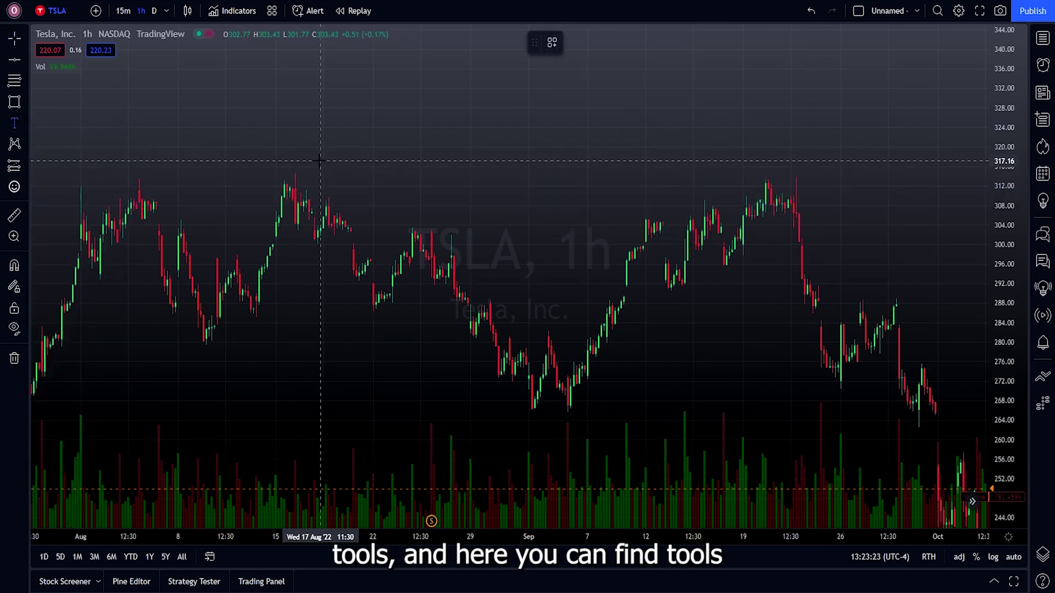
left_click(319, 161)
type("Sell Here")
left_click(440, 202)
left_click(316, 171)
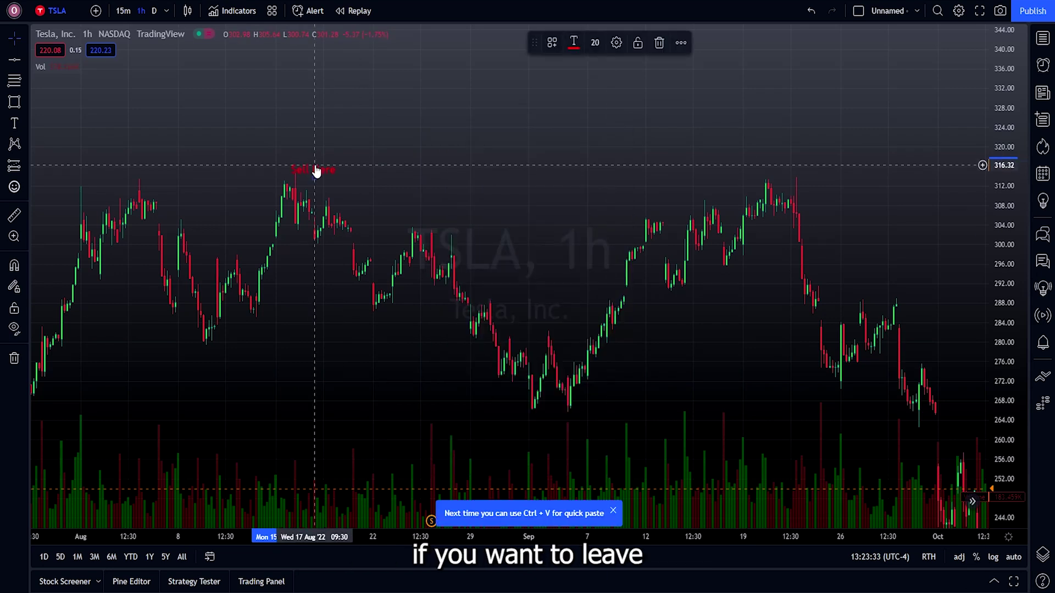
left_click_drag(316, 172, 296, 153)
Place a down arrow marker just under the Sell Here label
left_click(26, 123)
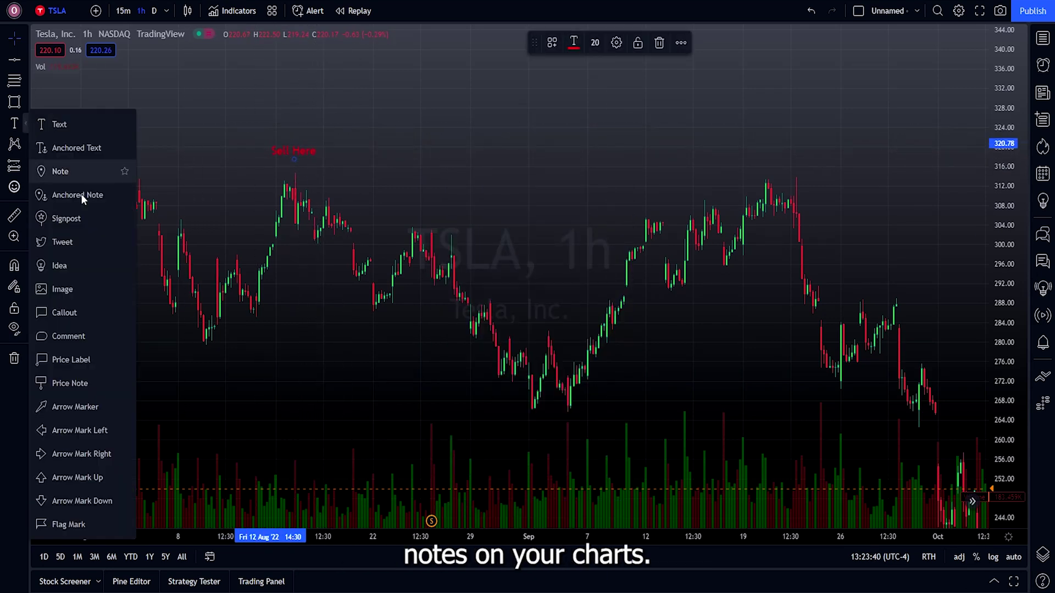
left_click(87, 406)
left_click_drag(295, 158, 295, 168)
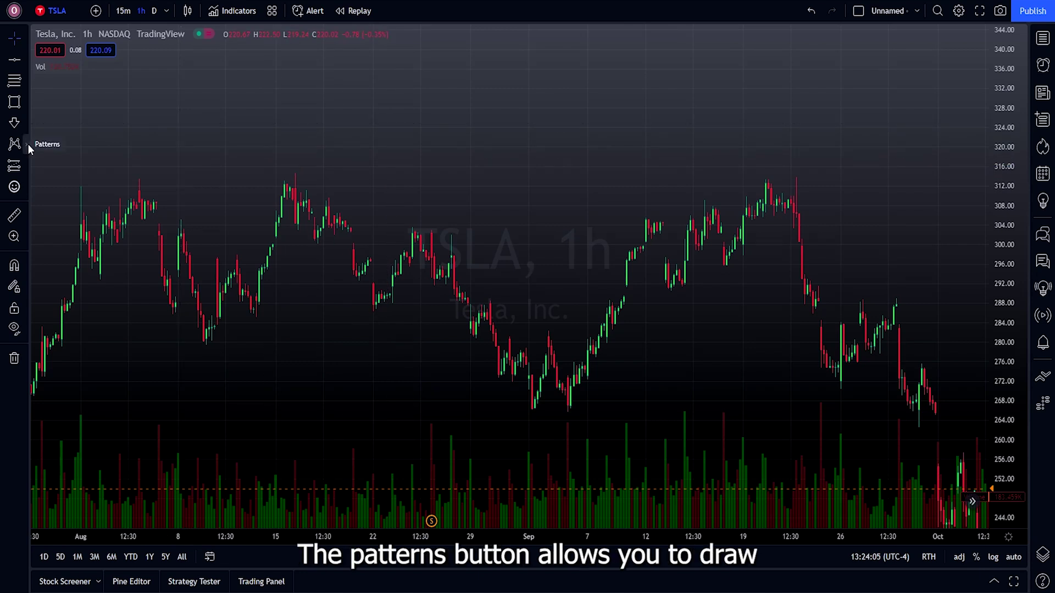
left_click(26, 144)
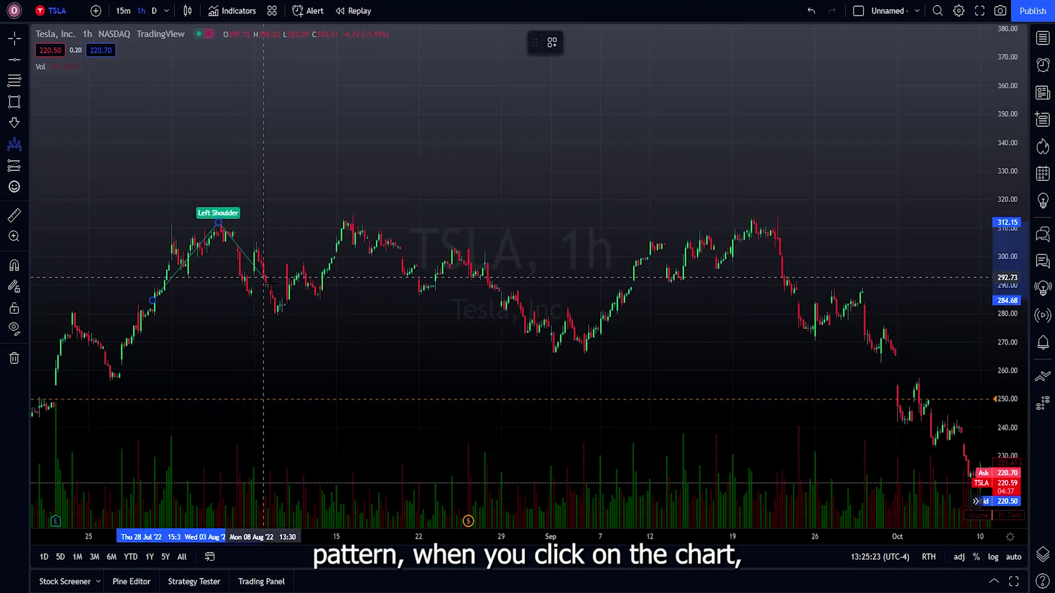
Sketch a head-and-shoulders pattern across the August highs, then choose the Long Position tool
left_click(218, 222)
left_click(282, 305)
left_click(357, 208)
left_click(423, 303)
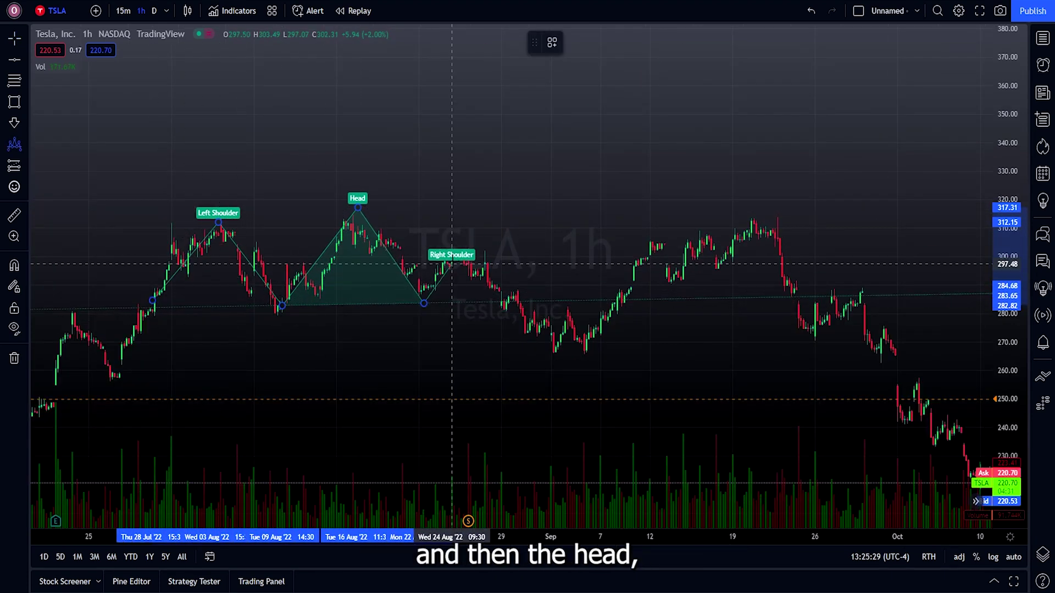
left_click(459, 245)
left_click(506, 303)
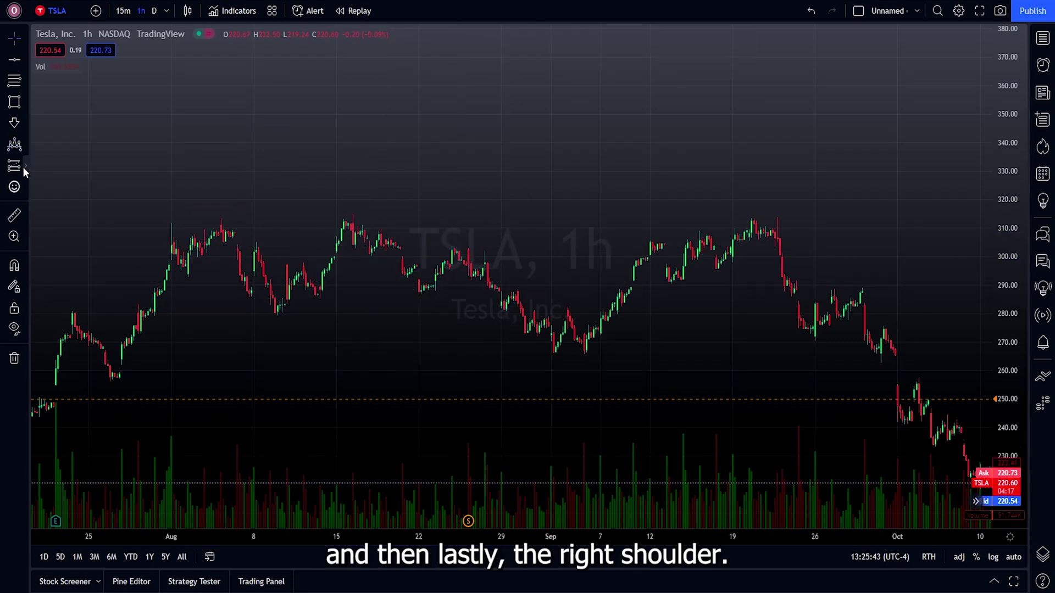
left_click(25, 167)
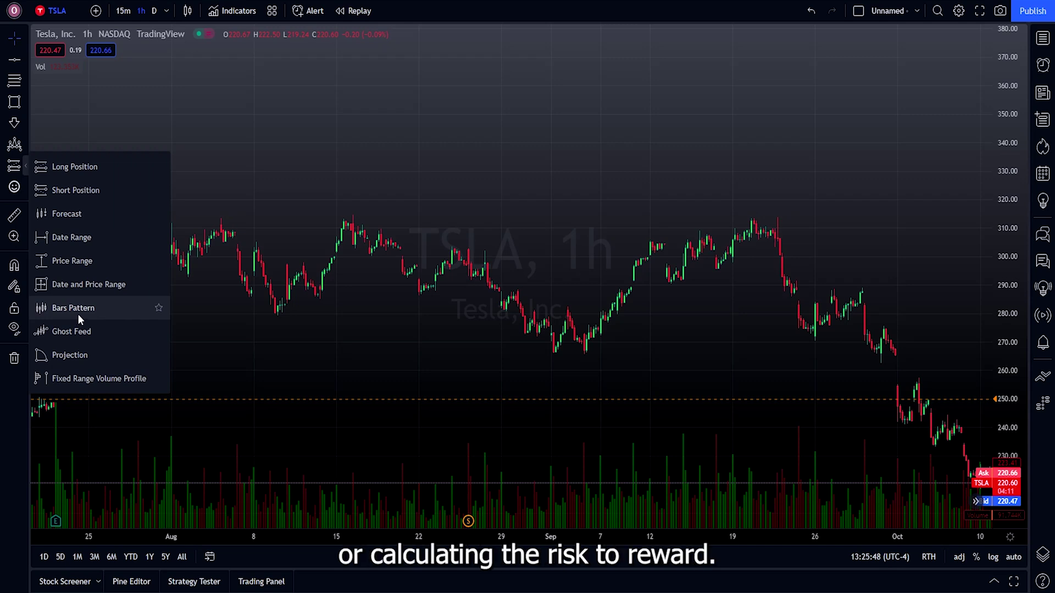
left_click(106, 169)
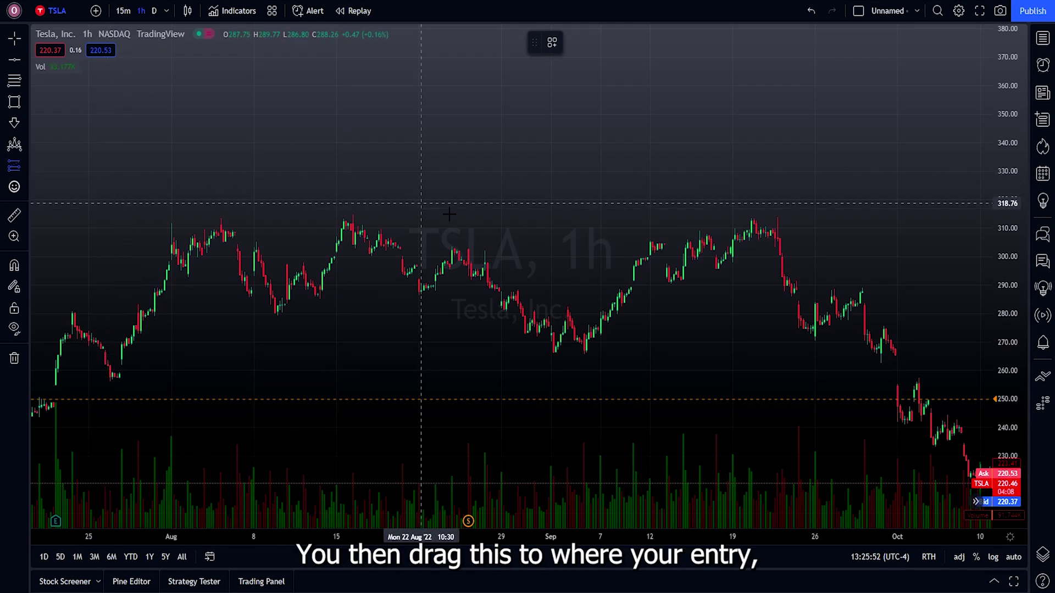
Place a long position at 279.93 entry with stop 266.09 and target 305.75
left_click(525, 315)
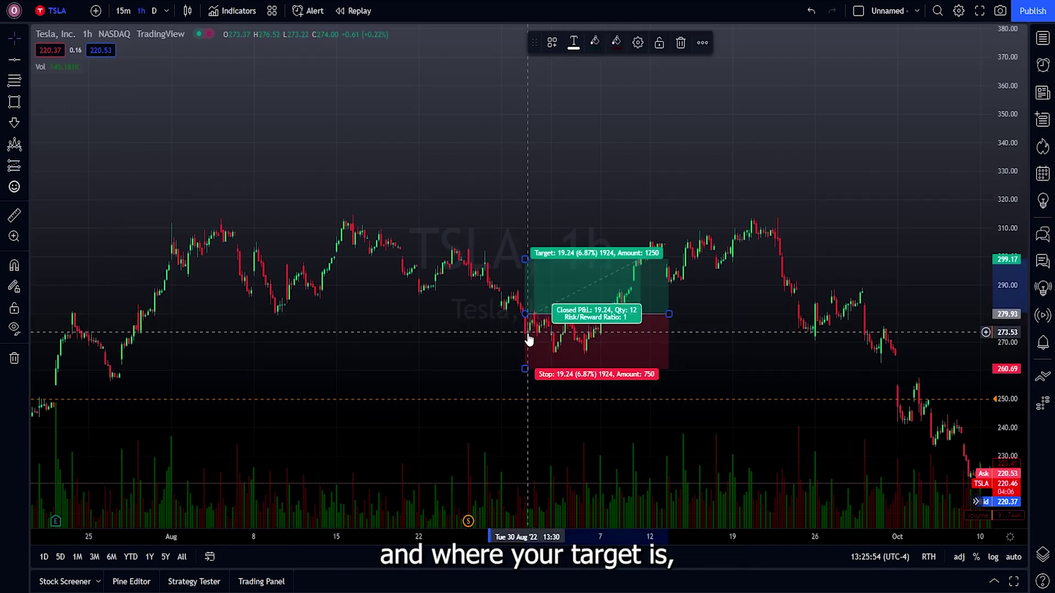
mouse_move(525, 370)
left_mouse_down()
mouse_move(523, 343)
mouse_move(523, 353)
left_mouse_up()
left_click_drag(525, 259, 524, 240)
Open the long position's settings and review its Style, Visibility and Inputs tabs
double_click(597, 272)
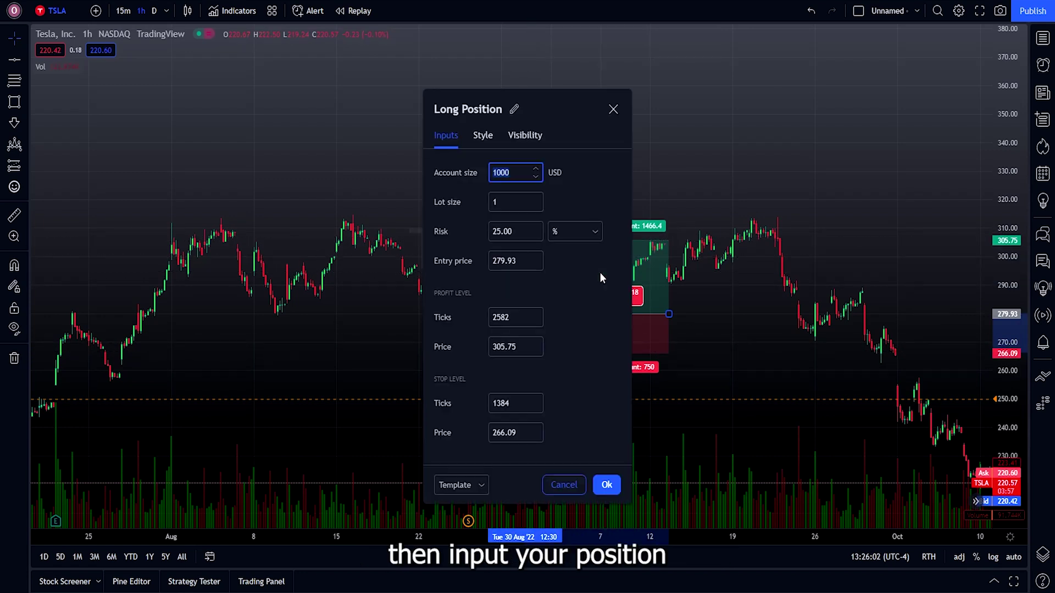
left_click_drag(553, 107, 389, 110)
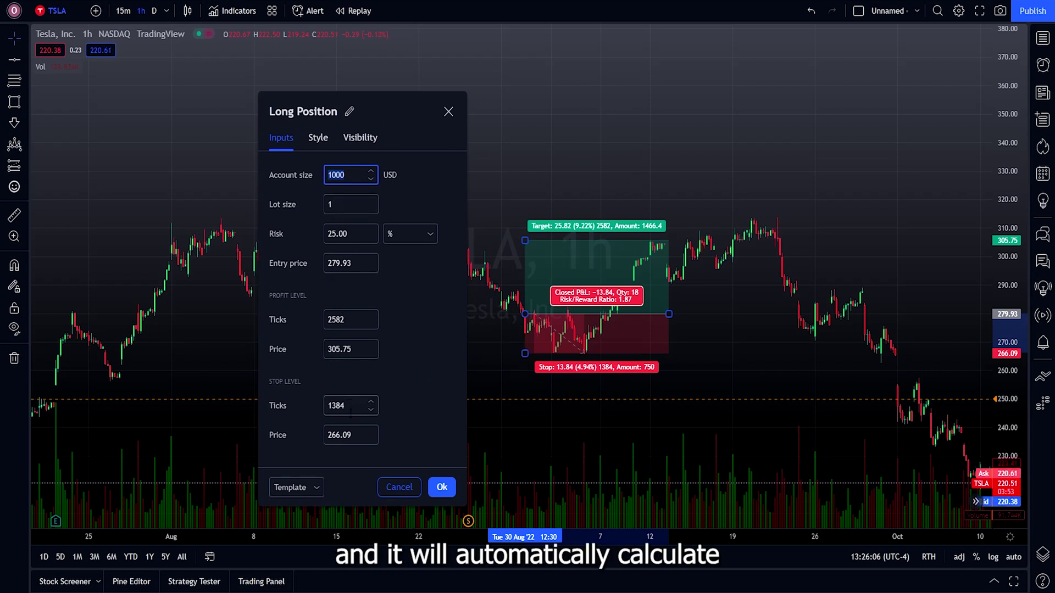
left_click(318, 137)
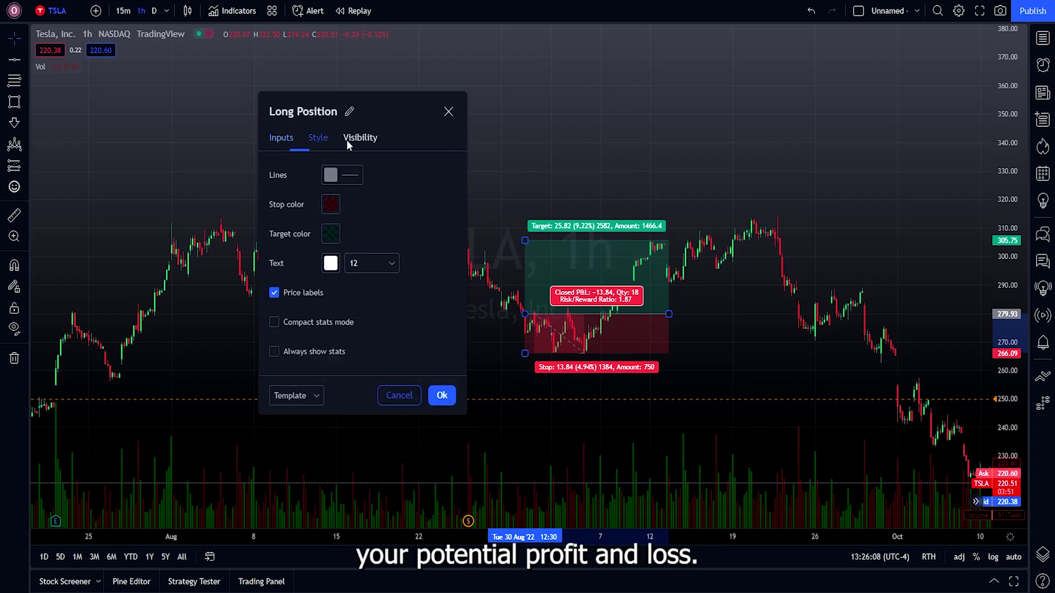
left_click(358, 136)
left_click(282, 140)
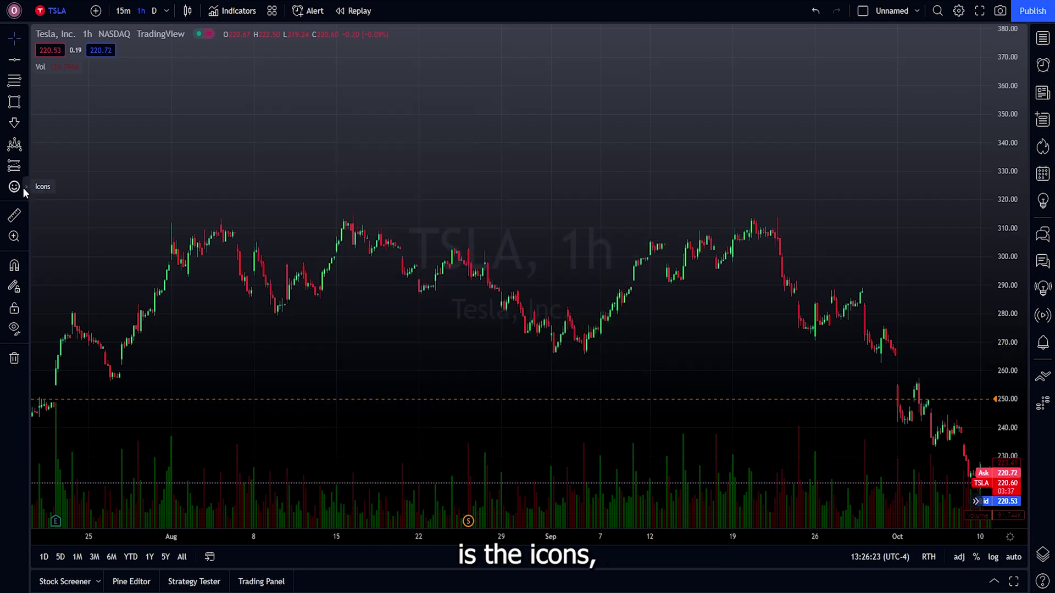
Place a large blue thumbs-up icon on the chart
left_click(14, 187)
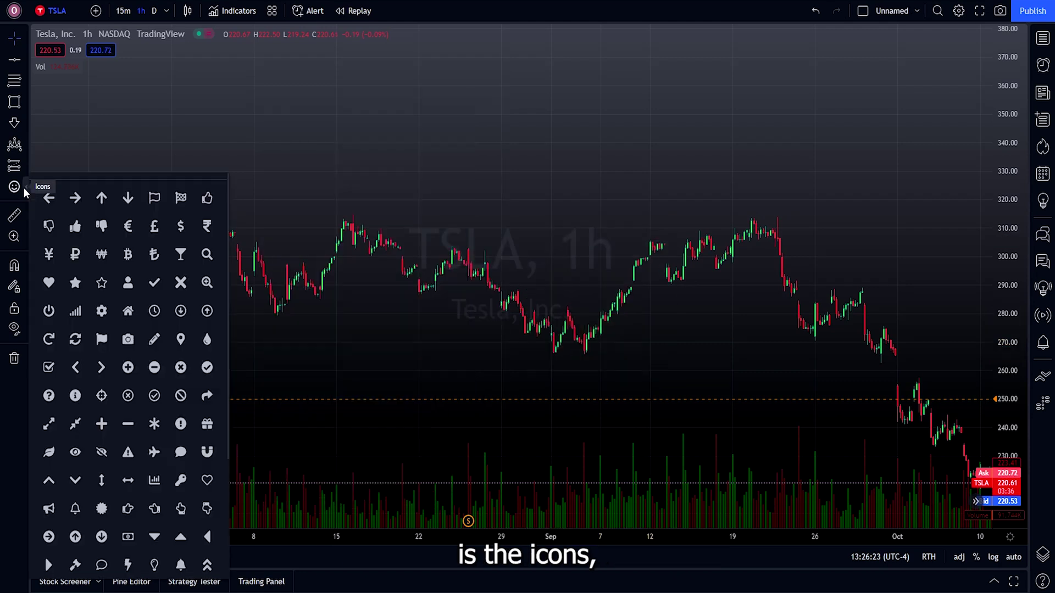
left_click(75, 226)
left_click_drag(381, 178, 478, 170)
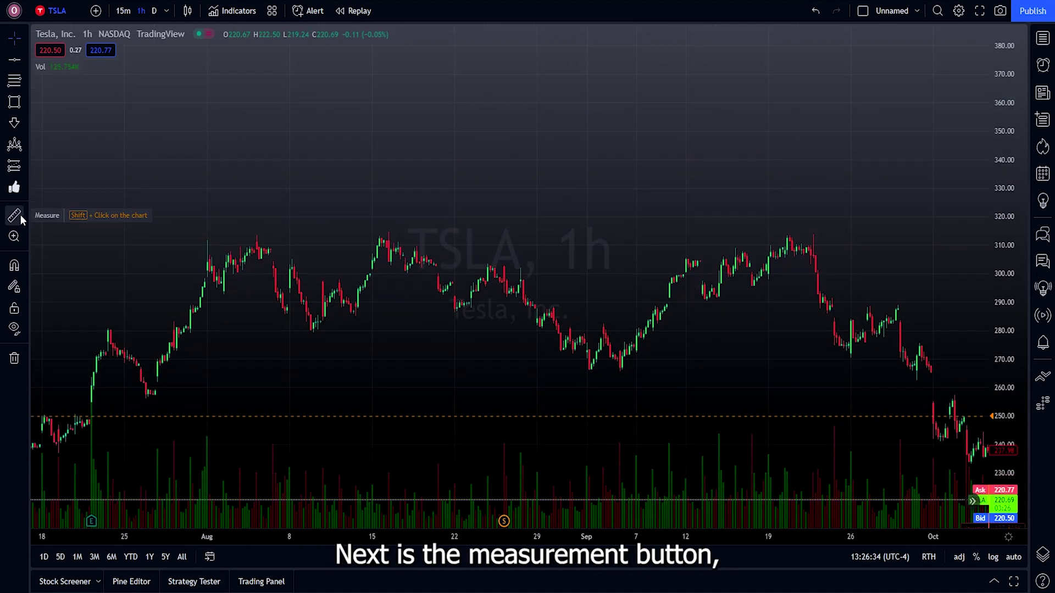
Measure the −33.25 (−10.64%) move over 104 bars from the early-August high, then clear it
left_click(14, 215)
left_click(206, 242)
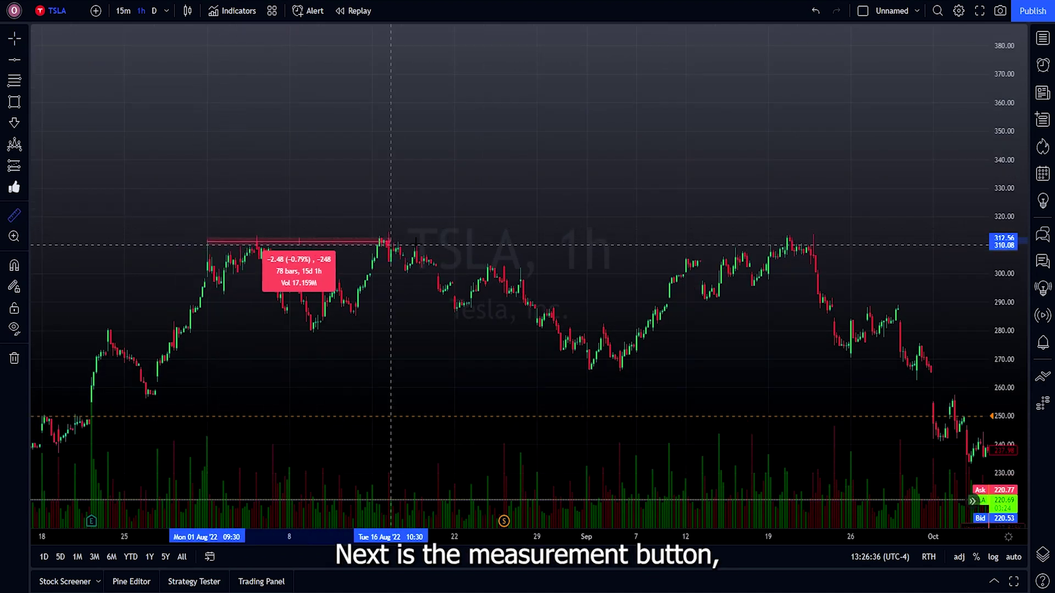
left_click(452, 332)
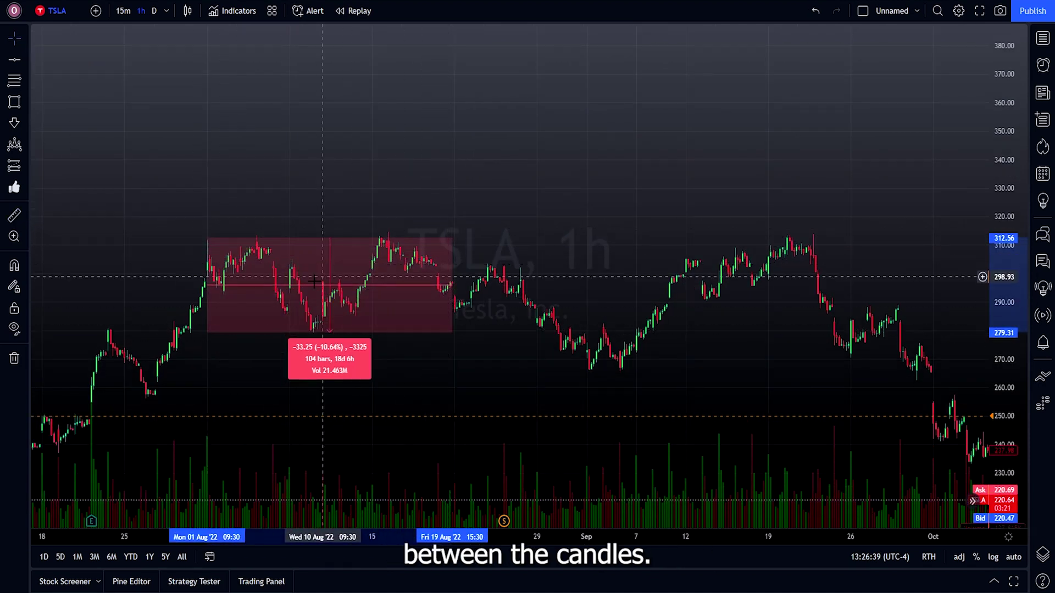
left_click(183, 254)
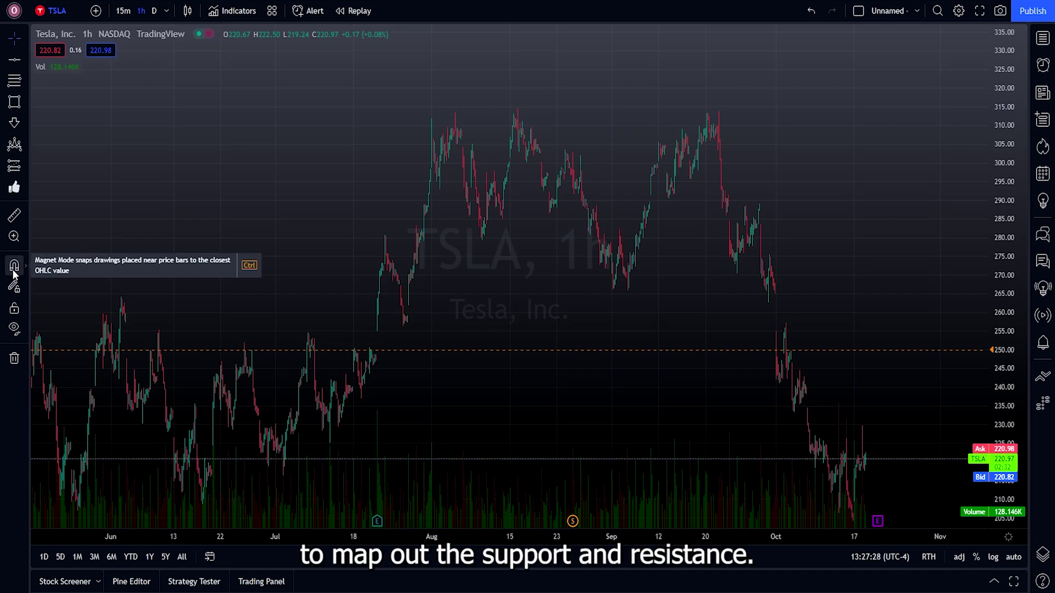
Turn on Magnet Mode and add a horizontal line at the 309.84 highs
left_click(14, 274)
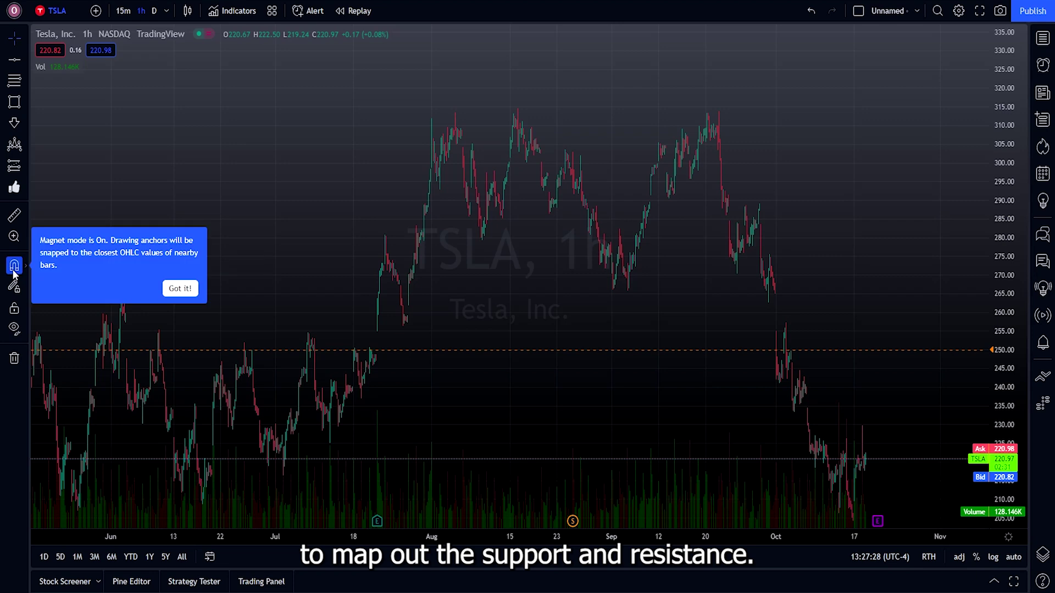
left_click(180, 289)
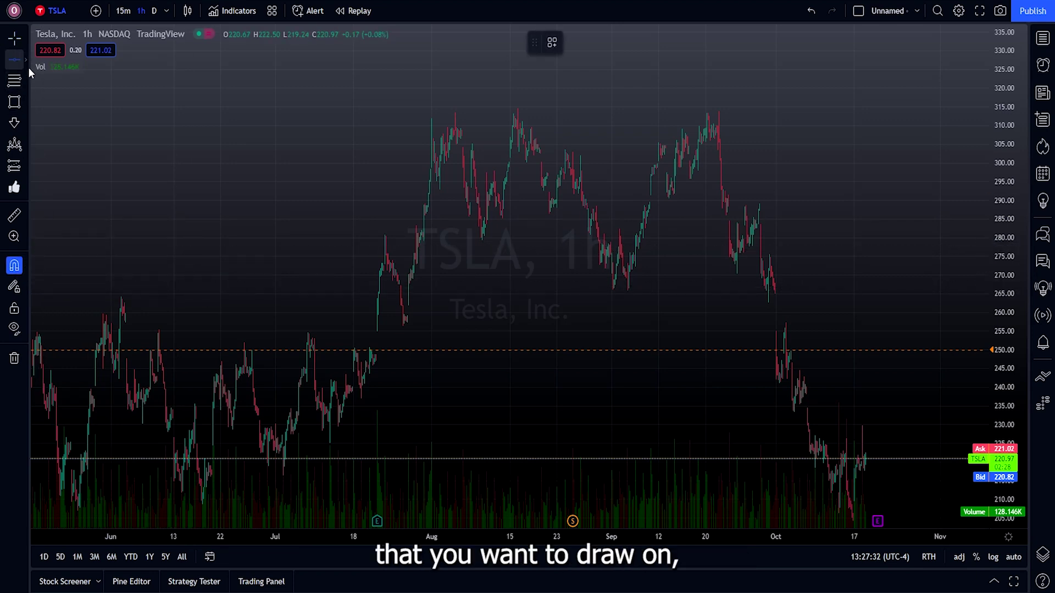
left_click(399, 125)
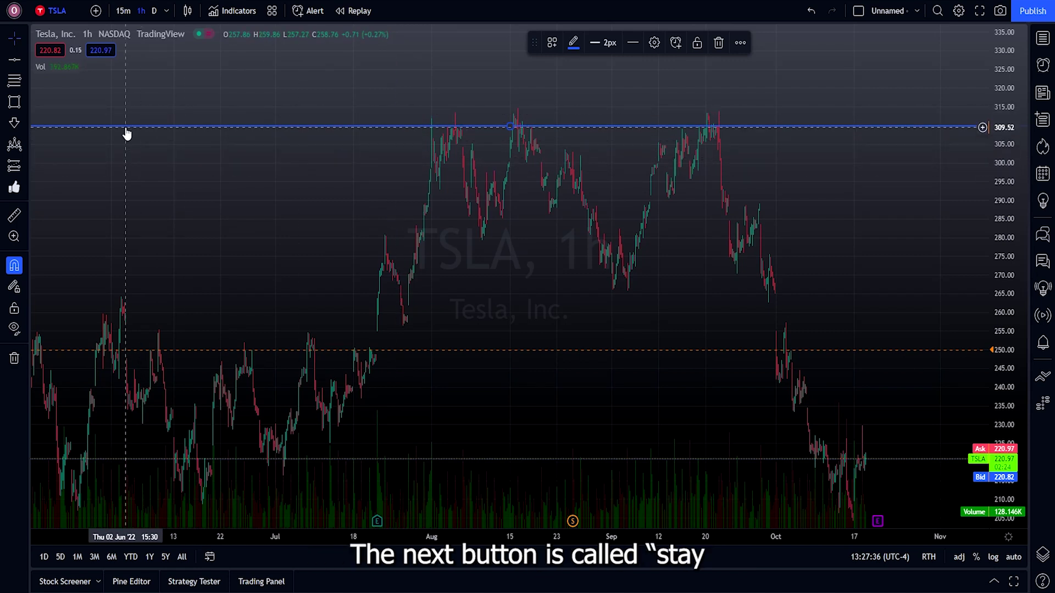
With Stay in Drawing Mode on, add horizontal lines at 314.40, 299.92, 295.20 and 290.01
left_click(15, 287)
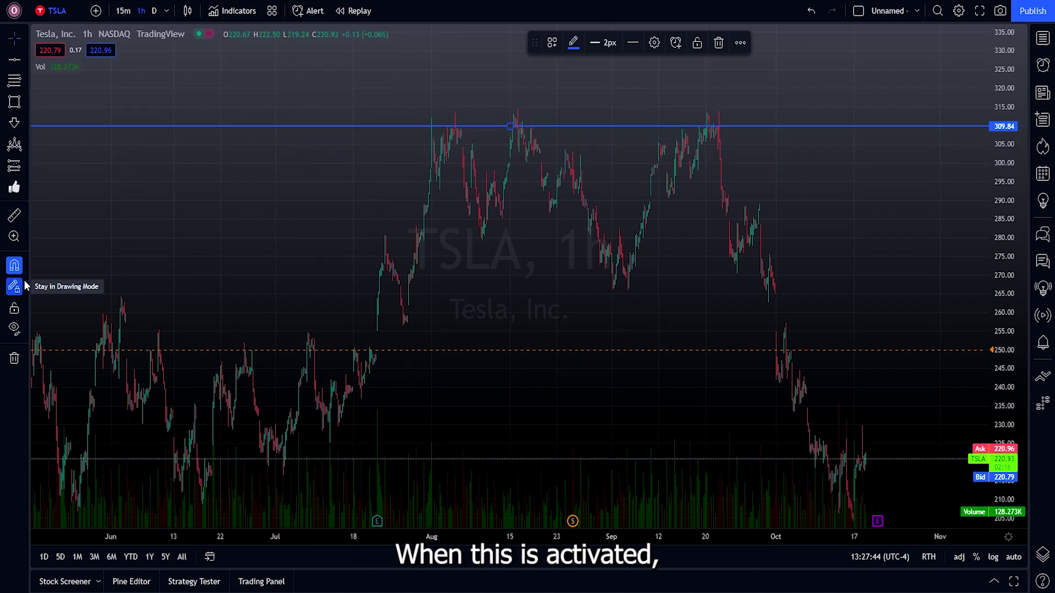
left_click(19, 62)
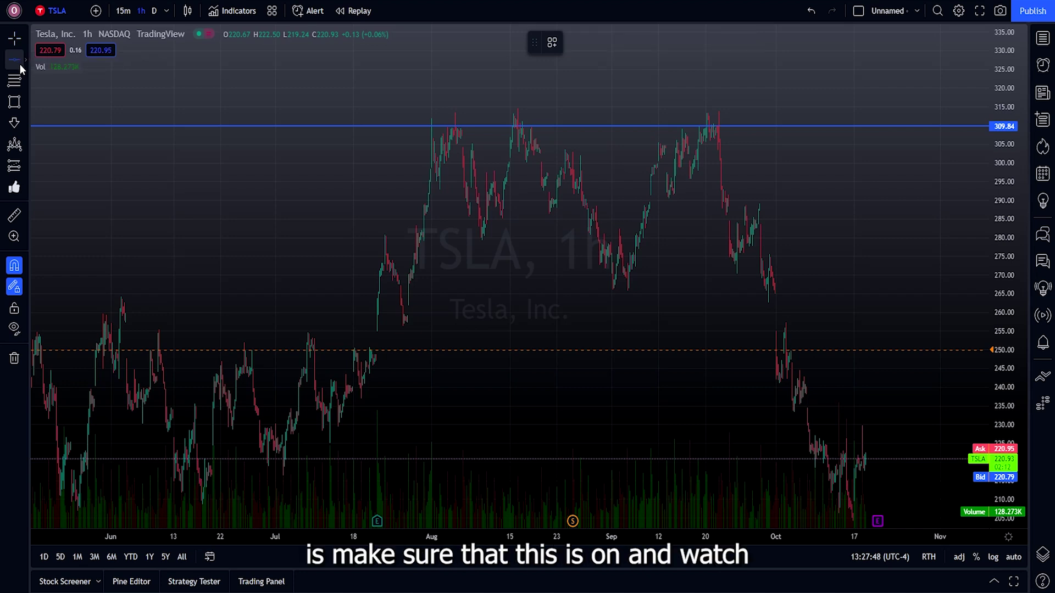
left_click(314, 111)
left_click(302, 164)
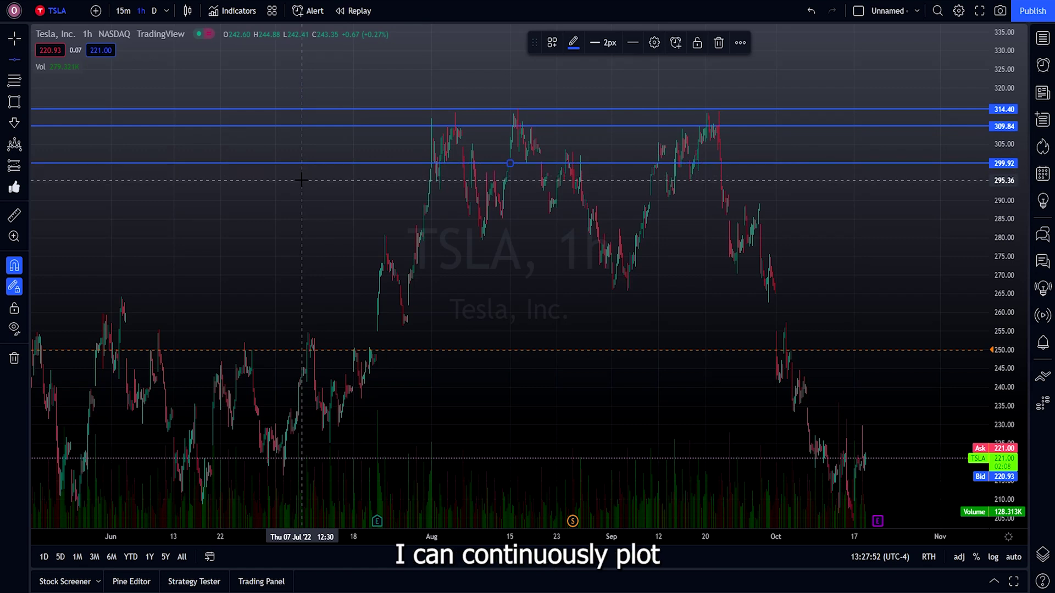
left_click(302, 181)
left_click(301, 200)
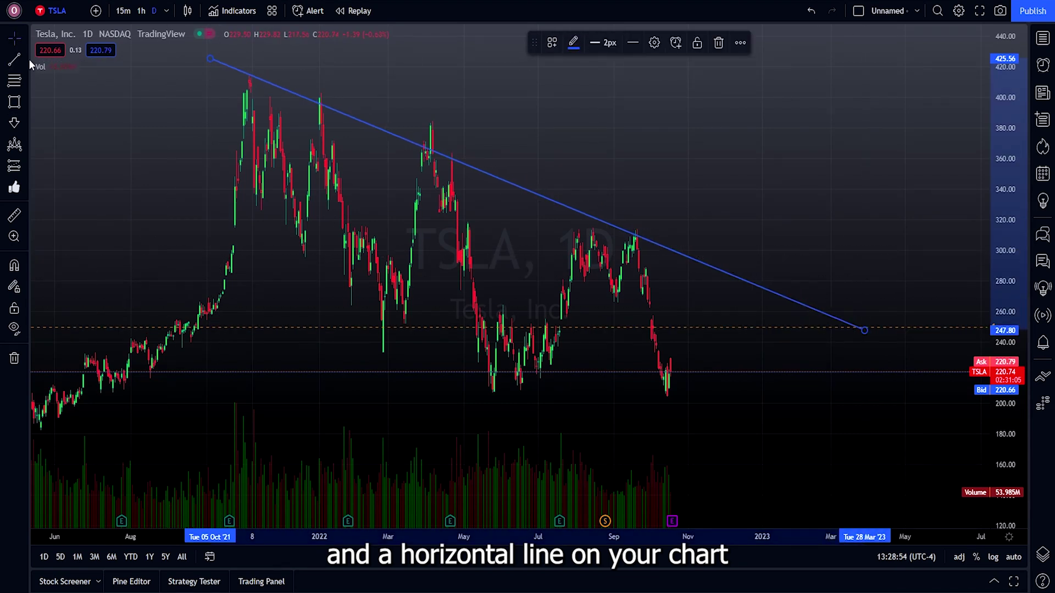
Add a horizontal line at 249.72, select the descending trend line, and lock all drawings
left_click(25, 62)
left_click(66, 207)
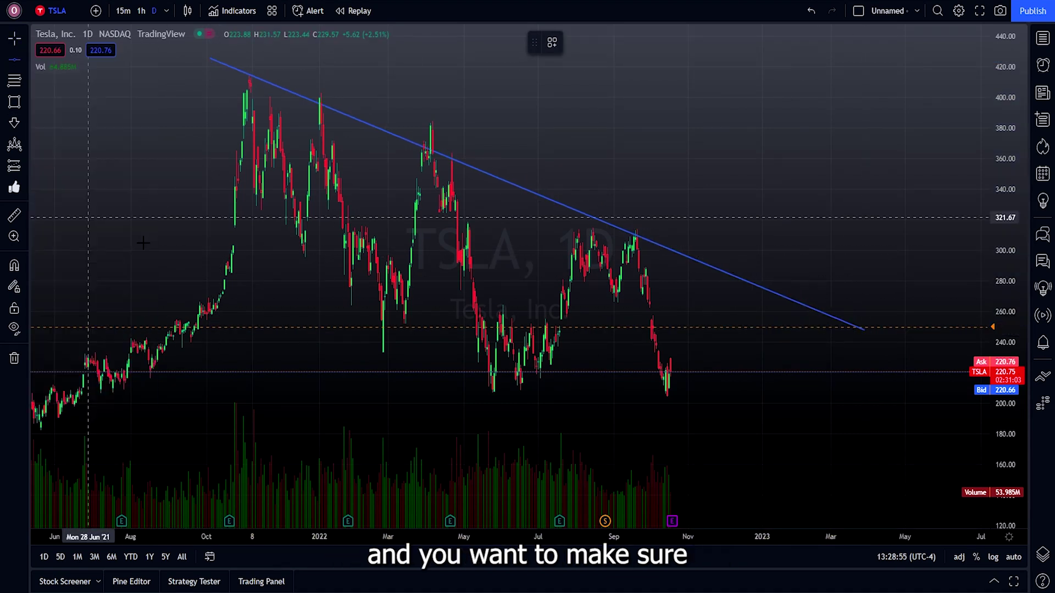
left_click(308, 327)
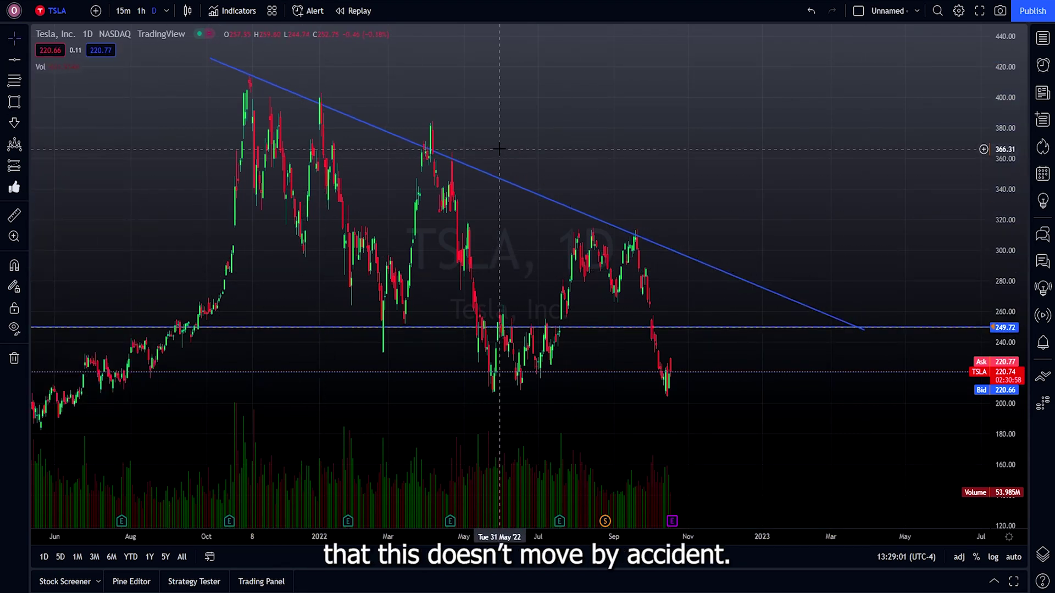
left_click_drag(463, 165, 473, 163)
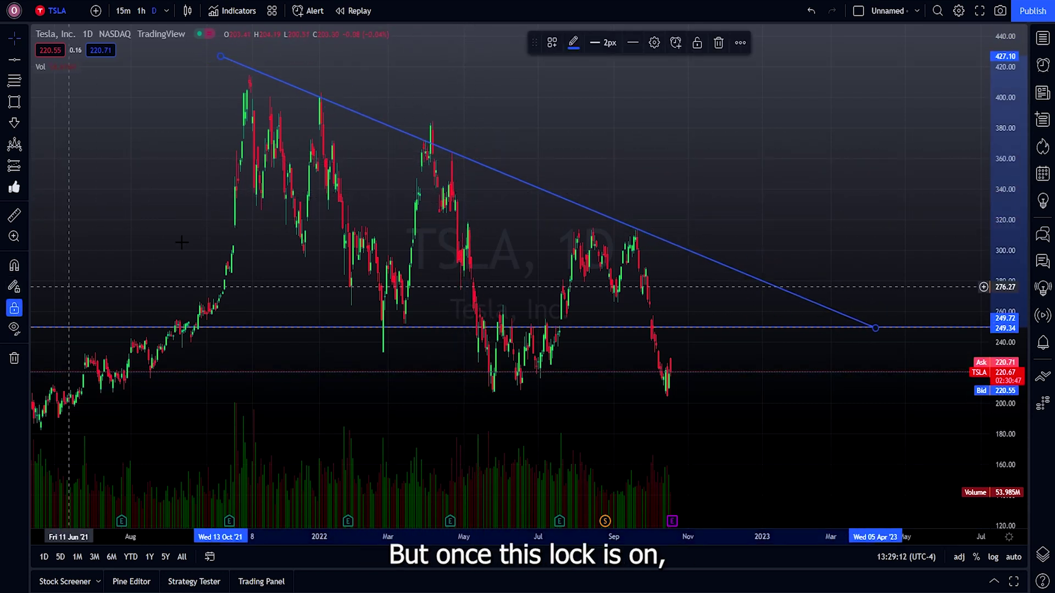
left_click(14, 308)
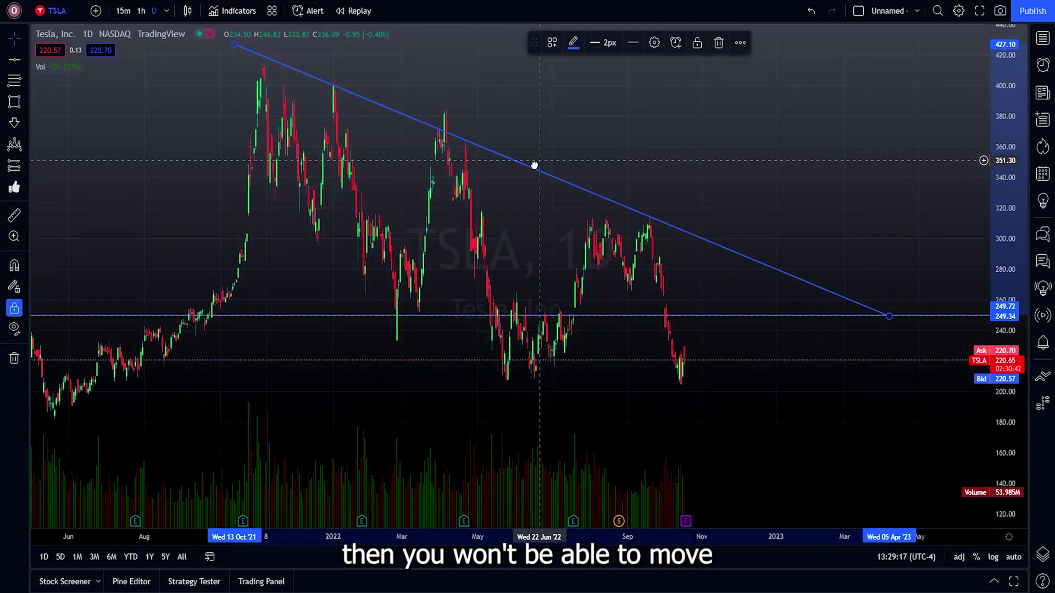